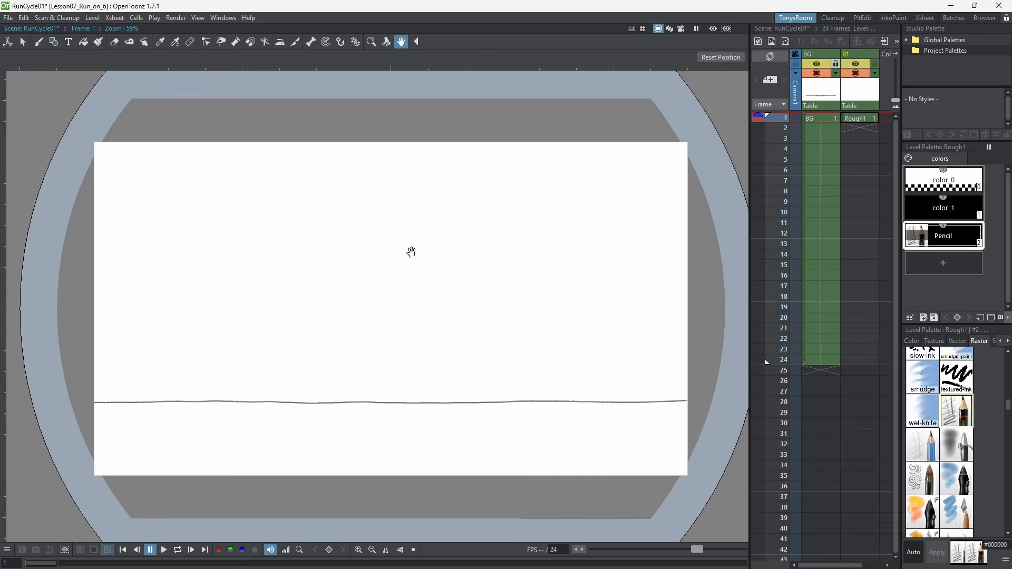
Step: Sketch the character's slanted body, pointed snout and mouth above the ground line on frame 1 of Rough1 with the pencil brush
scroll(456, 334, up, 2)
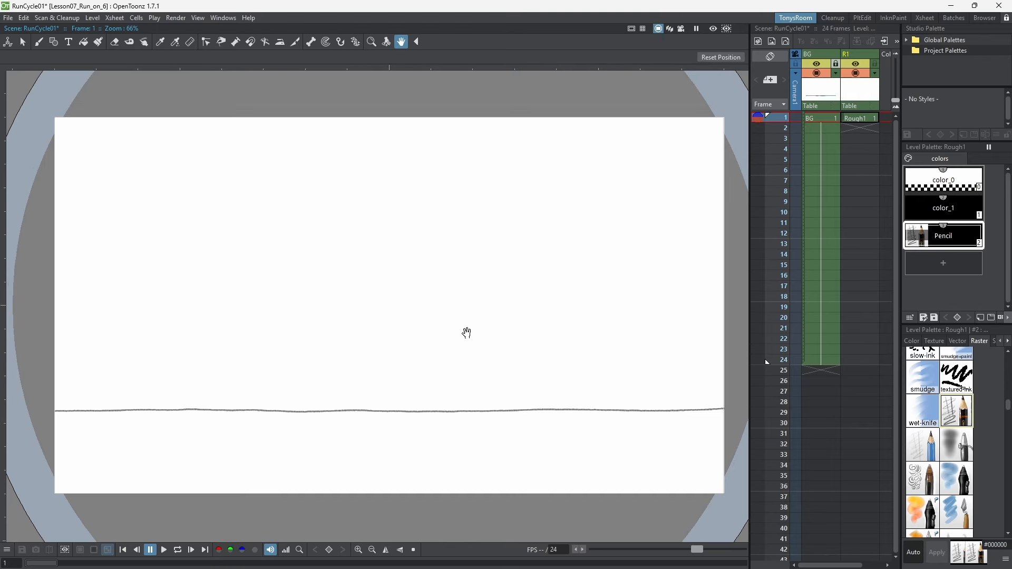
key(b)
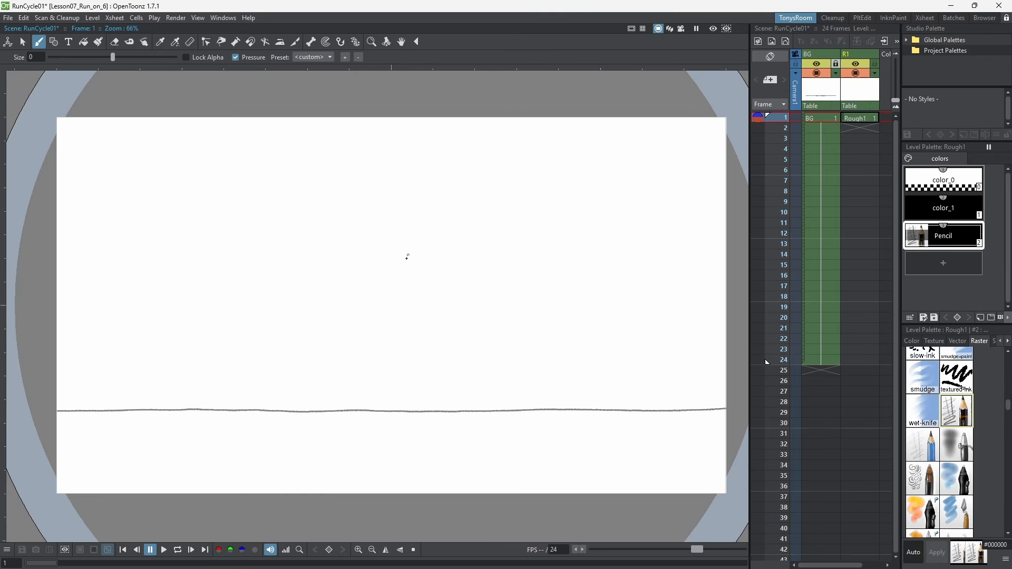
drag(402, 257, 349, 328)
mouse_move(386, 280)
mouse_down()
mouse_move(356, 339)
mouse_move(373, 339)
mouse_move(374, 353)
mouse_move(358, 337)
mouse_move(416, 355)
mouse_move(443, 303)
mouse_up()
drag(425, 348, 448, 296)
mouse_move(418, 248)
mouse_down()
mouse_move(478, 261)
mouse_move(449, 260)
mouse_move(450, 292)
mouse_move(491, 273)
mouse_move(422, 298)
mouse_move(456, 289)
mouse_up()
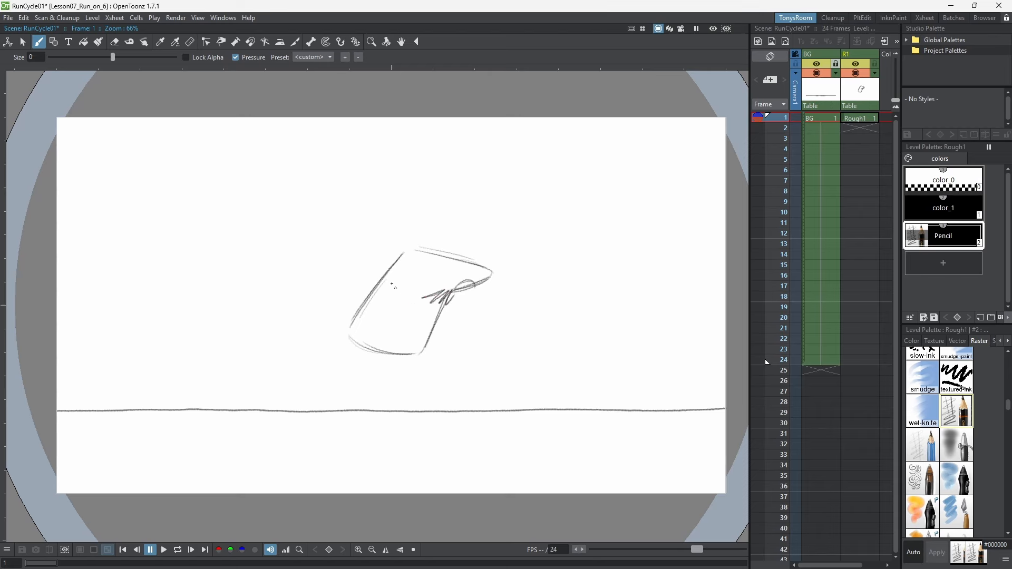
Step: Sketch two curved bands across the character's torso and reinforce the lower body outline
drag(388, 281, 437, 306)
mouse_move(372, 299)
mouse_down()
mouse_move(442, 319)
mouse_move(437, 305)
mouse_move(437, 319)
mouse_up()
drag(364, 311, 362, 348)
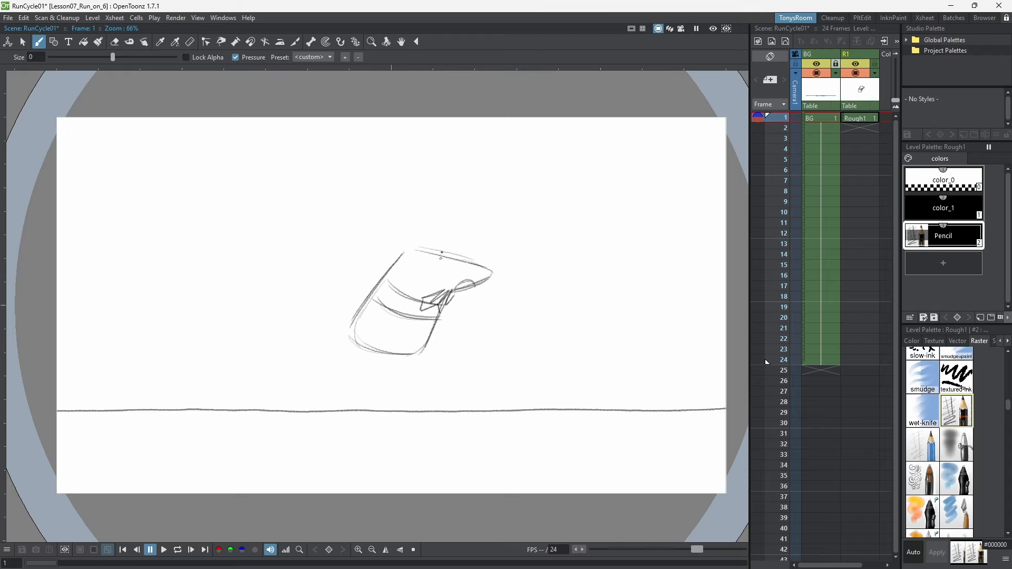
Step: Draw the character's two eyes, raised eyebrows and a small jagged hat on top of the head, and refine the mouth
mouse_move(446, 247)
mouse_down()
mouse_move(436, 249)
mouse_move(444, 232)
mouse_move(450, 255)
mouse_move(463, 245)
mouse_move(442, 230)
mouse_up()
drag(457, 225, 462, 232)
drag(457, 288, 485, 277)
drag(390, 257, 416, 248)
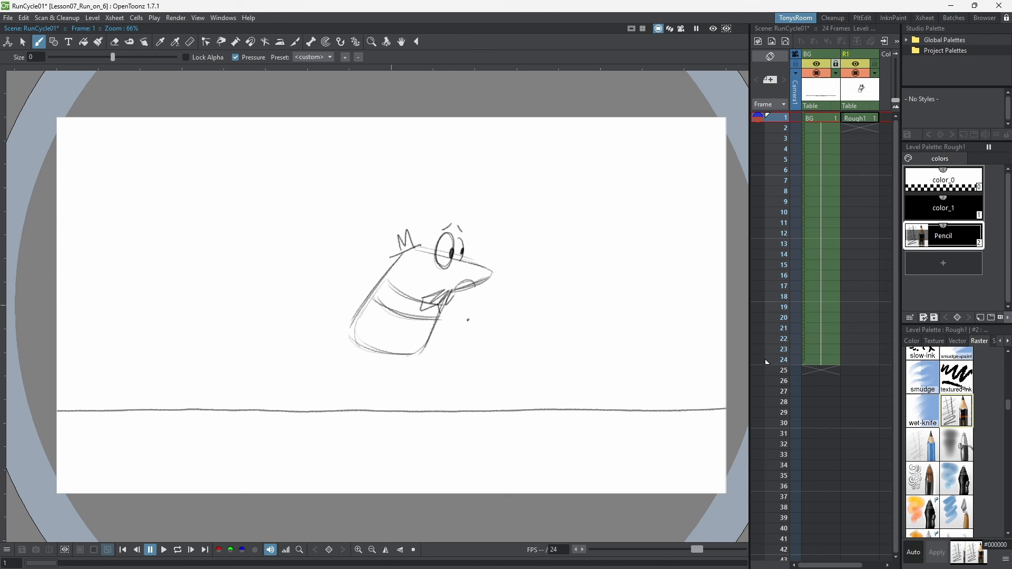
Step: Select the whole character sketch and move it slightly down toward the ground line
key(s)
mouse_move(422, 196)
mouse_down()
mouse_move(486, 346)
mouse_move(508, 220)
mouse_up()
drag(486, 264, 490, 288)
click(556, 262)
key(b)
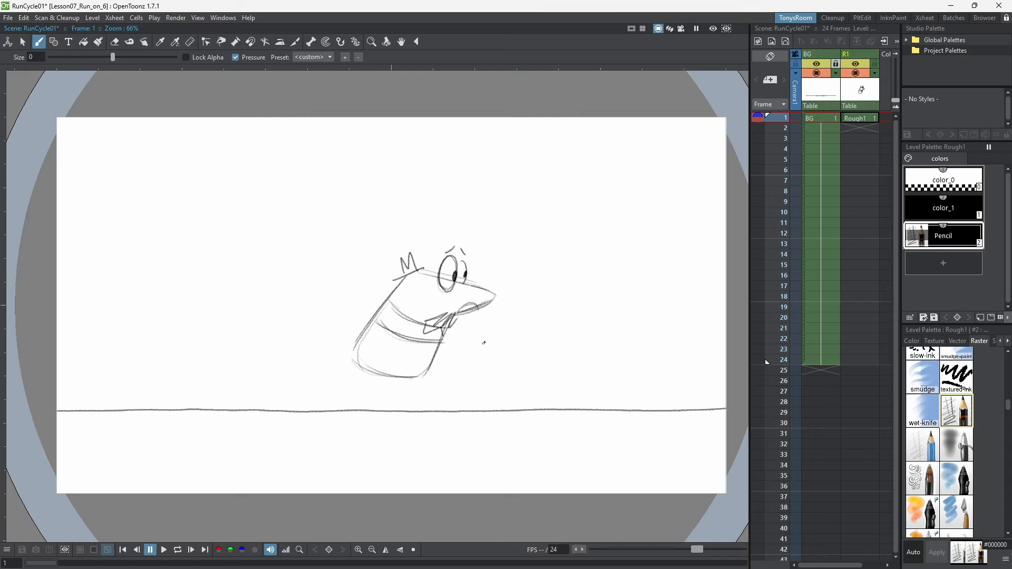
Step: Sketch a suitcase with a handle in front of the character, with clothing sticking out of both sides
mouse_move(476, 349)
mouse_down()
mouse_move(467, 382)
mouse_move(501, 379)
mouse_move(510, 353)
mouse_move(480, 348)
mouse_move(466, 378)
mouse_up()
drag(467, 381, 501, 384)
mouse_move(478, 347)
mouse_down()
mouse_move(509, 354)
mouse_move(468, 344)
mouse_up()
mouse_move(468, 345)
mouse_down()
mouse_move(463, 356)
mouse_move(477, 358)
mouse_move(462, 372)
mouse_move(520, 356)
mouse_move(510, 373)
mouse_up()
drag(511, 367, 505, 378)
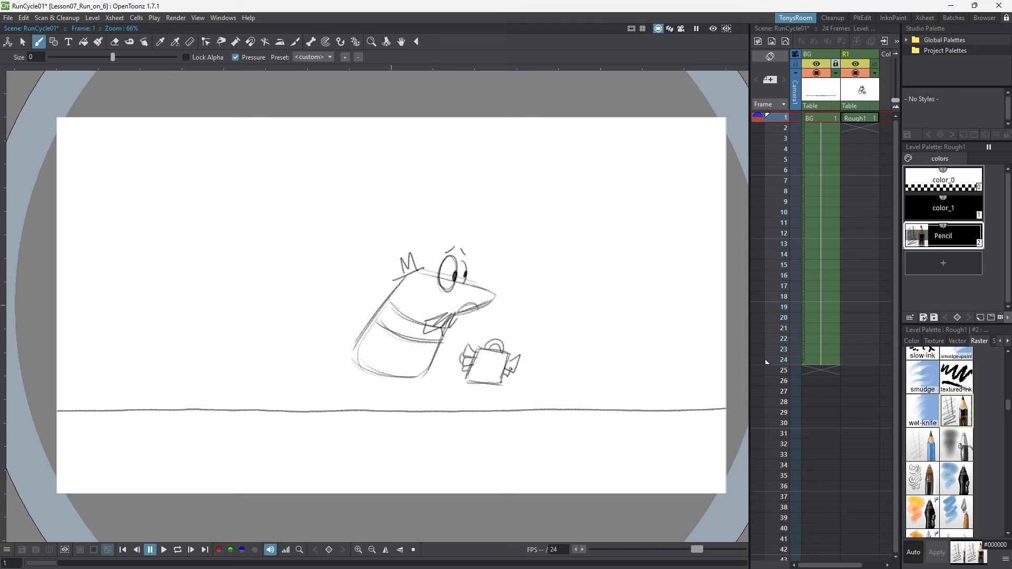
Step: Draw one arm reaching to the suitcase handle and the other arm raised to hold the hat
drag(486, 337, 502, 350)
mouse_move(451, 326)
mouse_down()
mouse_move(487, 337)
mouse_move(452, 345)
mouse_move(480, 348)
mouse_move(507, 303)
mouse_move(477, 306)
mouse_move(457, 341)
mouse_move(444, 336)
mouse_move(481, 348)
mouse_move(448, 336)
mouse_move(480, 336)
mouse_move(455, 346)
mouse_move(442, 337)
mouse_move(481, 350)
mouse_up()
key(ctrl+z)
key(ctrl+z)
key(ctrl+z)
mouse_move(406, 254)
mouse_down()
mouse_move(415, 259)
mouse_move(403, 262)
mouse_move(391, 305)
mouse_up()
drag(399, 249, 375, 313)
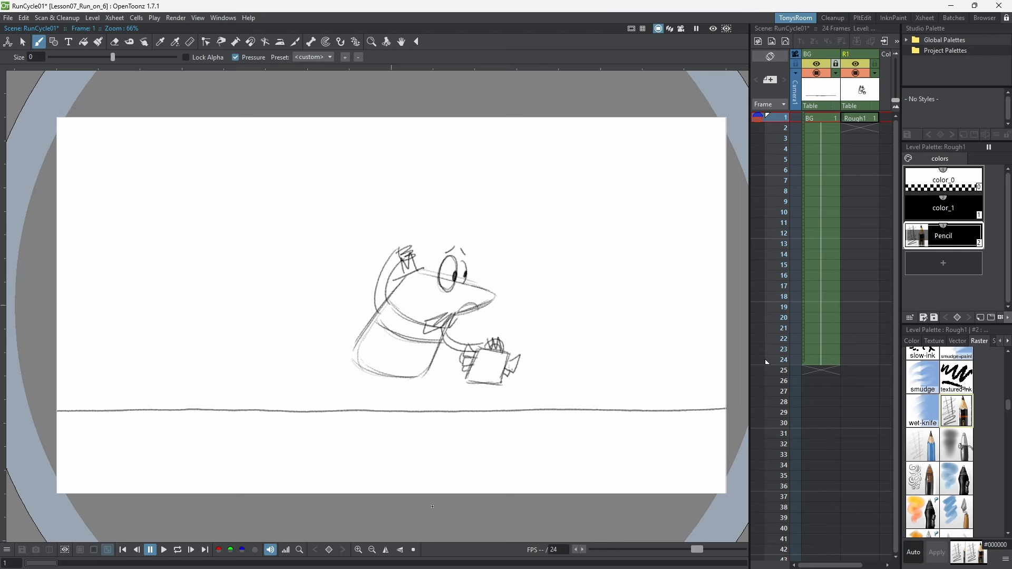
Step: Lock the R1 column and draw a timing chart line with end ticks in the upper left of the BG drawing
click(859, 118)
click(874, 63)
click(819, 118)
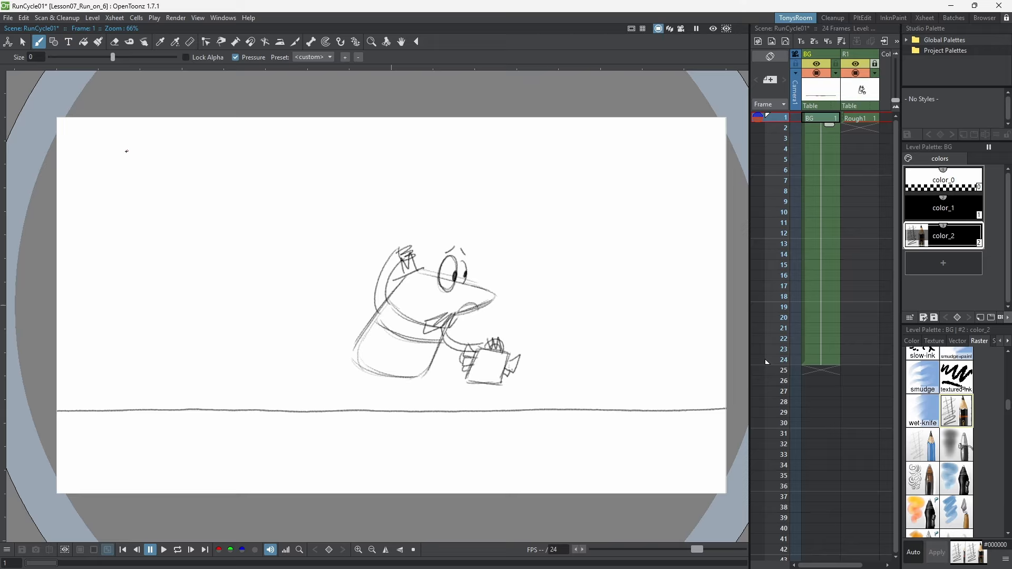
mouse_move(92, 160)
mouse_down()
mouse_move(309, 147)
mouse_move(92, 170)
mouse_up()
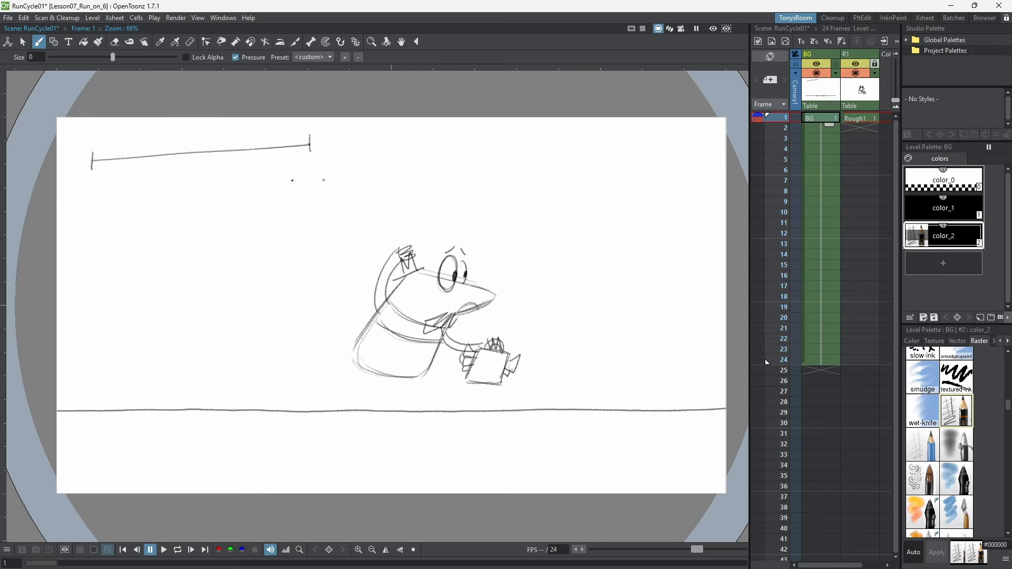
Step: Add ticks numbered 1 to 7 along the timing chart, circling 1 and 7 and underlining 4
drag(90, 129, 91, 143)
mouse_move(94, 126)
mouse_down()
mouse_move(84, 139)
mouse_move(98, 129)
mouse_up()
drag(300, 128, 306, 133)
drag(199, 144, 200, 161)
drag(198, 124, 200, 139)
mouse_move(129, 150)
mouse_down()
mouse_move(129, 161)
mouse_move(134, 143)
mouse_move(159, 159)
mouse_up()
drag(159, 134, 164, 138)
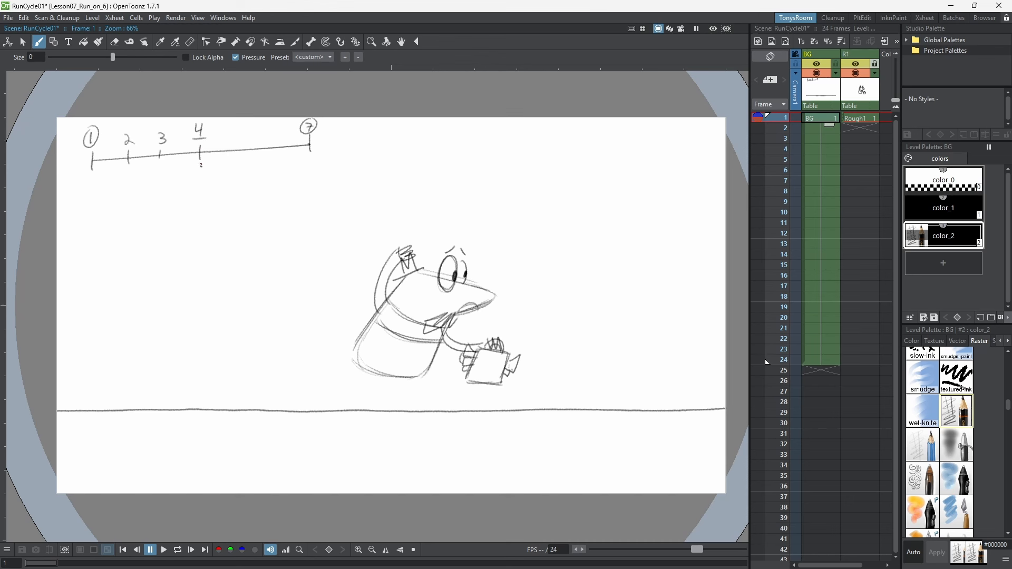
mouse_move(236, 145)
mouse_down()
mouse_move(234, 158)
mouse_move(235, 138)
mouse_move(269, 153)
mouse_move(273, 133)
mouse_up()
Step: Sketch small run-pose thumbnails under numbers 1 to 4 of the timing chart
mouse_move(94, 177)
mouse_down()
mouse_move(80, 202)
mouse_move(88, 205)
mouse_up()
mouse_move(80, 205)
mouse_down()
mouse_move(87, 216)
mouse_move(95, 210)
mouse_move(71, 205)
mouse_up()
mouse_move(128, 175)
mouse_down()
mouse_move(128, 190)
mouse_move(136, 181)
mouse_move(119, 202)
mouse_move(130, 203)
mouse_up()
mouse_move(133, 190)
mouse_down()
mouse_move(128, 216)
mouse_move(114, 204)
mouse_up()
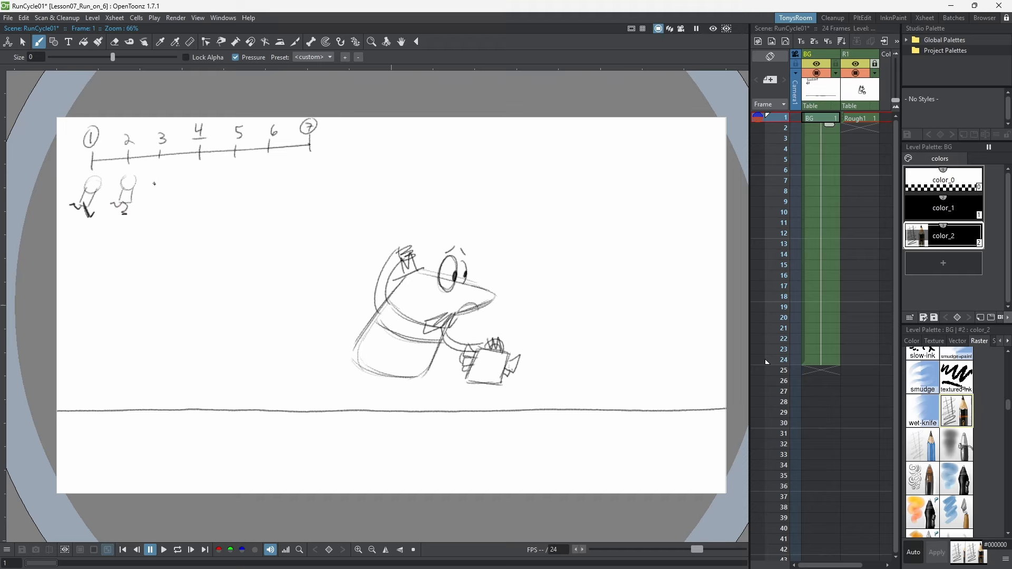
mouse_move(157, 172)
mouse_down()
mouse_move(139, 216)
mouse_move(141, 206)
mouse_up()
mouse_move(195, 170)
mouse_down()
mouse_move(169, 213)
mouse_move(194, 199)
mouse_move(151, 205)
mouse_move(196, 196)
mouse_move(175, 206)
mouse_up()
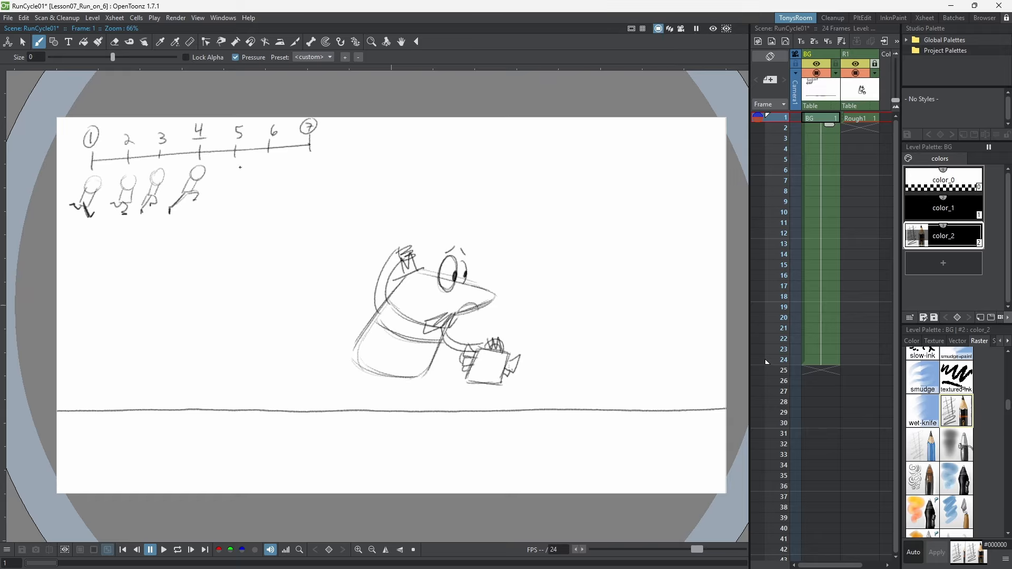
Step: Sketch run-pose thumbnails under numbers 5 to 7 and darken one leg across the poses
mouse_move(240, 174)
mouse_down()
mouse_move(230, 171)
mouse_move(240, 167)
mouse_move(228, 186)
mouse_move(248, 192)
mouse_move(210, 191)
mouse_up()
mouse_move(271, 165)
mouse_down()
mouse_move(261, 187)
mouse_move(287, 189)
mouse_up()
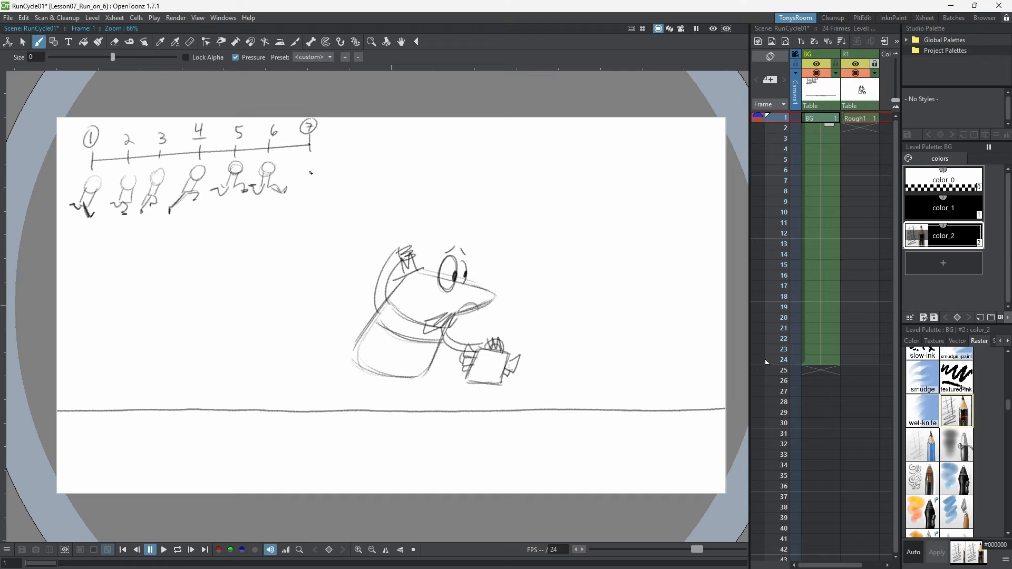
mouse_move(306, 164)
mouse_down()
mouse_move(298, 185)
mouse_move(305, 181)
mouse_move(311, 200)
mouse_move(303, 186)
mouse_move(216, 187)
mouse_move(229, 186)
mouse_move(182, 195)
mouse_up()
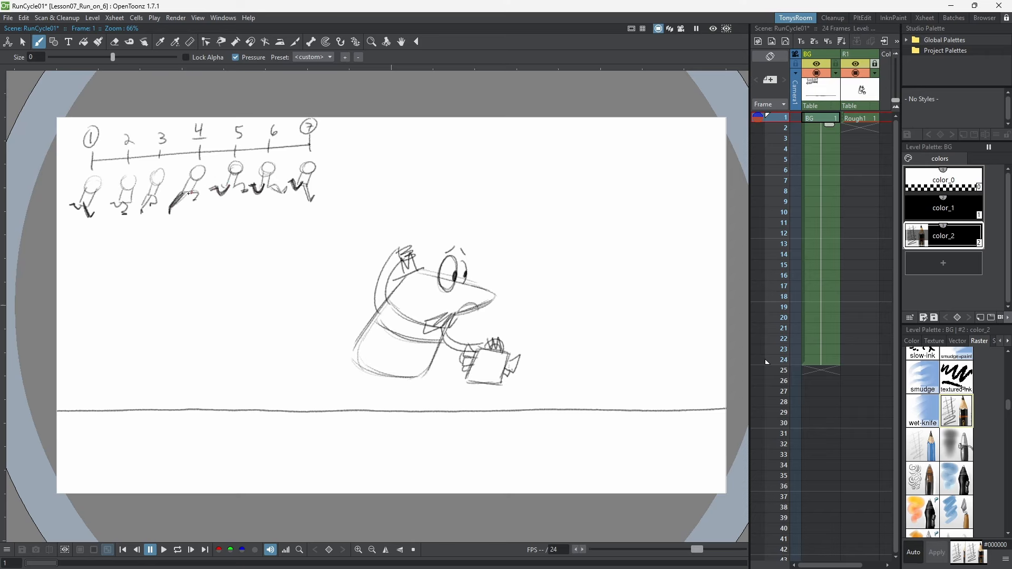
mouse_move(83, 202)
mouse_down()
mouse_move(126, 209)
mouse_move(123, 200)
mouse_move(122, 212)
mouse_move(121, 199)
mouse_move(121, 212)
mouse_move(141, 211)
mouse_up()
drag(218, 191, 232, 187)
Step: Lock BG instead of R1, duplicate the Rough1 drawing and extend the duplicates through frame 12
click(848, 118)
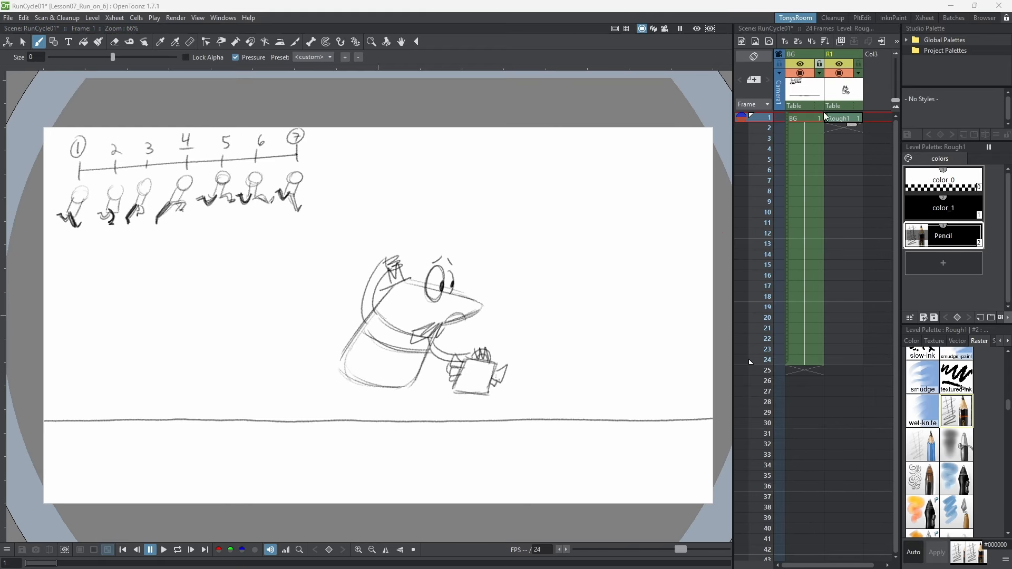
click(841, 42)
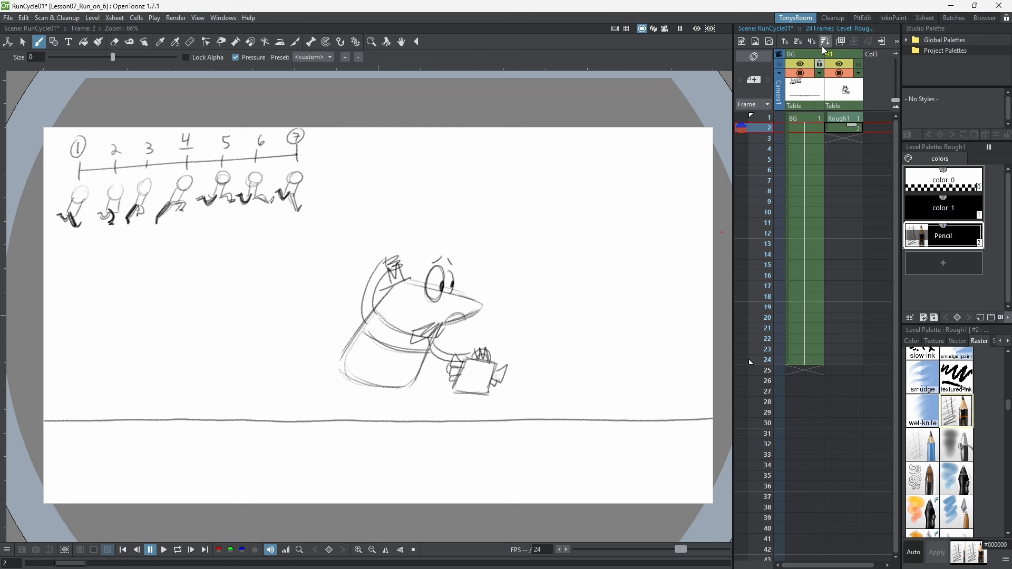
drag(852, 125, 857, 228)
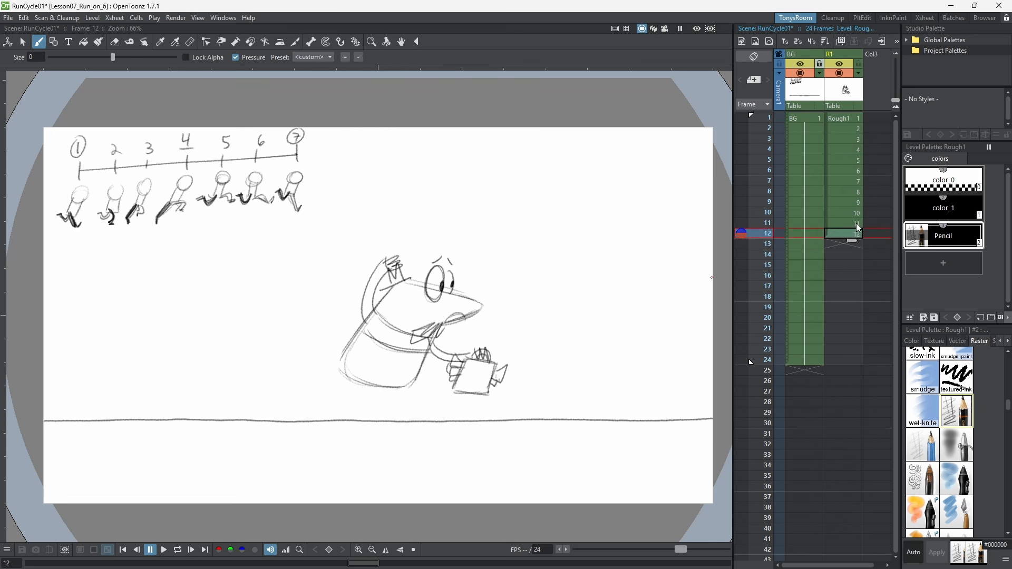
Step: Write "contact" in the upper right of frame 1 and move the frame 2 character down about 1.27 fld
click(855, 118)
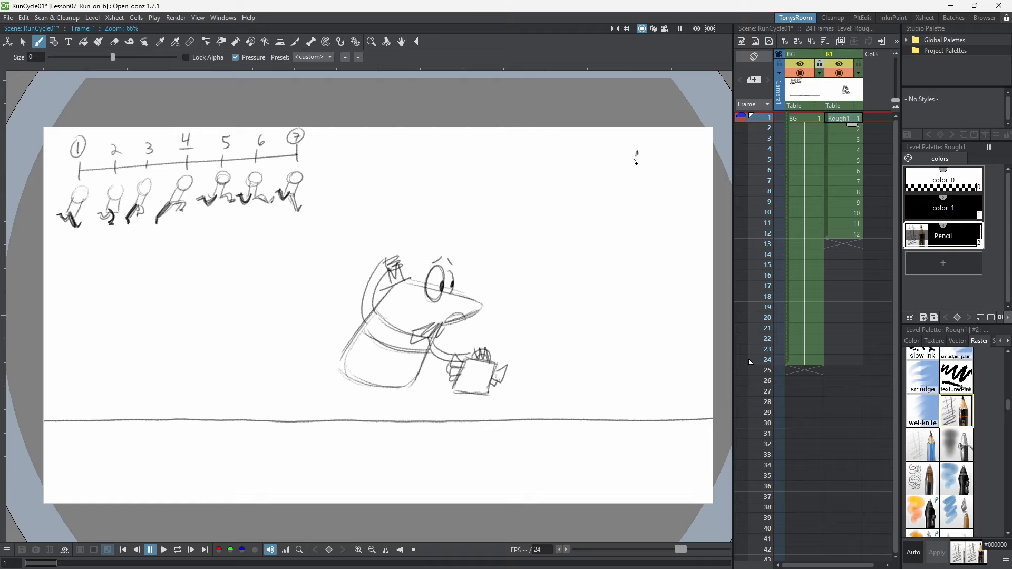
drag(636, 159, 665, 153)
key(period)
key(s)
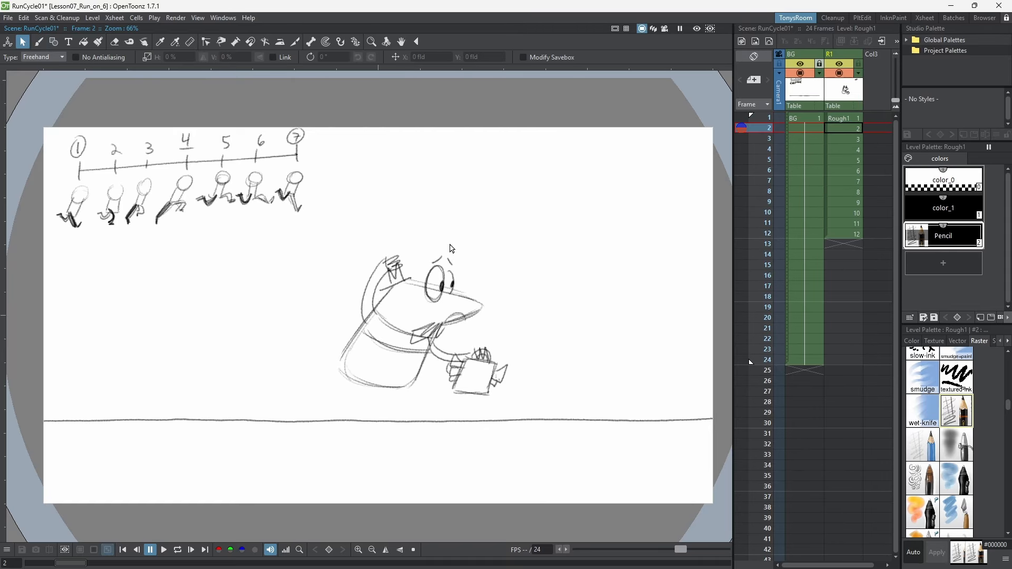
mouse_move(411, 221)
mouse_down()
mouse_move(333, 383)
mouse_move(521, 402)
mouse_move(475, 211)
mouse_up()
drag(463, 296, 465, 302)
Step: Enable onion skin for the two previous and two following frames of the rough drawings
click(742, 118)
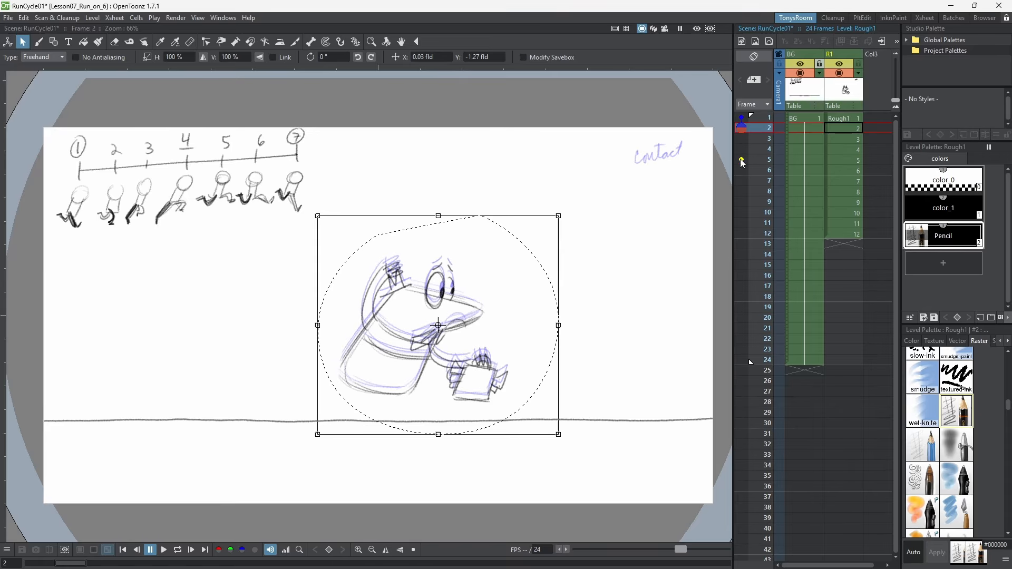
key(period)
click(741, 118)
key(comma)
key(b)
key(period)
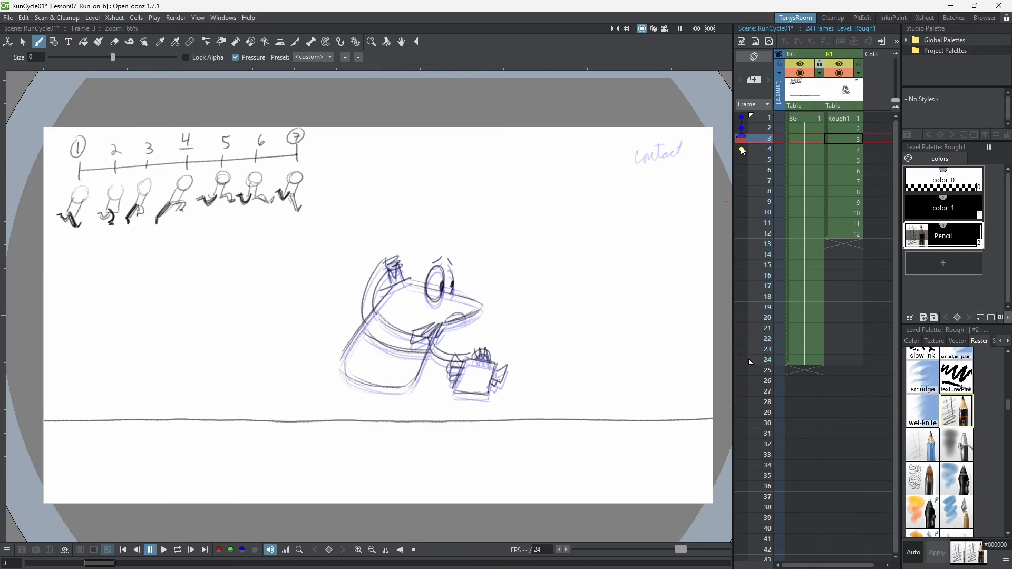
click(741, 148)
click(740, 159)
key(comma)
key(comma)
key(period)
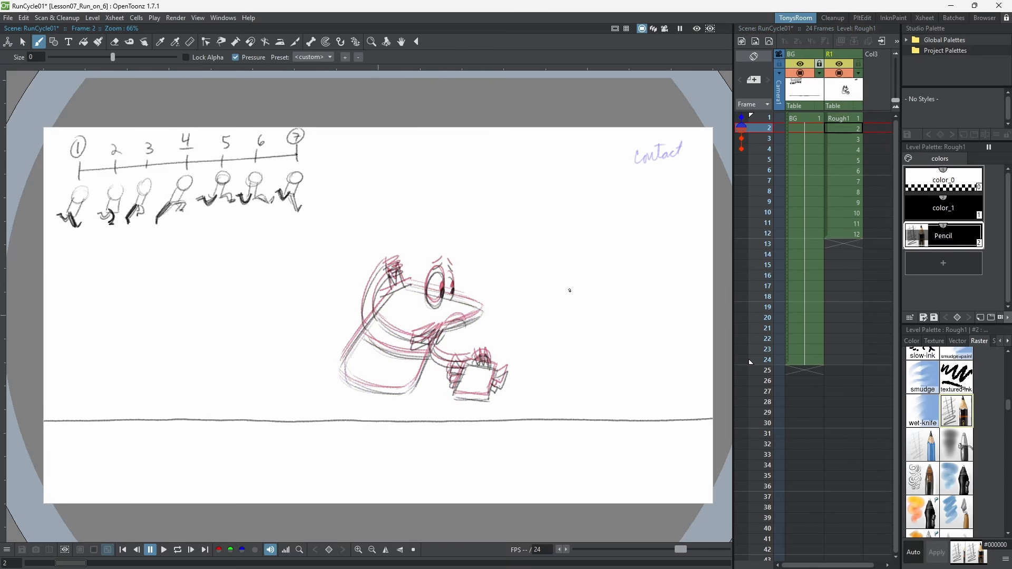
Step: Write the pose labels "down" on frame 2, "inbetween" on frame 3 and "Pass. Pos." on frame 4
key(ctrl+s)
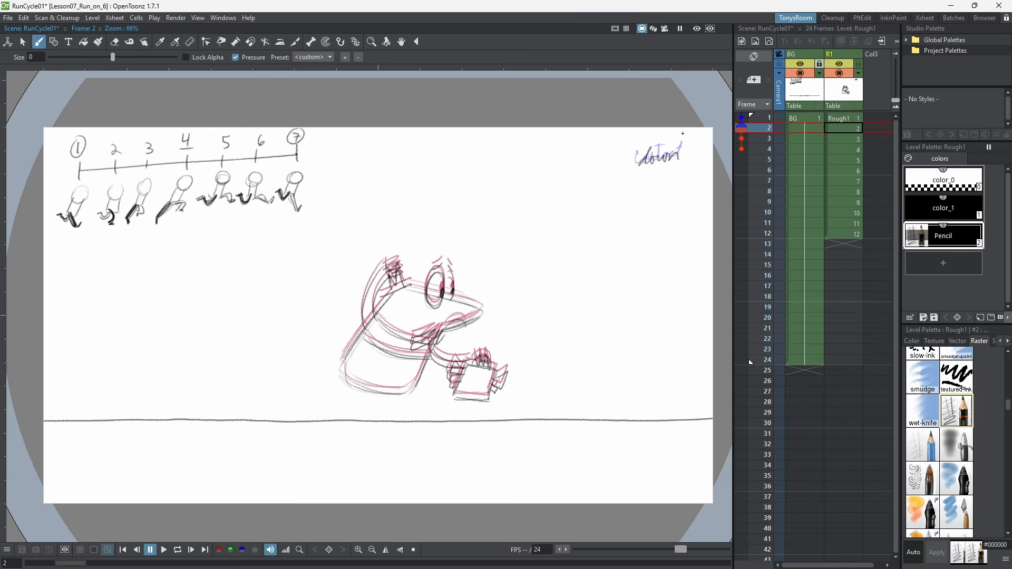
key(period)
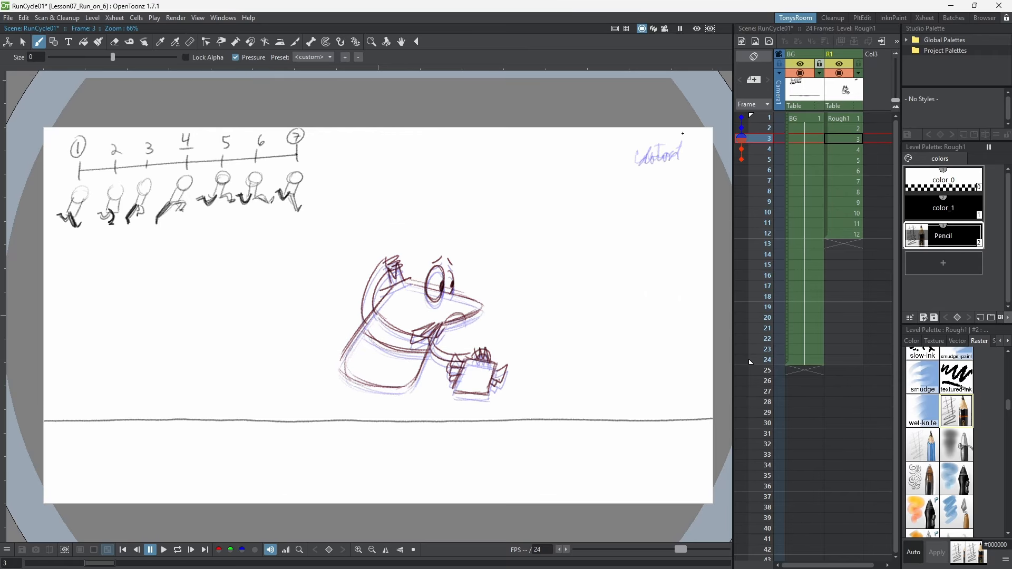
mouse_move(623, 174)
mouse_down()
mouse_move(680, 157)
mouse_move(654, 143)
mouse_move(653, 166)
mouse_up()
key(period)
mouse_move(644, 168)
mouse_down()
mouse_move(661, 164)
mouse_move(625, 205)
mouse_move(628, 195)
mouse_up()
drag(638, 192, 642, 200)
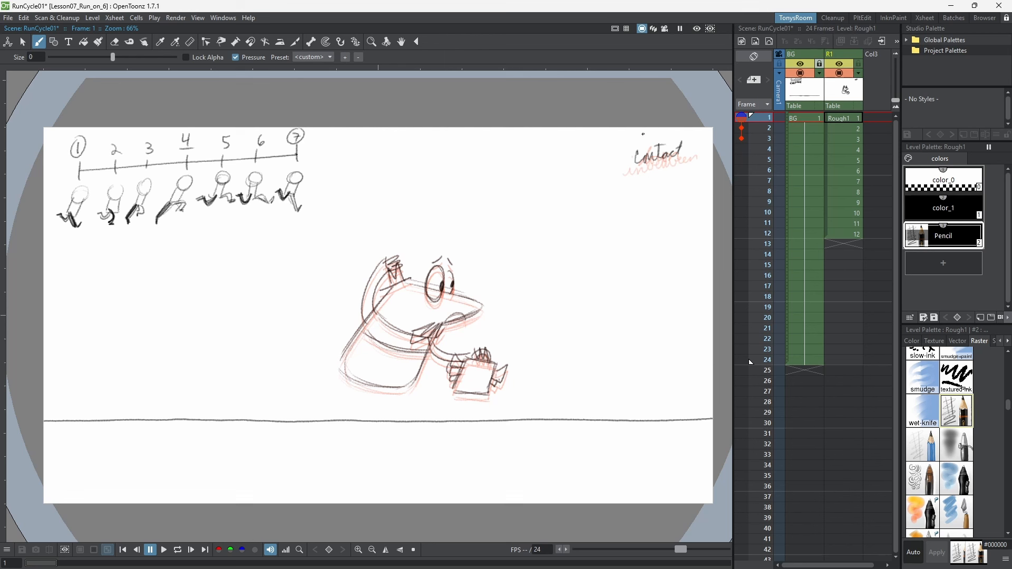
Step: Write the drawing numbers 1 to 4 above the pose labels on frames 1 to 4, underlining the 4
mouse_move(643, 135)
mouse_down()
mouse_move(659, 146)
mouse_move(647, 168)
mouse_up()
key(period)
key(period)
key(period)
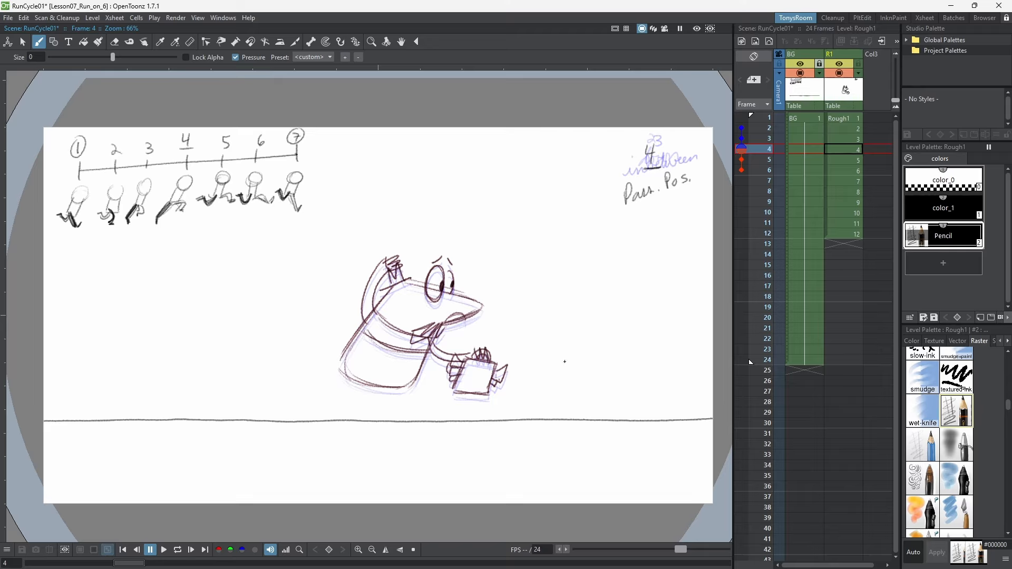
Step: Number frames 5 and 6, and label frame 5 "feet highest"
key(period)
drag(661, 141, 651, 153)
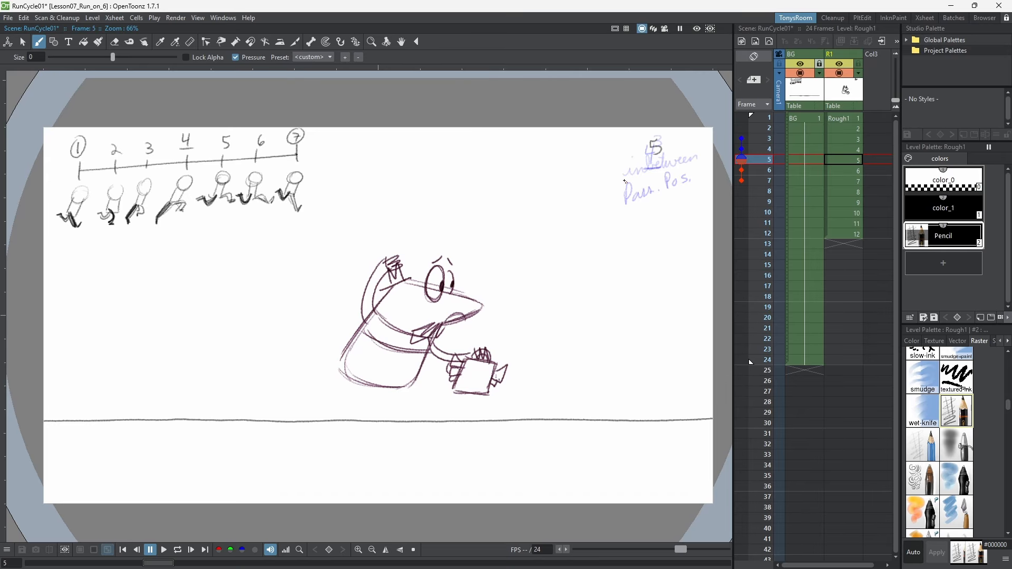
drag(612, 180, 695, 170)
key(period)
drag(659, 138, 634, 186)
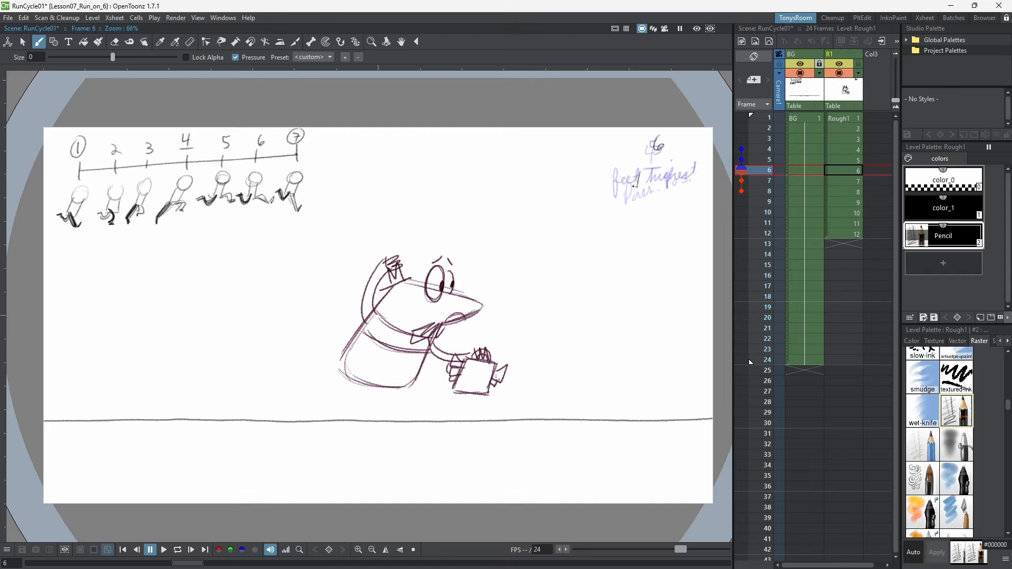
Step: Write a circled 7 and the label "Contact" on frame 7
key(period)
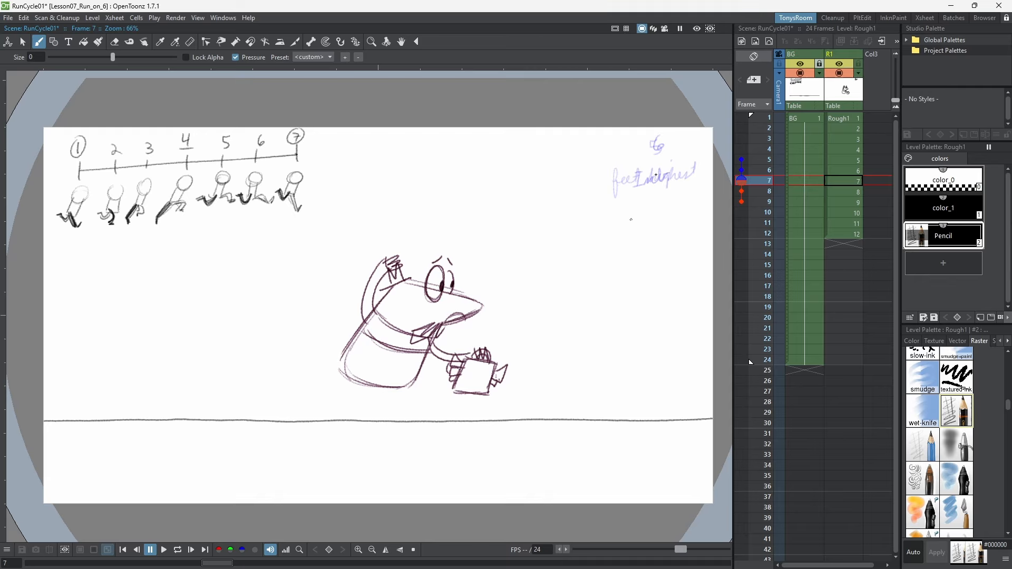
mouse_move(651, 139)
mouse_down()
mouse_move(656, 152)
mouse_move(659, 132)
mouse_up()
mouse_move(627, 176)
mouse_down()
mouse_move(627, 194)
mouse_move(673, 169)
mouse_up()
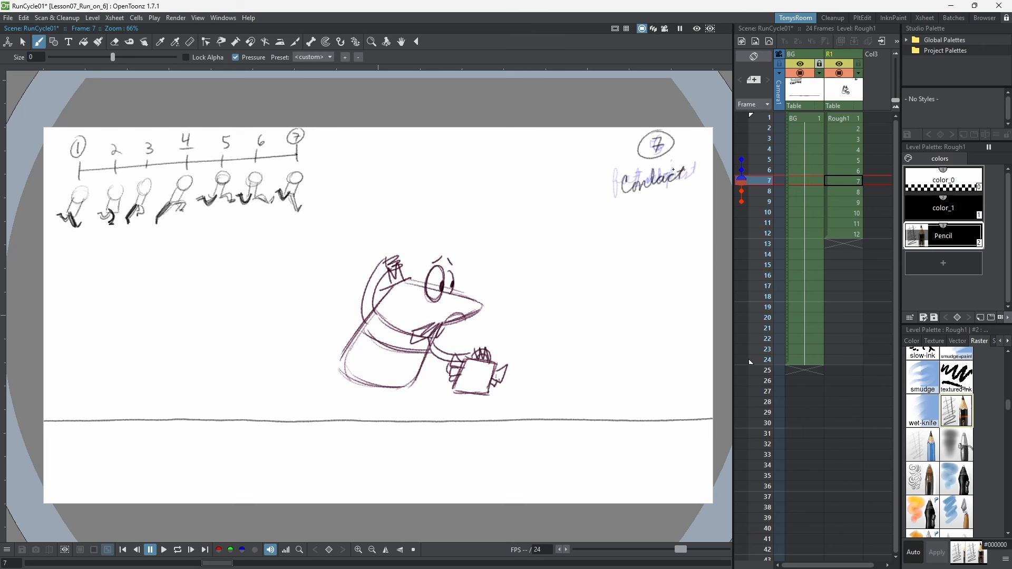
Step: Flip back and forth through the rough frames to review the numbered pose labels and the remaining drawings
key(comma)
key(comma)
key(comma)
key(comma)
key(period)
key(period)
key(period)
key(period)
key(period)
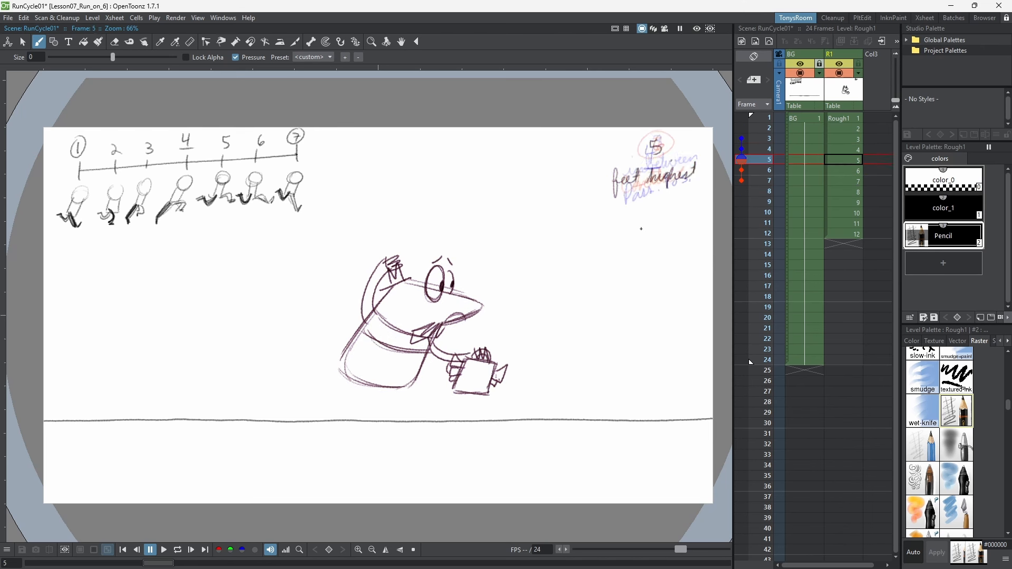
key(period)
key(period)
key(period)
key(period)
key(comma)
key(comma)
key(comma)
key(comma)
key(comma)
key(comma)
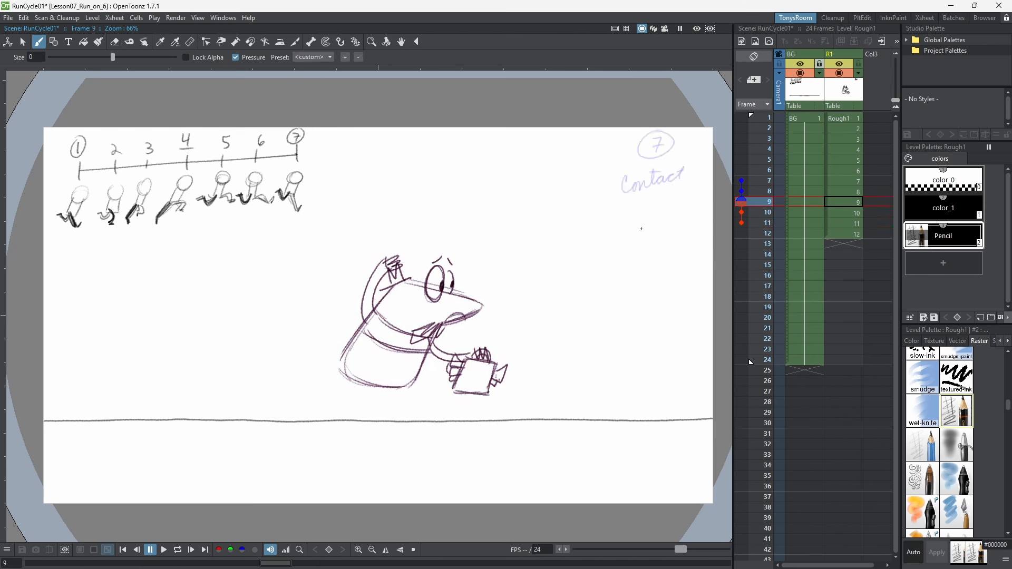
key(period)
key(period)
key(period)
key(period)
key(period)
key(period)
key(period)
key(comma)
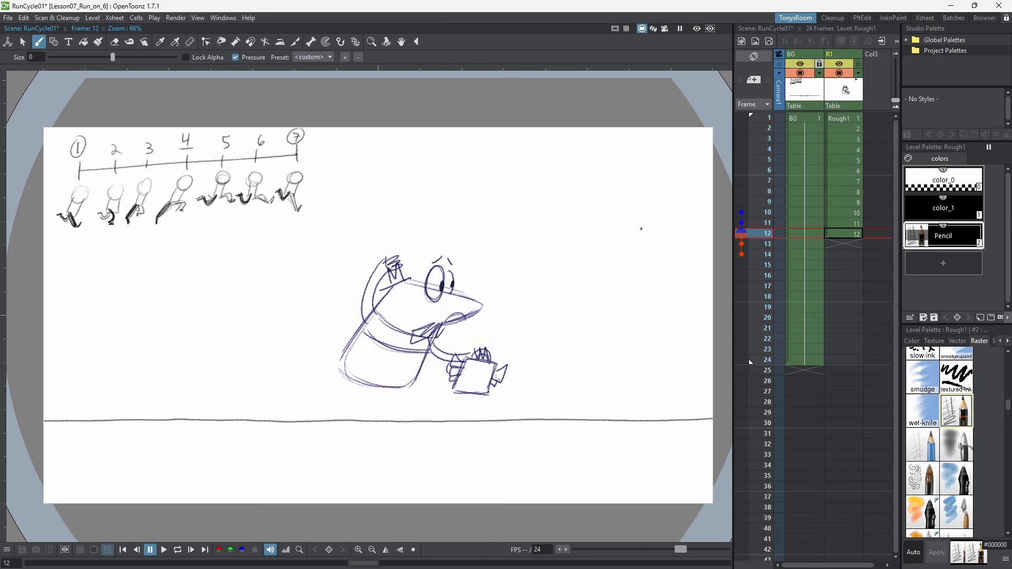
Step: Extend the rough column to frame 13 by exposing drawing 1 there again
key(period)
click(854, 244)
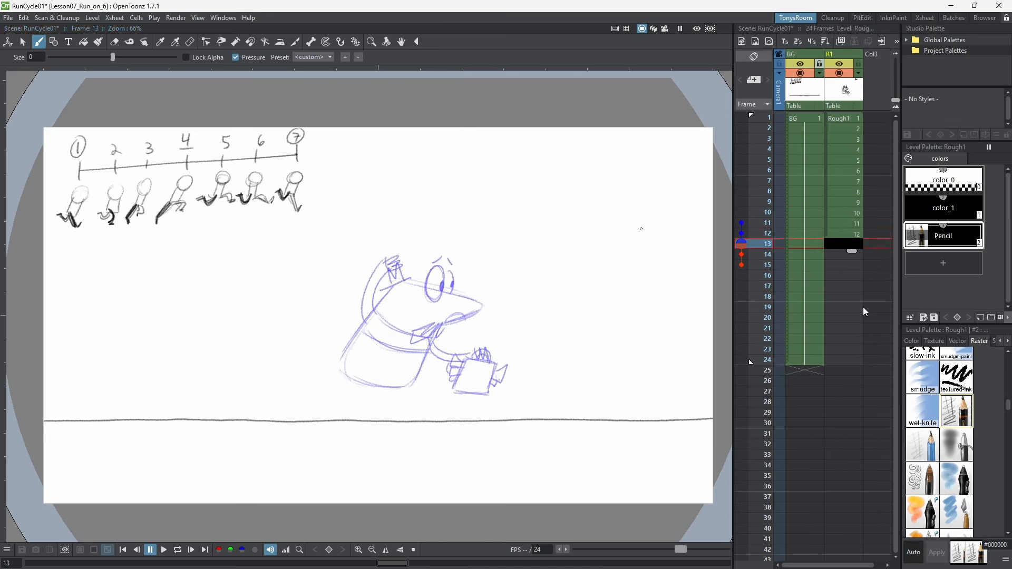
text(1)
key(Return)
Step: Flip forward through the rough drawings from frame 1 to check the sequence of poses
click(855, 119)
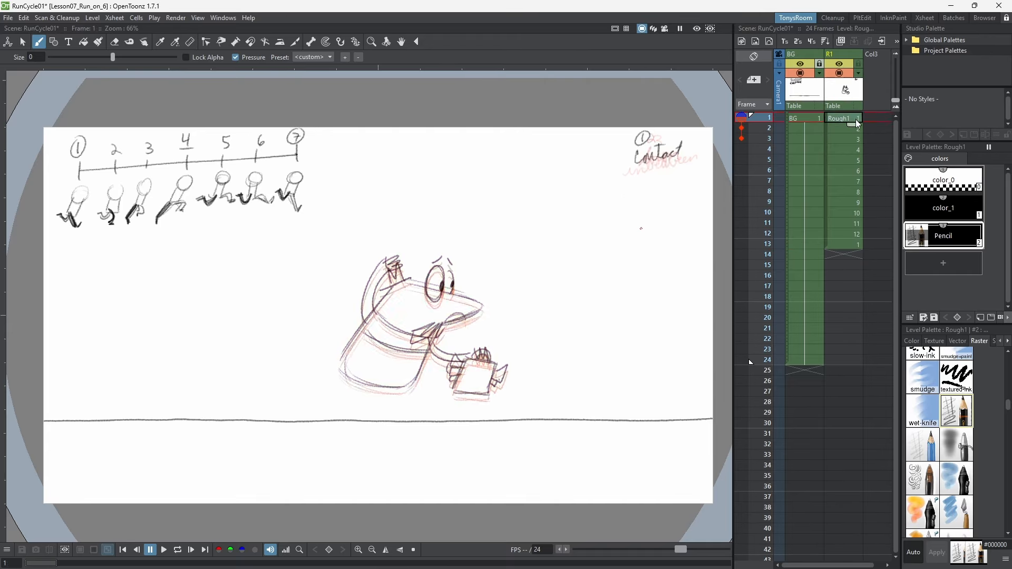
key(period)
key(period)
key(period)
key(period)
key(period)
key(period)
key(period)
Step: Go through frames 1 to 4, lasso the character on frame 4 and move it up slightly for the passing position
click(847, 117)
key(s)
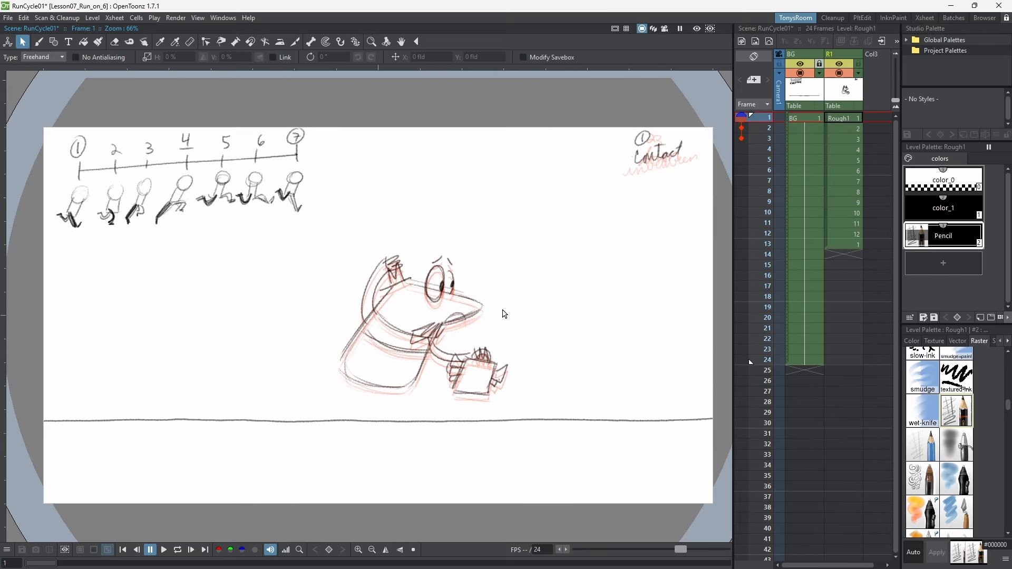
key(period)
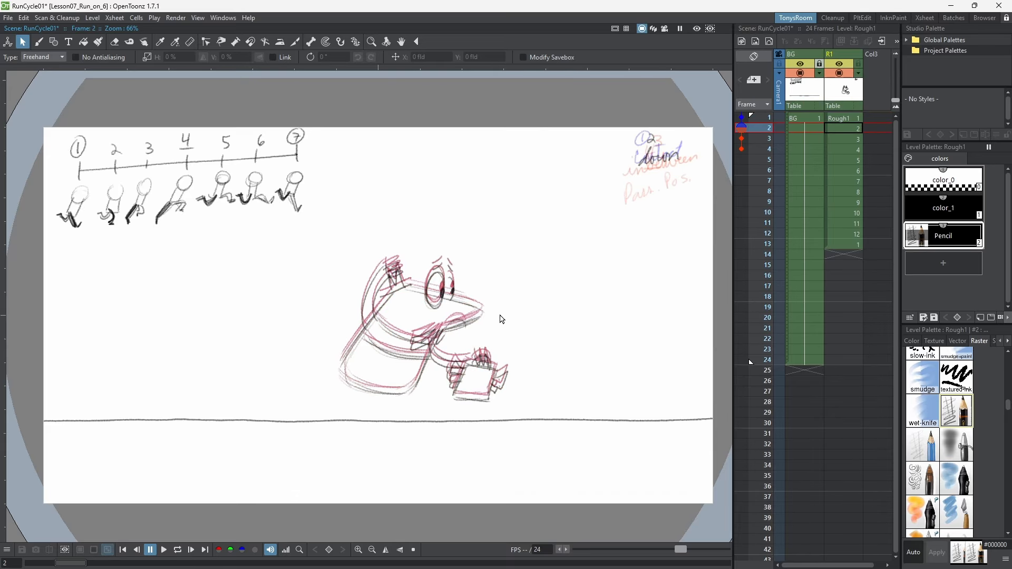
key(period)
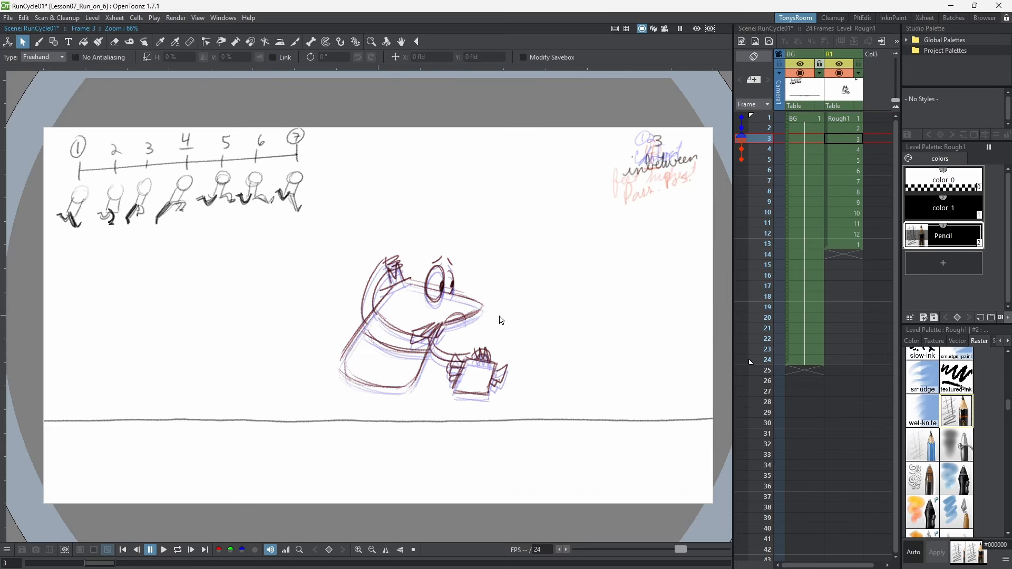
key(comma)
key(period)
key(period)
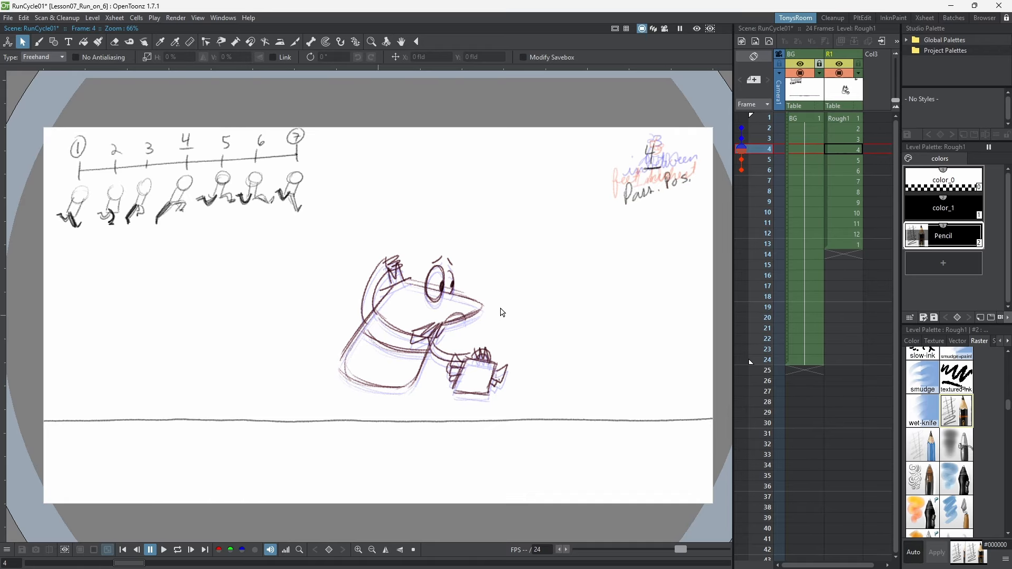
mouse_move(451, 232)
mouse_down()
mouse_move(355, 411)
mouse_move(501, 235)
mouse_up()
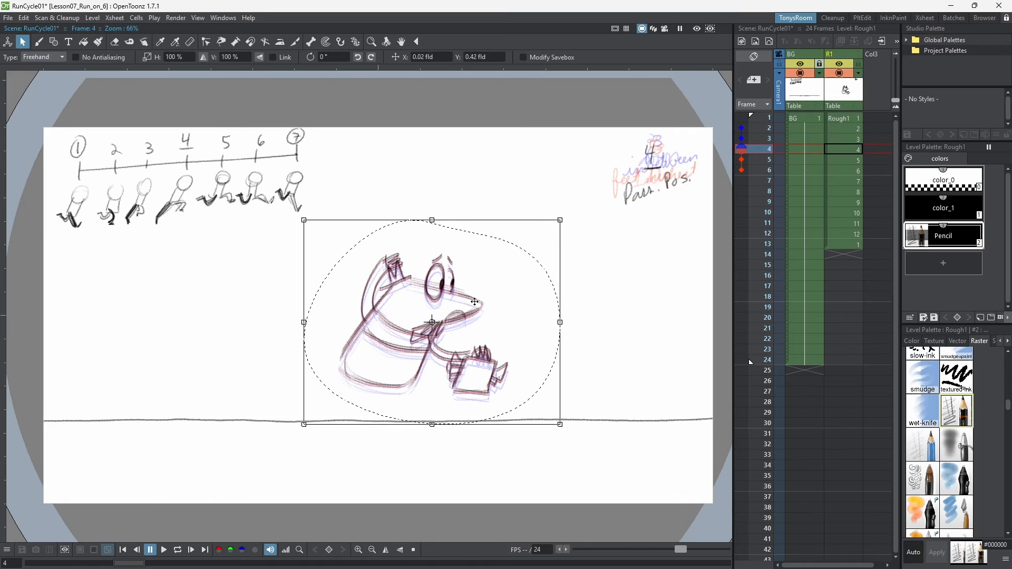
drag(477, 298, 477, 295)
Step: Lasso the character on frame 5 and raise it by about 1.74 fields for the "feet highest" pose
key(period)
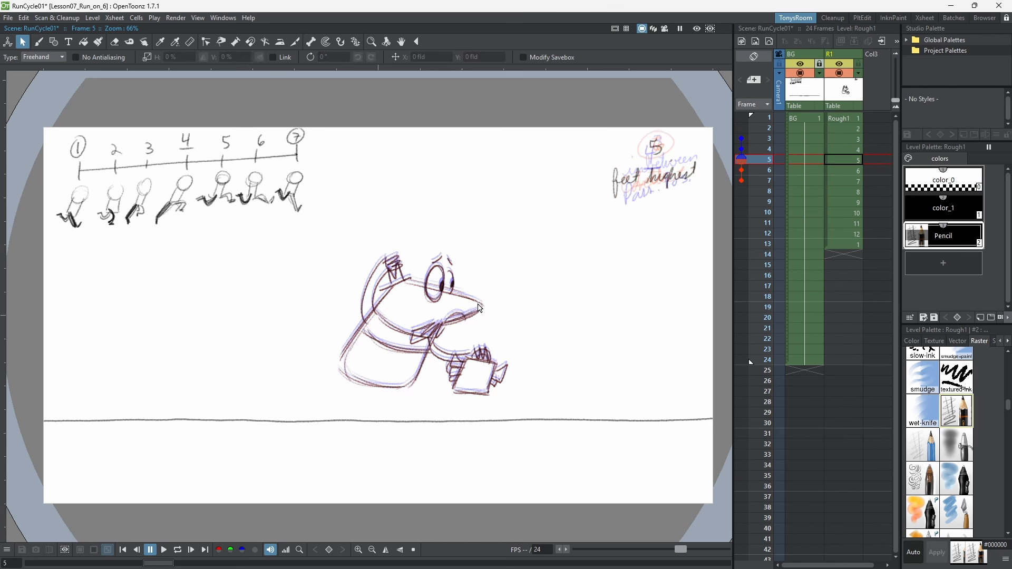
mouse_move(479, 224)
mouse_down()
mouse_move(384, 240)
mouse_move(522, 281)
mouse_move(483, 222)
mouse_up()
drag(487, 302, 487, 298)
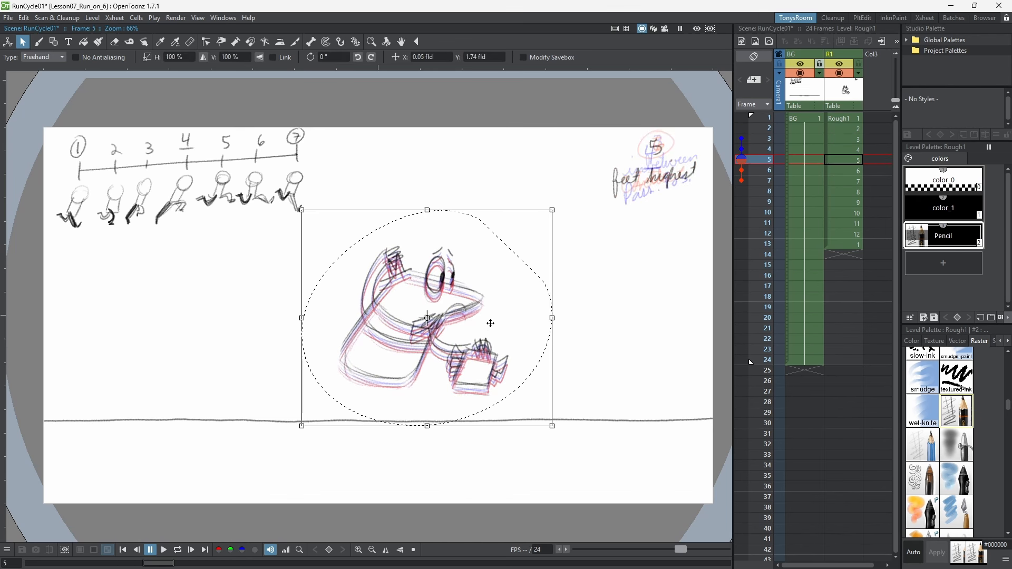
Step: Raise the character on frame 6 by about 0.87 fields and limit the onion skin to one frame before and after
key(period)
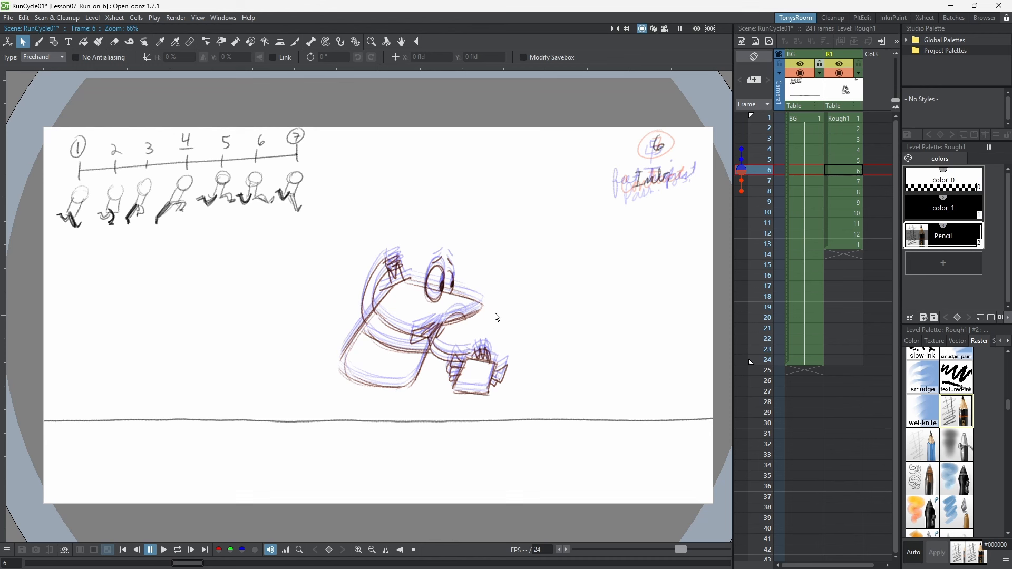
mouse_move(458, 213)
mouse_down()
mouse_move(309, 375)
mouse_move(554, 274)
mouse_up()
drag(476, 311, 475, 304)
click(741, 149)
click(742, 191)
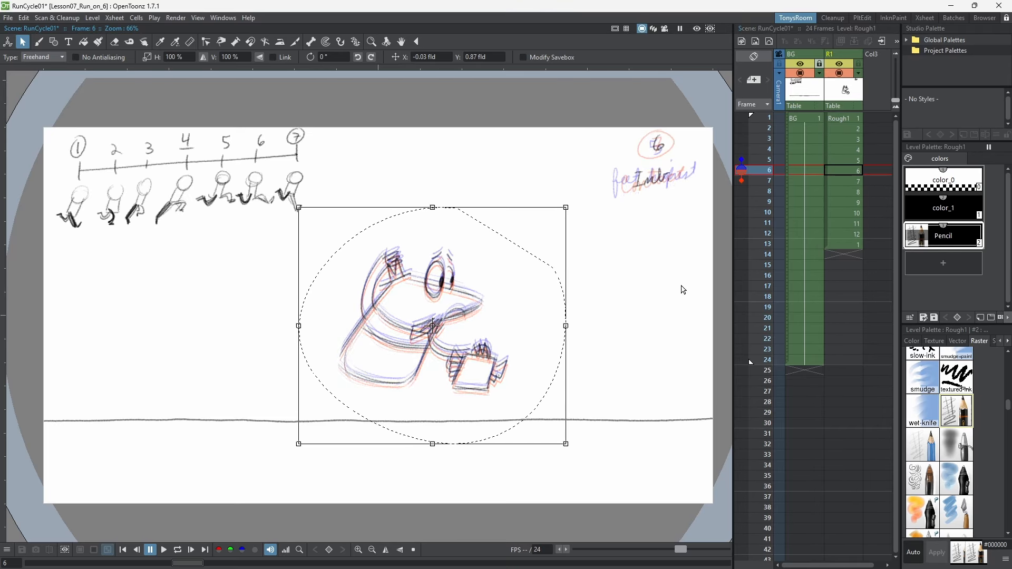
click(677, 291)
mouse_move(472, 212)
mouse_down()
mouse_move(558, 334)
mouse_move(471, 213)
mouse_up()
drag(485, 307, 483, 306)
Step: Lasso the character on frame 8 and lower it by about 0.6 fields for the second down pose
key(.)
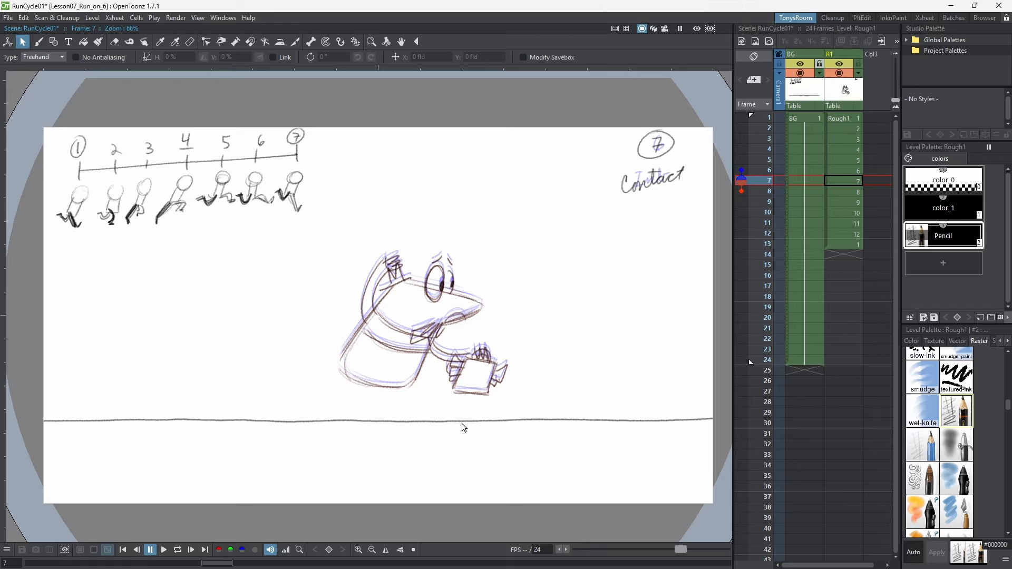
key(.)
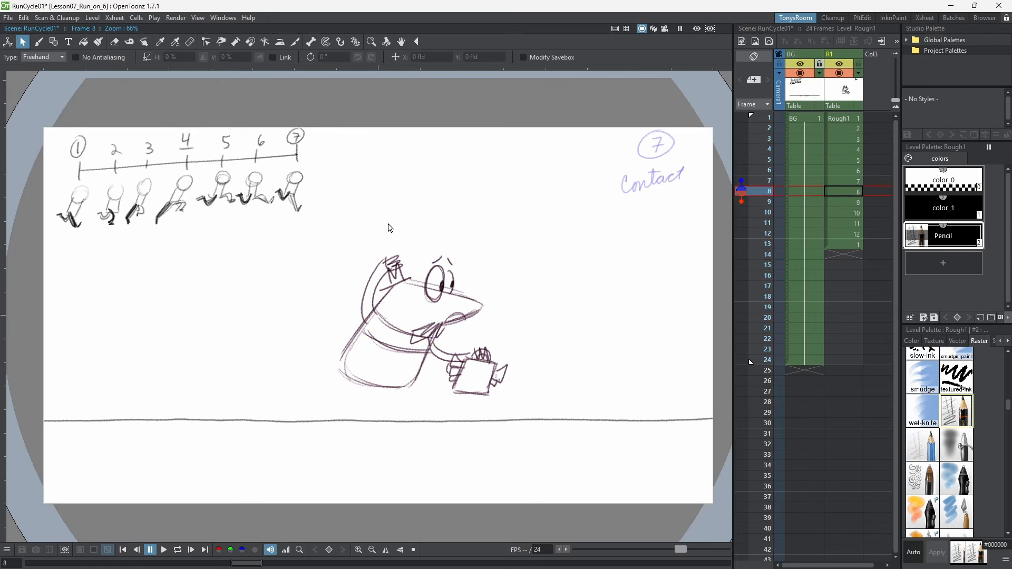
mouse_move(409, 220)
mouse_down()
mouse_move(549, 316)
mouse_move(513, 262)
mouse_up()
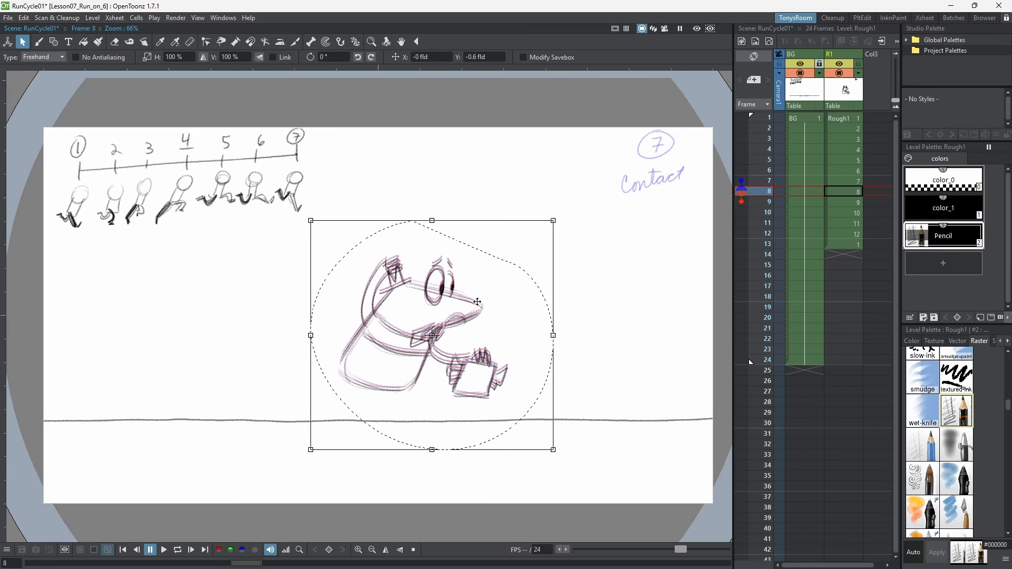
Step: Raise the character by about 0.58 fields on frame 10, and raise it to the highest position on frame 11
key(.)
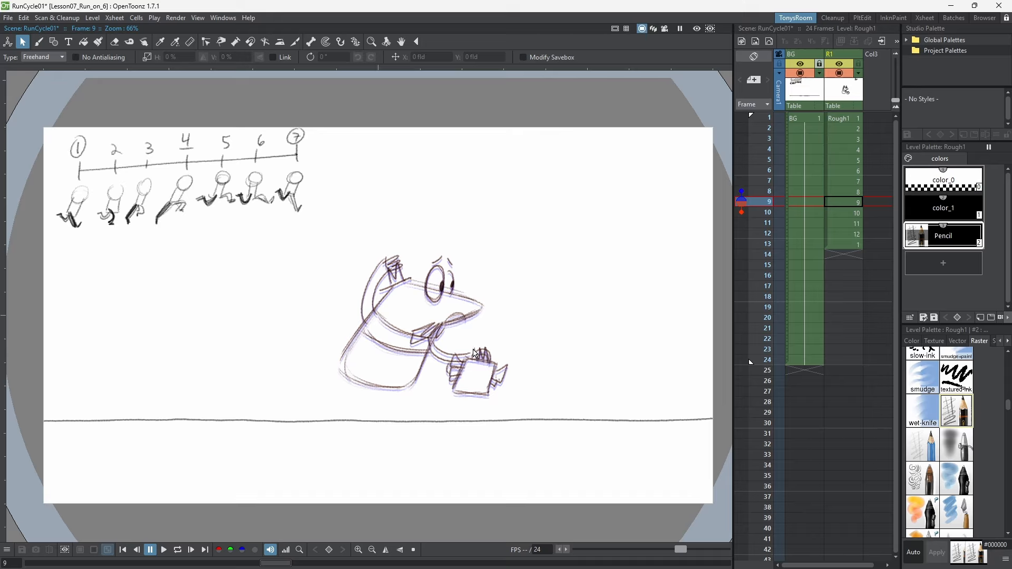
key(.)
mouse_move(415, 217)
mouse_down()
mouse_move(425, 437)
mouse_move(552, 293)
mouse_up()
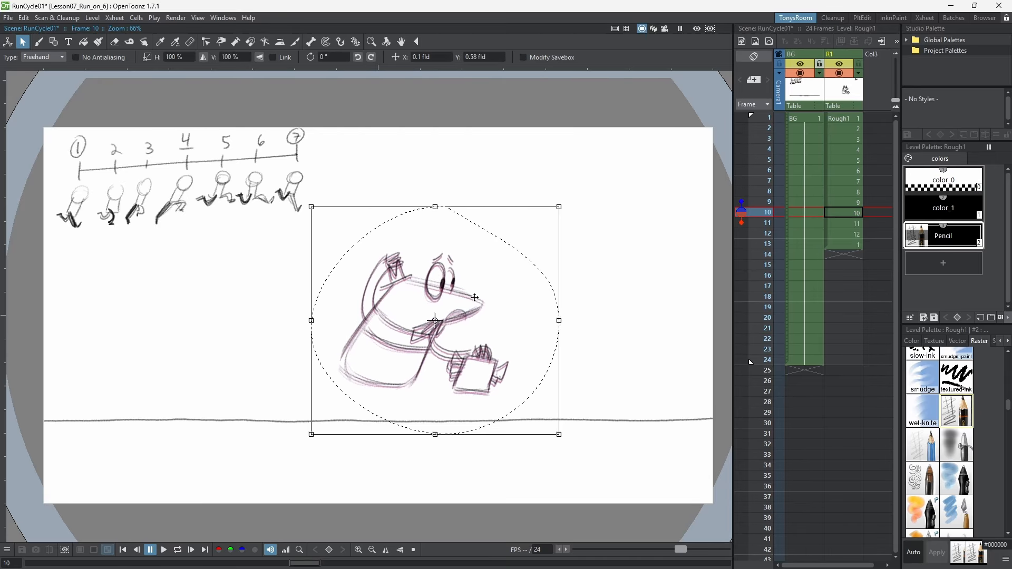
key(.)
mouse_move(443, 221)
mouse_down()
mouse_move(376, 248)
mouse_move(499, 269)
mouse_move(480, 289)
mouse_up()
Step: Lasso the character on frame 12 and raise it by about 0.87 fields, then step past the cycle's end
key(.)
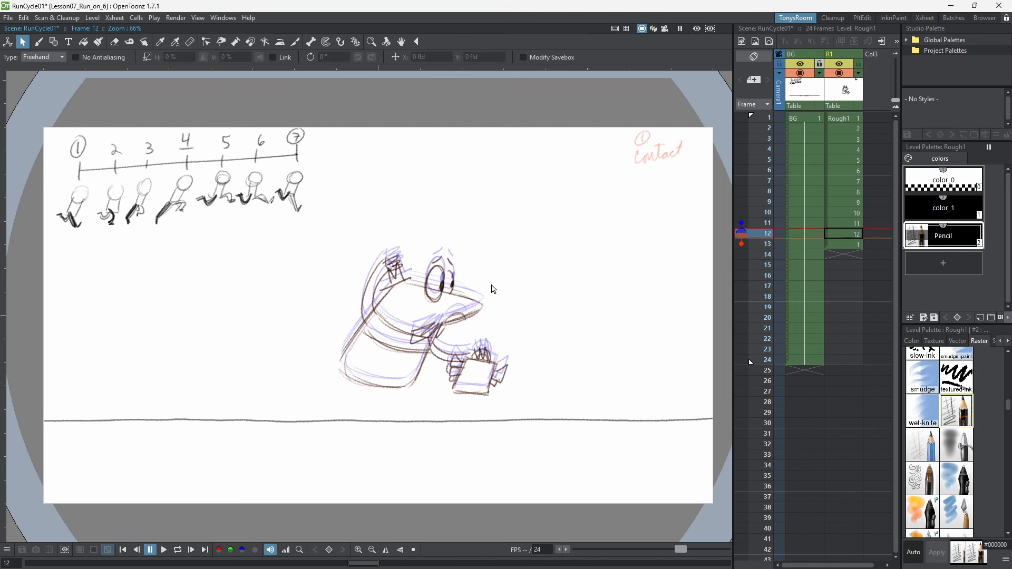
mouse_move(447, 220)
mouse_down()
mouse_move(314, 362)
mouse_move(447, 218)
mouse_up()
drag(481, 309, 483, 304)
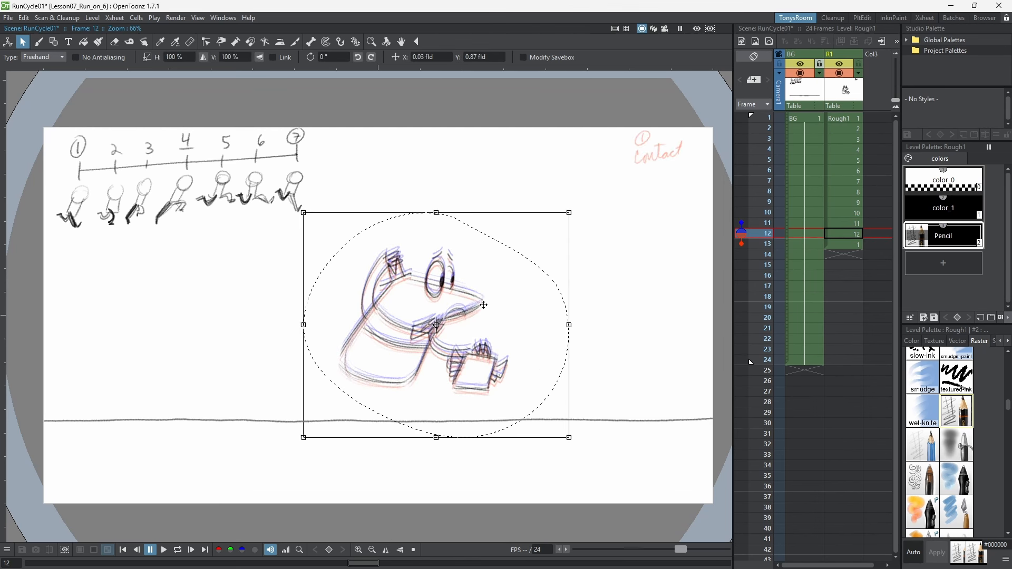
key(.)
key(.)
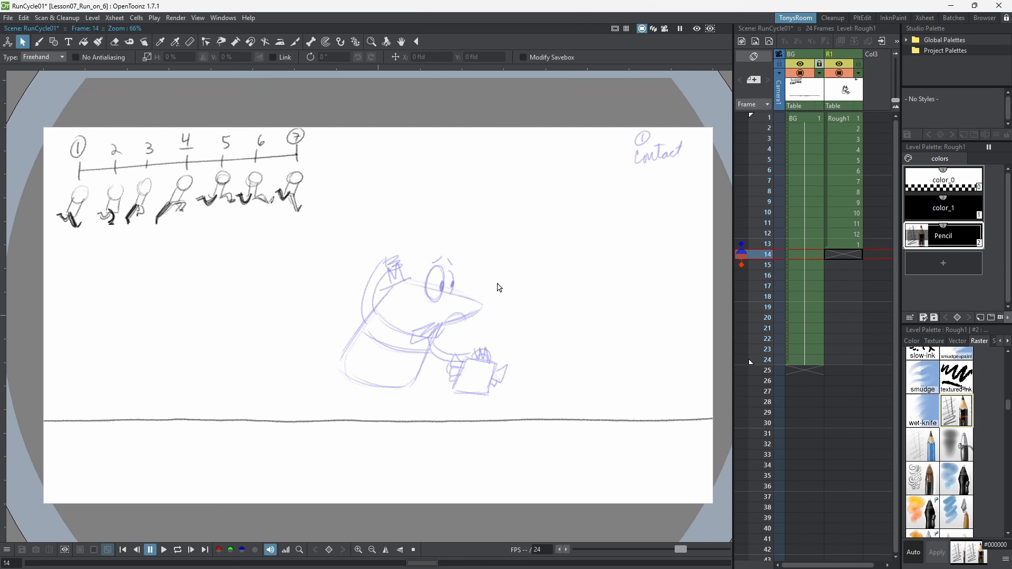
Step: End the playback range at frame 12, play the body movement as a loop and return to frame 1
click(841, 122)
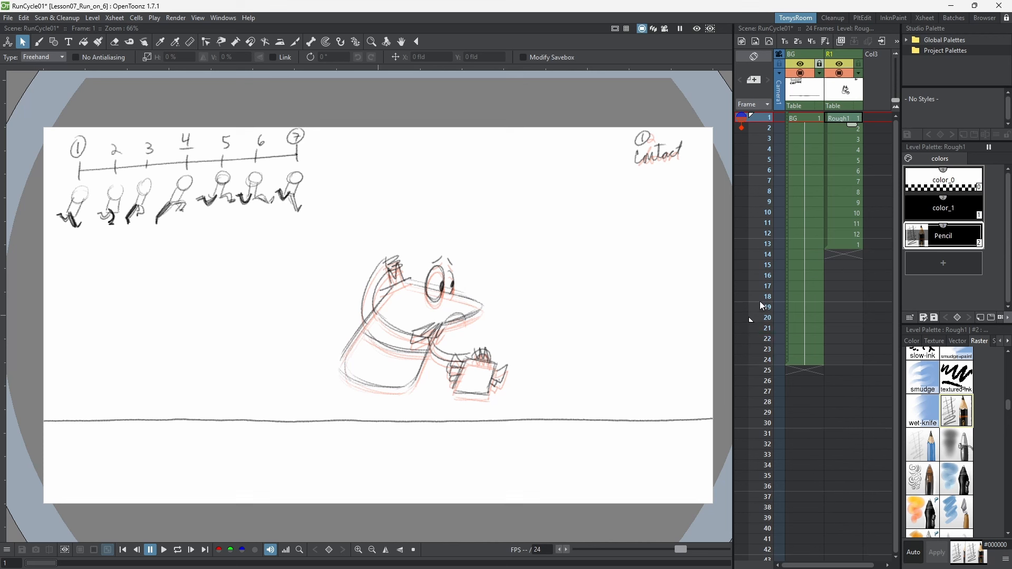
key(l)
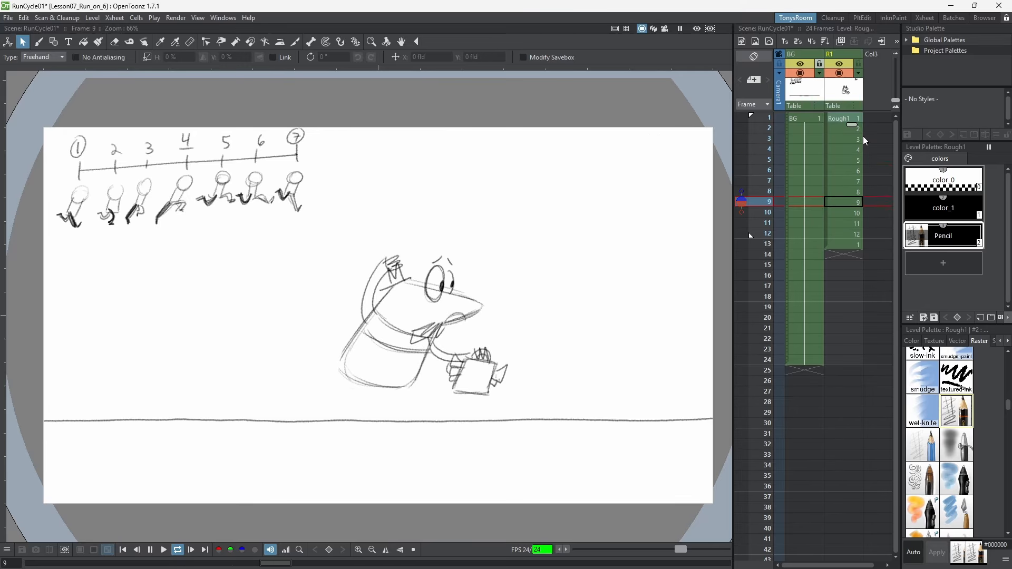
click(846, 117)
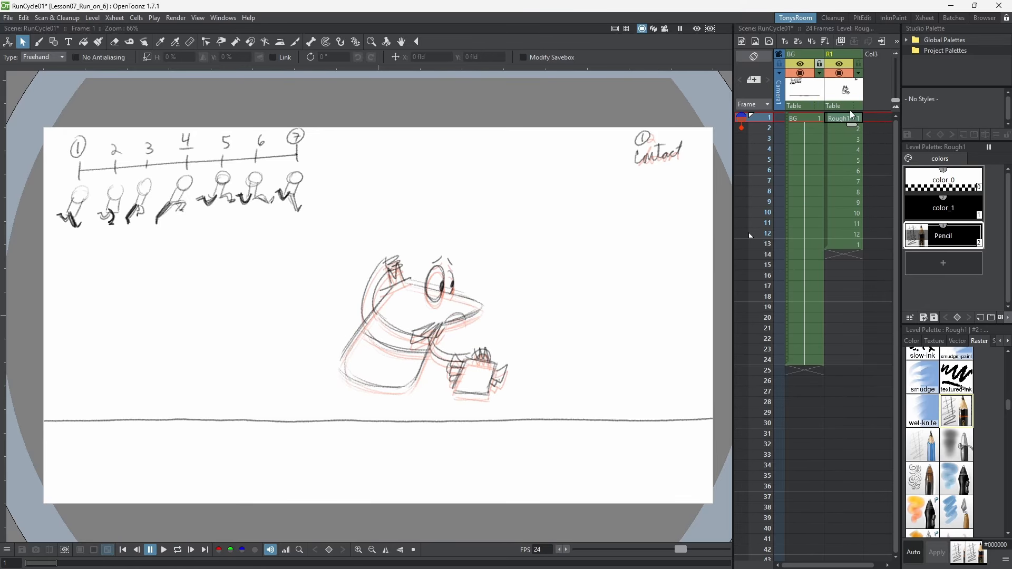
key(l)
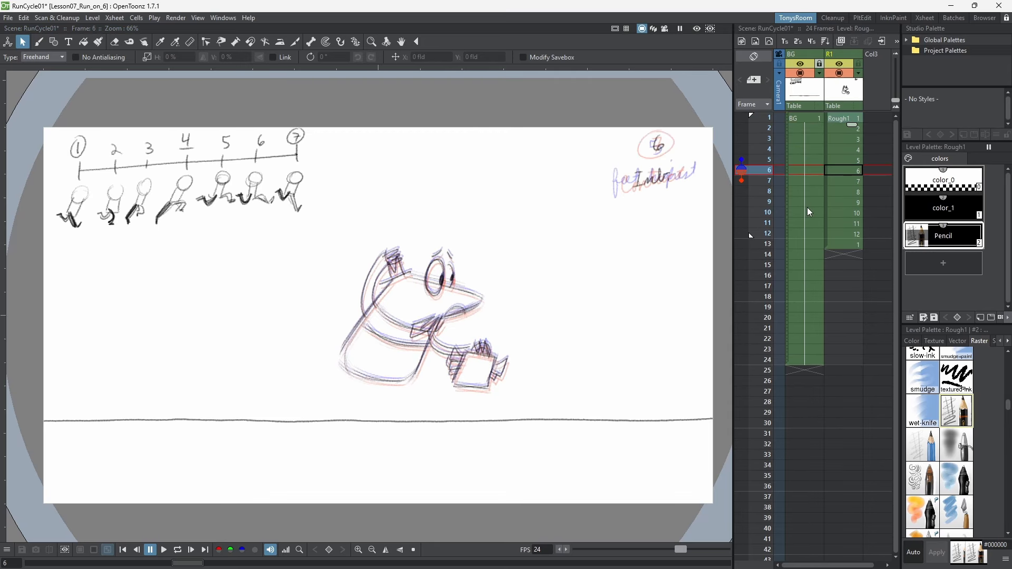
click(848, 117)
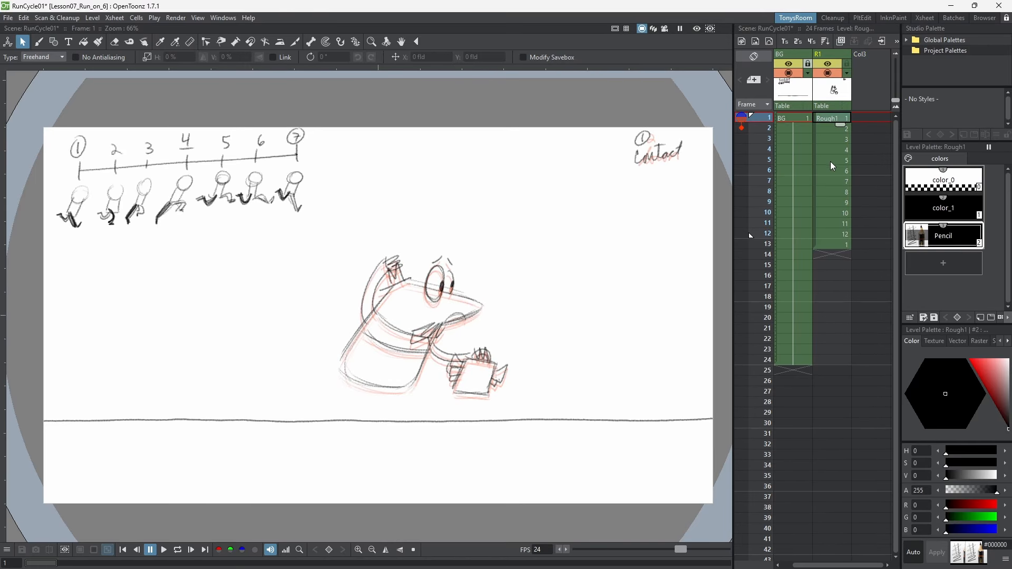
Step: Create a new Toonz Raster level named "legs" in the empty third column
click(872, 64)
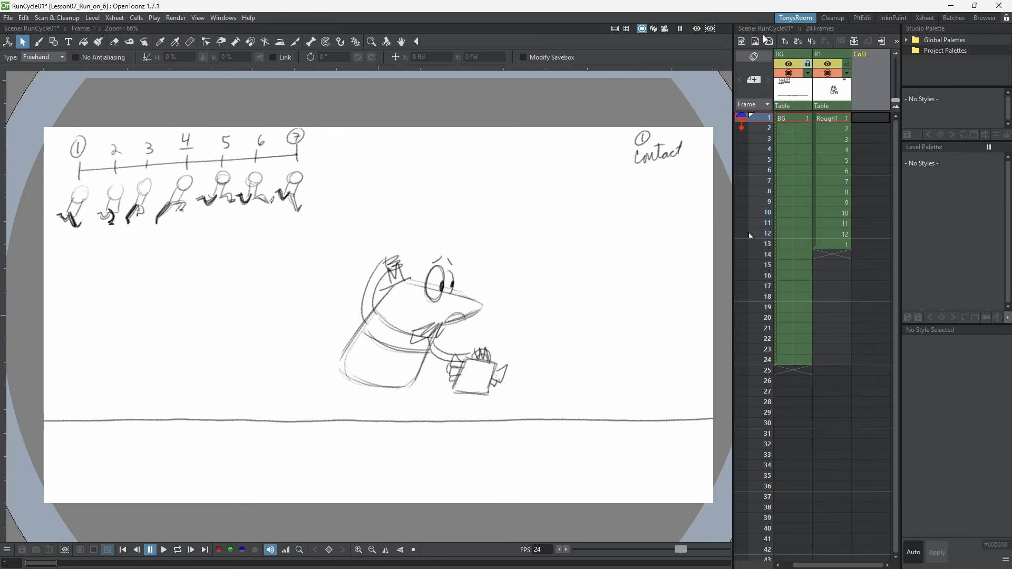
click(743, 44)
text(l)
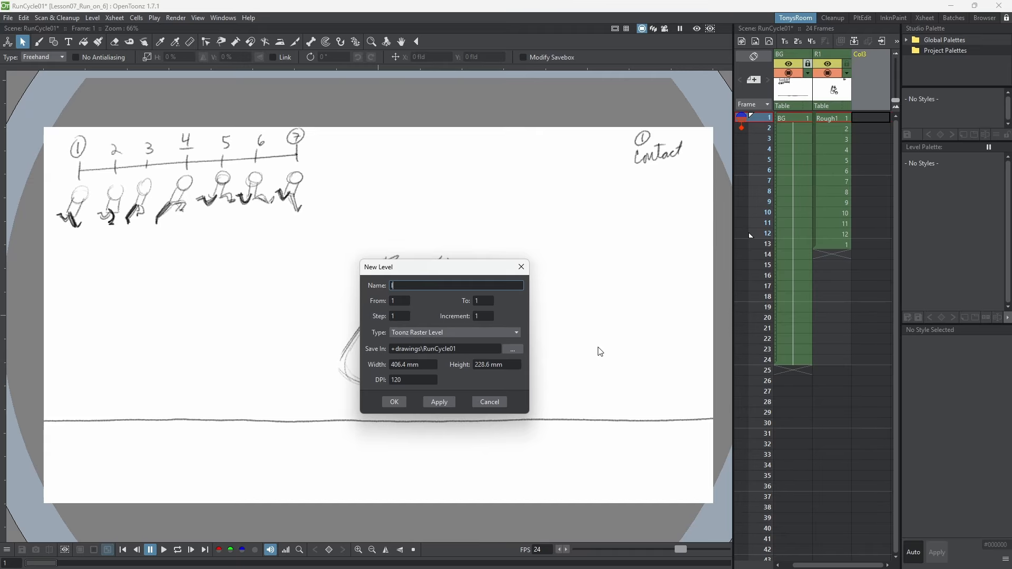
text(egs)
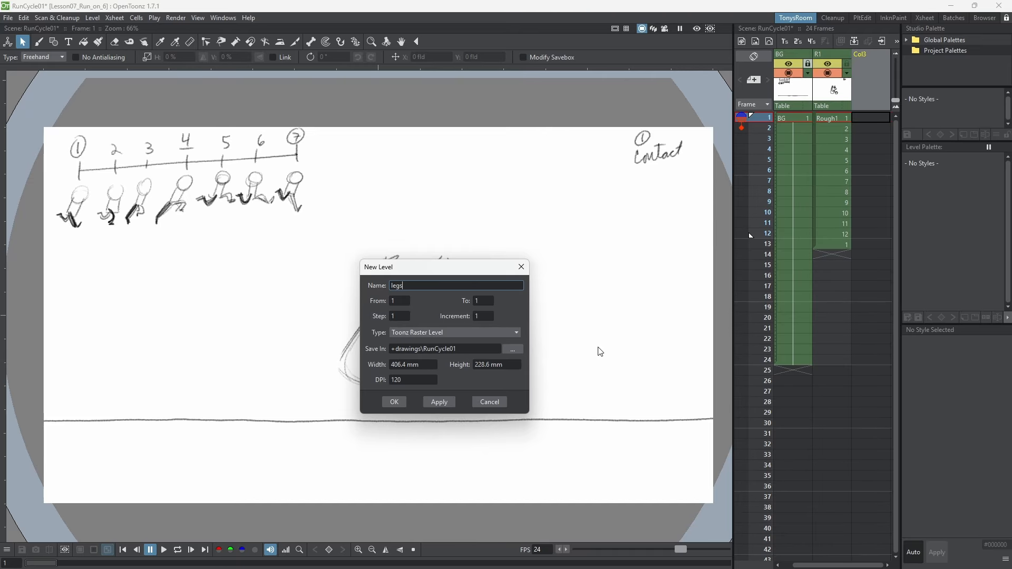
click(394, 402)
Step: Rename the legs palette's color_2 style as "pencil" and assign it the same pencil raster brush as the rough level
click(944, 237)
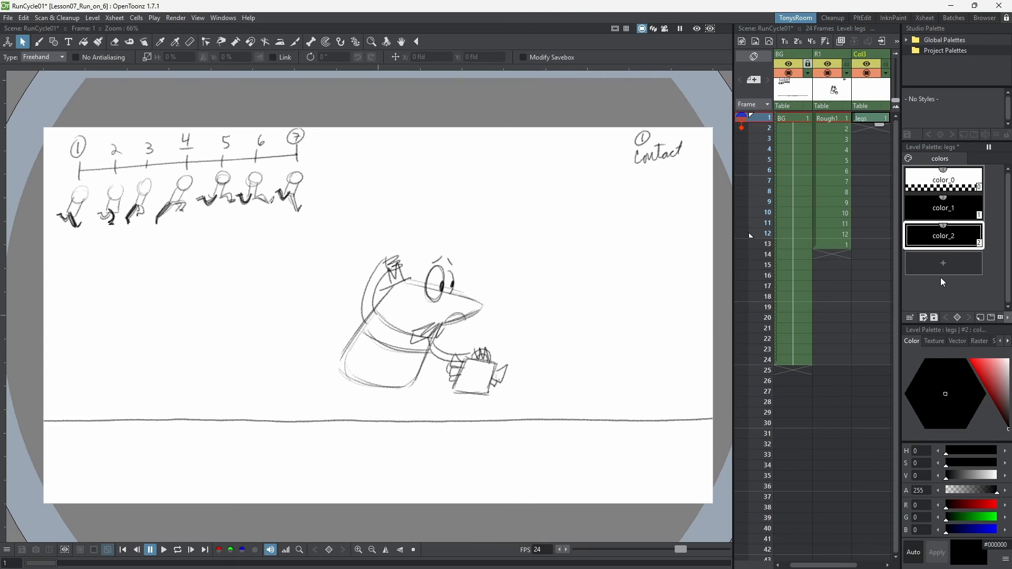
double_click(951, 236)
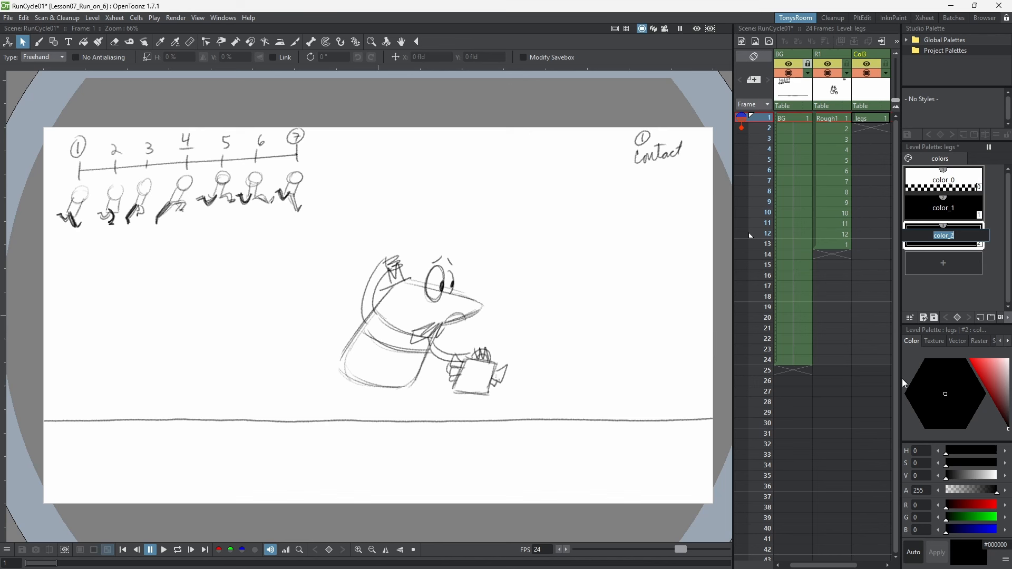
text(pencil)
key(Return)
click(979, 341)
click(969, 420)
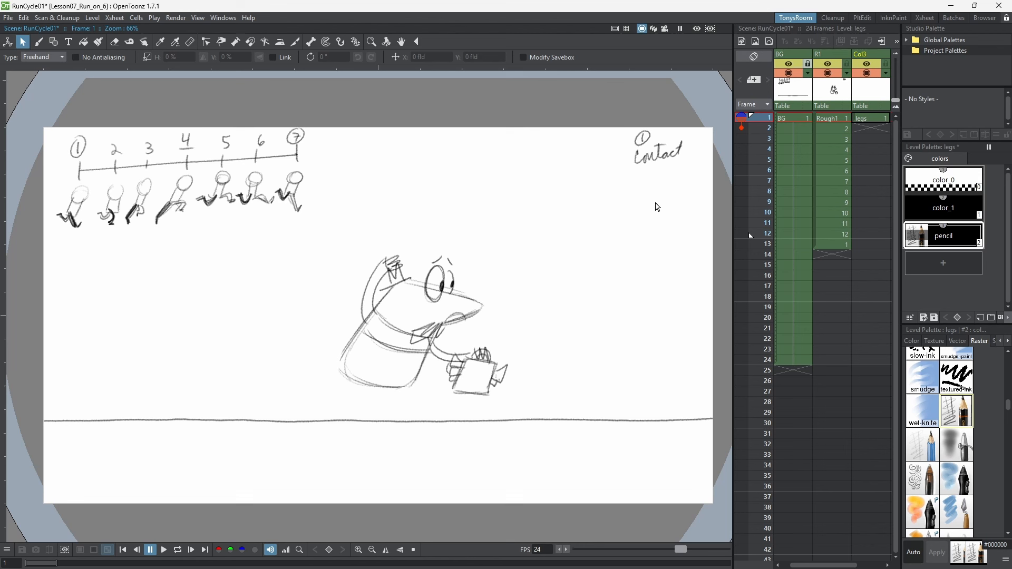
Step: Lock the rough body column and sketch both legs of the down pose on frame 2 of the legs level
click(876, 118)
click(846, 63)
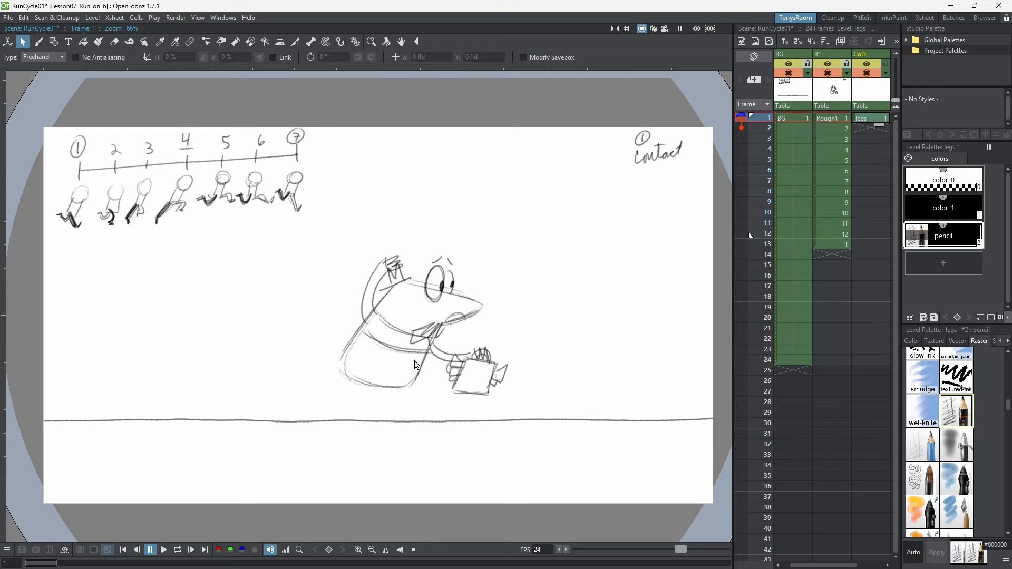
key(Down)
key(b)
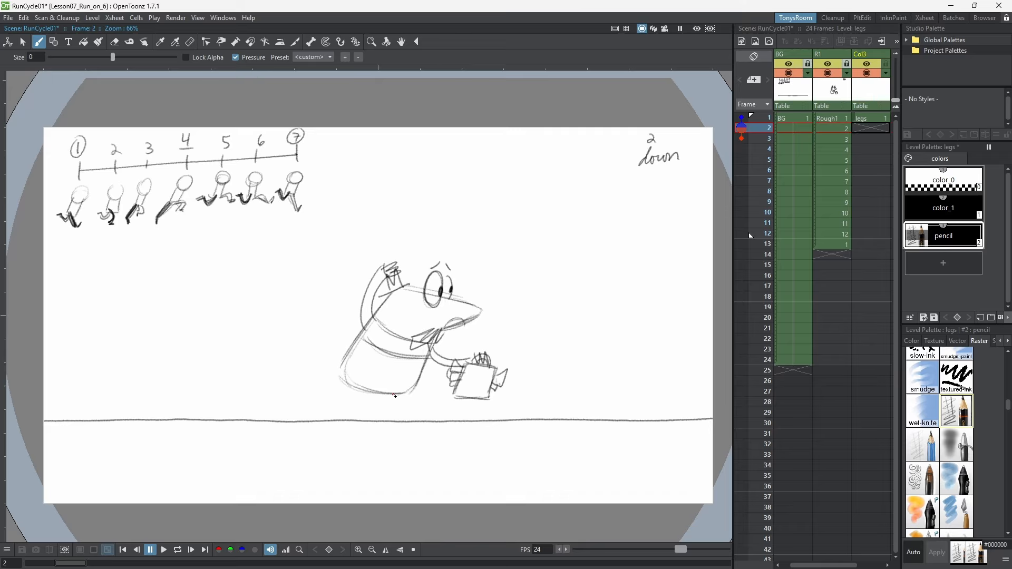
drag(401, 395, 391, 394)
mouse_move(402, 388)
mouse_down()
mouse_move(414, 416)
mouse_move(421, 404)
mouse_up()
mouse_move(423, 407)
mouse_down()
mouse_move(421, 384)
mouse_move(431, 407)
mouse_move(418, 409)
mouse_move(420, 421)
mouse_move(424, 396)
mouse_move(403, 404)
mouse_up()
mouse_move(333, 383)
mouse_down()
mouse_move(357, 392)
mouse_move(312, 397)
mouse_move(349, 395)
mouse_up()
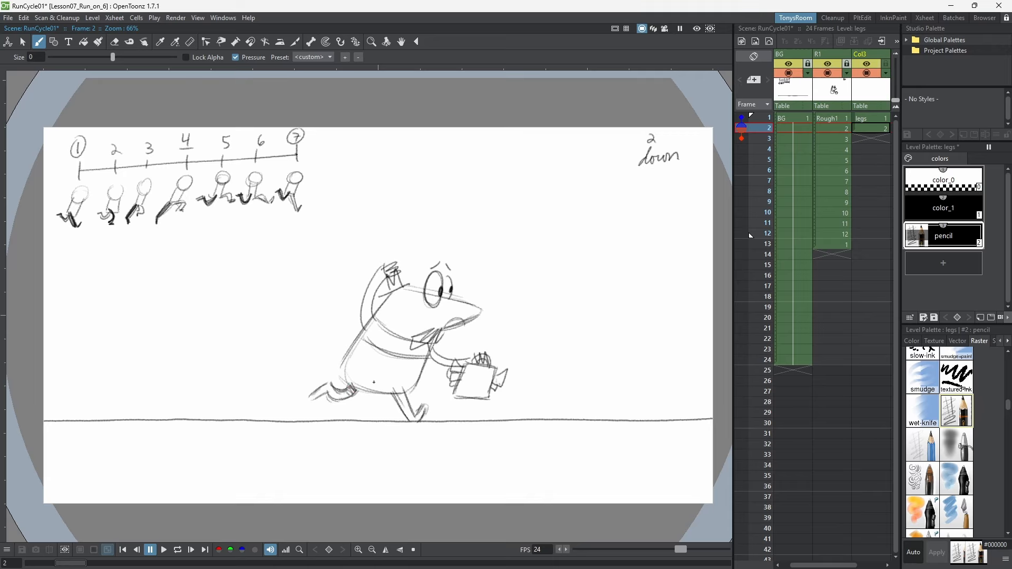
Step: Flip between frames 1, 2 and 3 to compare the new leg sketch with the neighbouring body poses
key(Up)
key(Down)
key(Down)
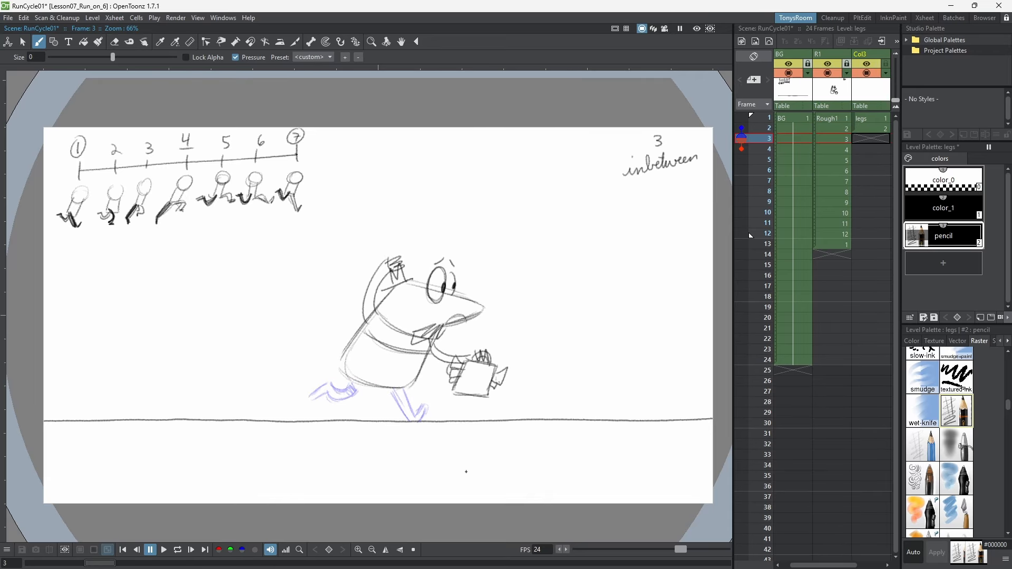
key(Up)
key(Up)
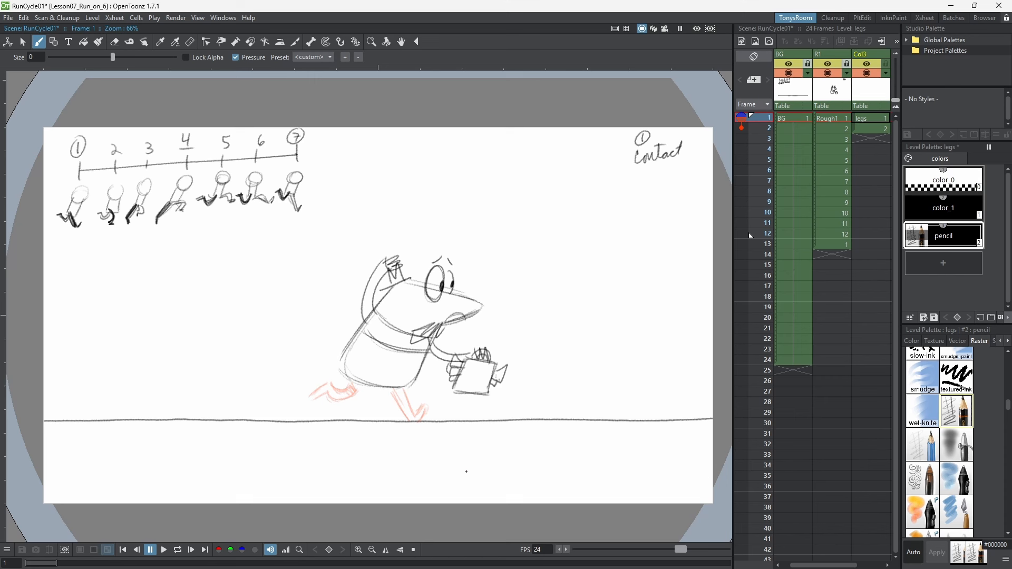
Step: Cut both legs from frame 2 of the legs level and paste them into frame 1 for the contact pose
key(Down)
key(s)
drag(311, 451, 316, 454)
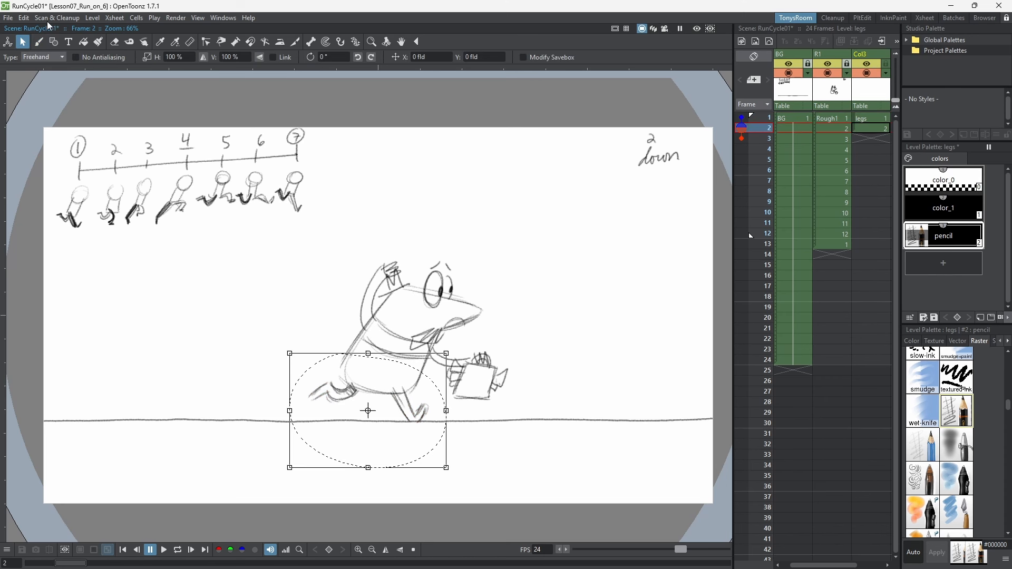
click(24, 17)
click(49, 56)
key(Up)
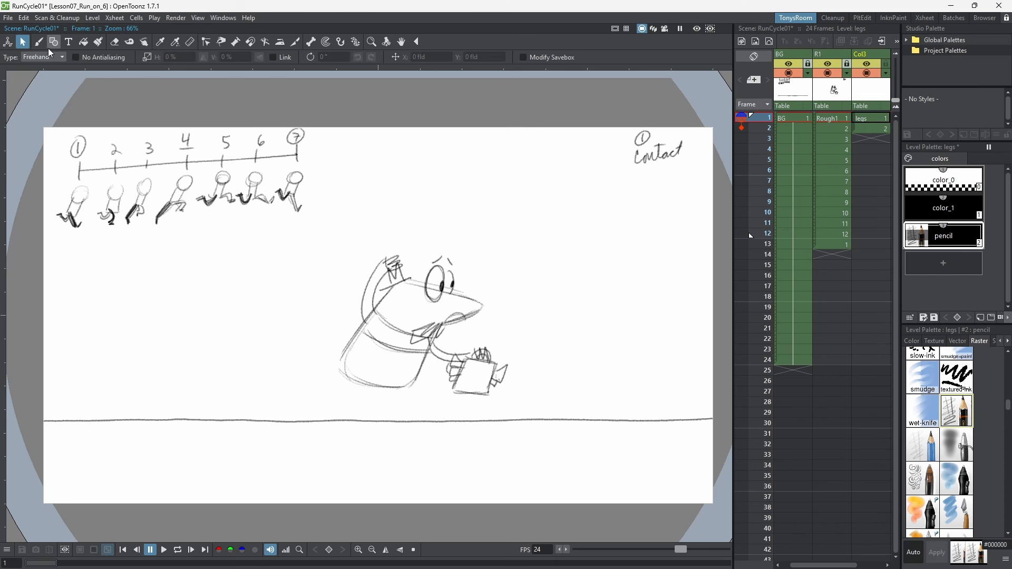
click(24, 17)
click(49, 74)
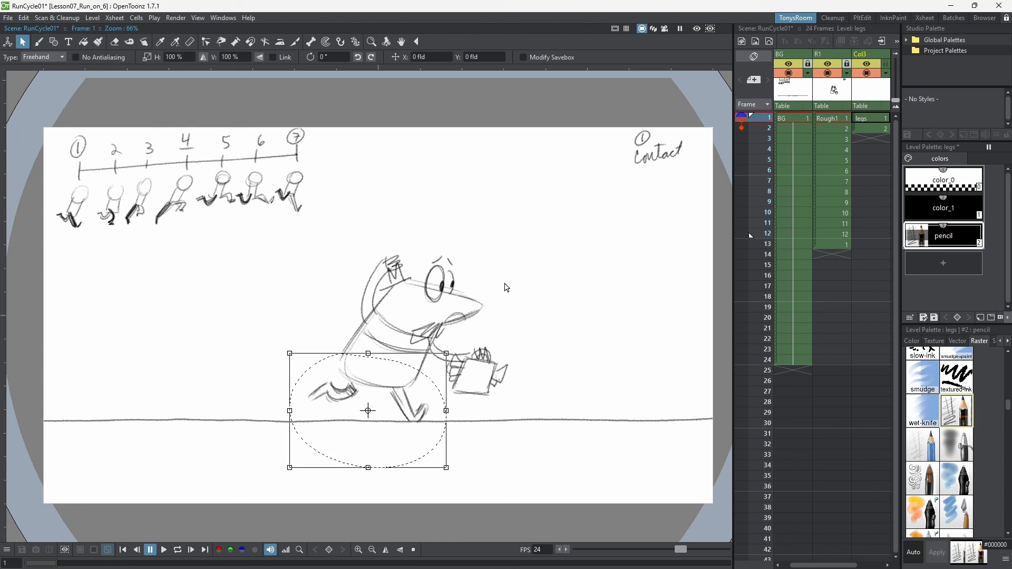
click(507, 288)
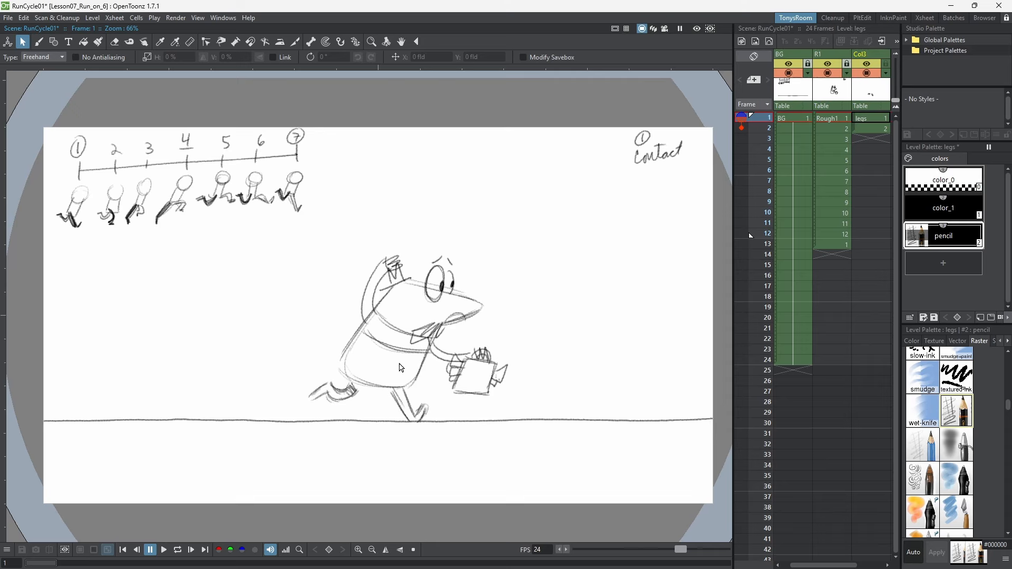
Step: Move the rear leg on frame 1 slightly up and back, and extend the front leg's lines to meet the body
drag(343, 374, 345, 371)
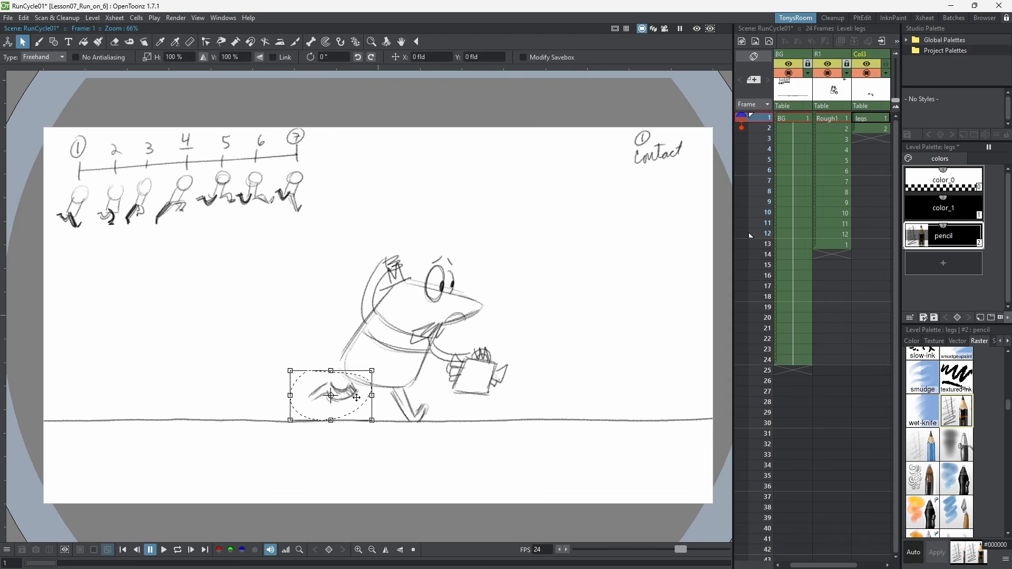
click(424, 400)
key(b)
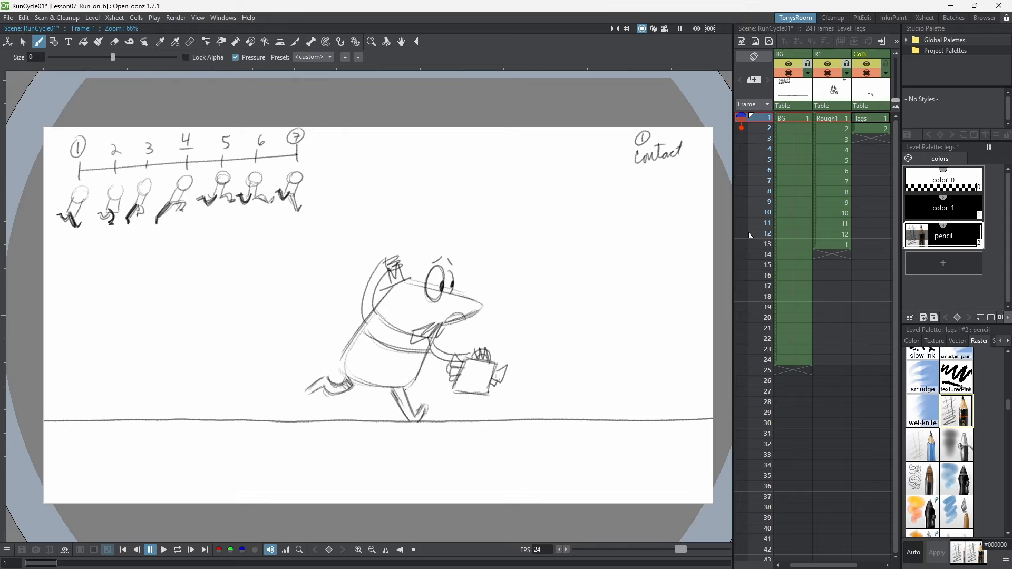
drag(391, 387, 401, 406)
mouse_move(403, 384)
mouse_down()
mouse_move(410, 405)
mouse_move(396, 398)
mouse_up()
key(period)
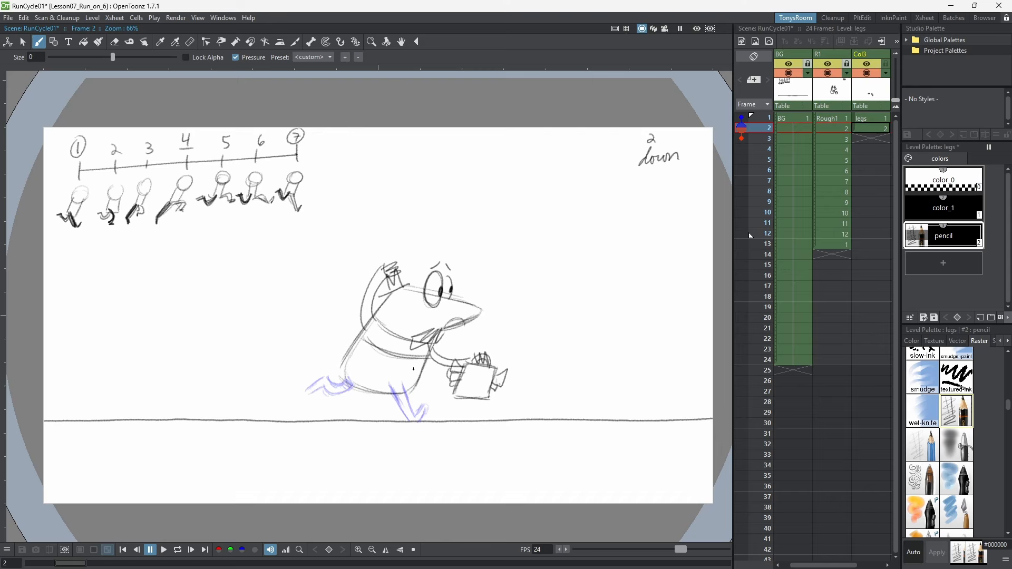
key(comma)
key(period)
key(comma)
key(period)
key(comma)
key(period)
mouse_move(389, 385)
mouse_down()
mouse_move(391, 410)
mouse_move(383, 392)
mouse_move(379, 406)
mouse_move(388, 400)
mouse_move(400, 414)
mouse_move(412, 395)
mouse_move(398, 421)
mouse_move(411, 417)
mouse_move(398, 415)
mouse_move(410, 420)
mouse_move(388, 419)
mouse_move(407, 421)
mouse_move(411, 399)
mouse_move(393, 392)
mouse_move(386, 416)
mouse_move(389, 393)
mouse_move(386, 415)
mouse_move(413, 407)
mouse_up()
key(ctrl+z)
key(ctrl+z)
key(ctrl+z)
key(ctrl+z)
Step: Sketch the bent planted front leg and the folded rear leg of the down pose on frame 2
drag(410, 395, 408, 411)
key(.)
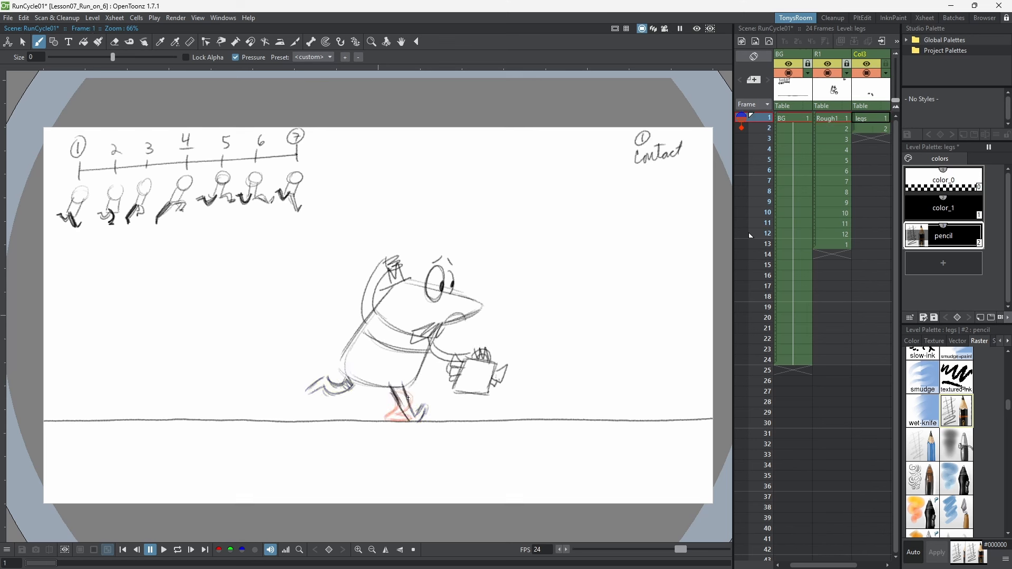
key(.)
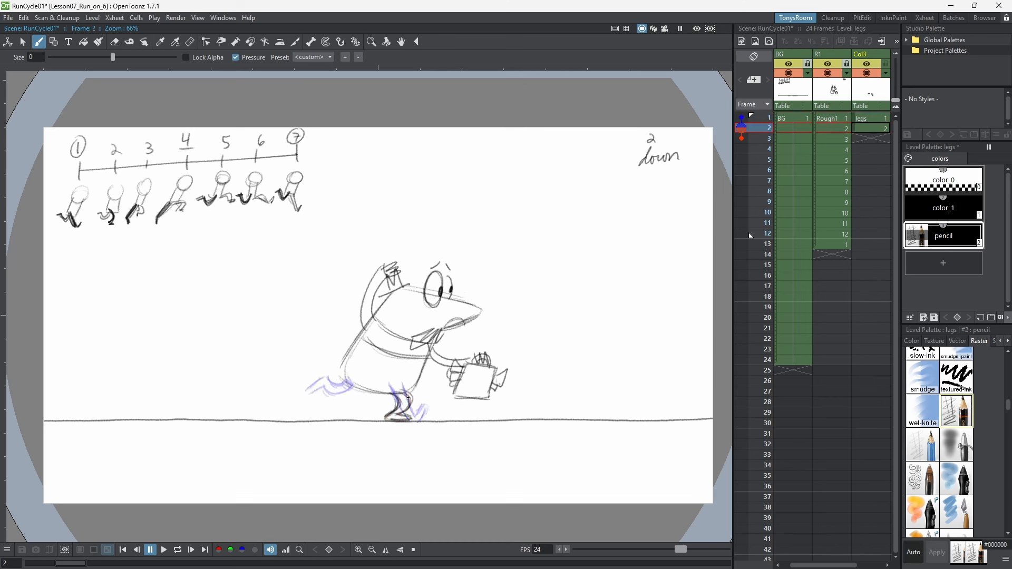
mouse_move(345, 395)
mouse_down()
mouse_move(373, 390)
mouse_move(364, 400)
mouse_move(347, 392)
mouse_move(364, 386)
mouse_move(336, 410)
mouse_up()
drag(335, 413, 350, 406)
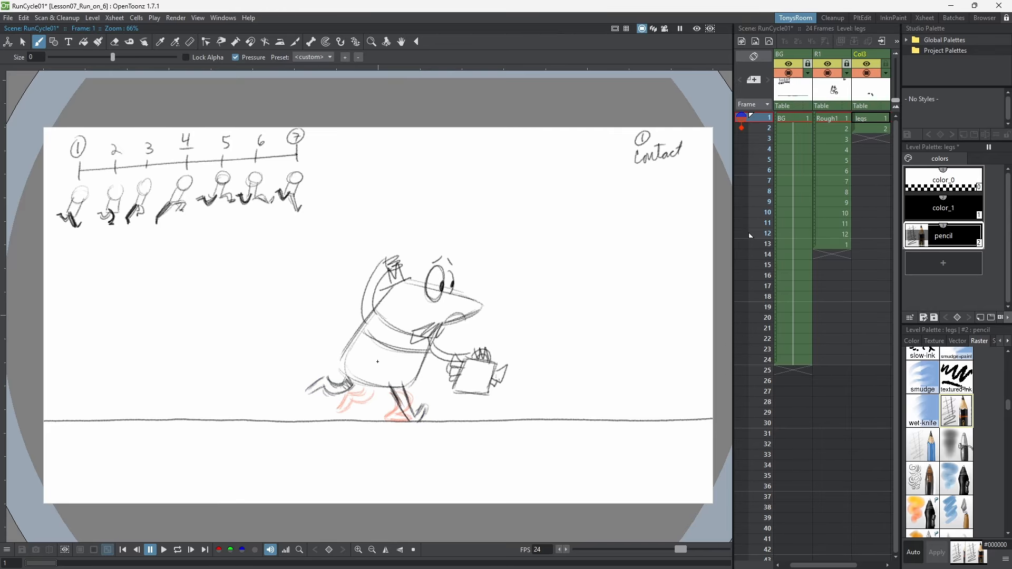
Step: Extend the hold of the frame 2 leg drawing through frame 4 in the legs column
key(.)
key(.)
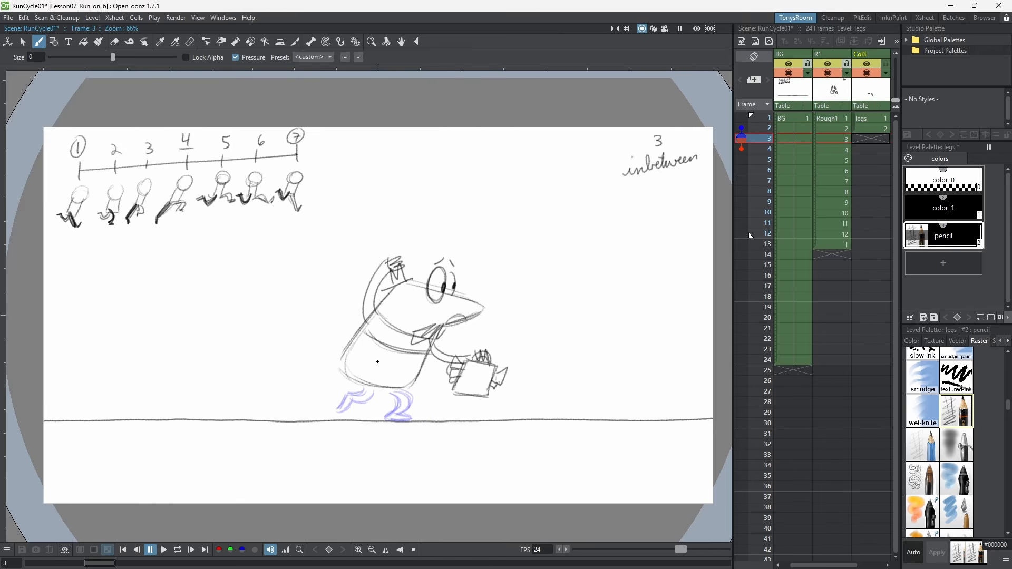
key(.)
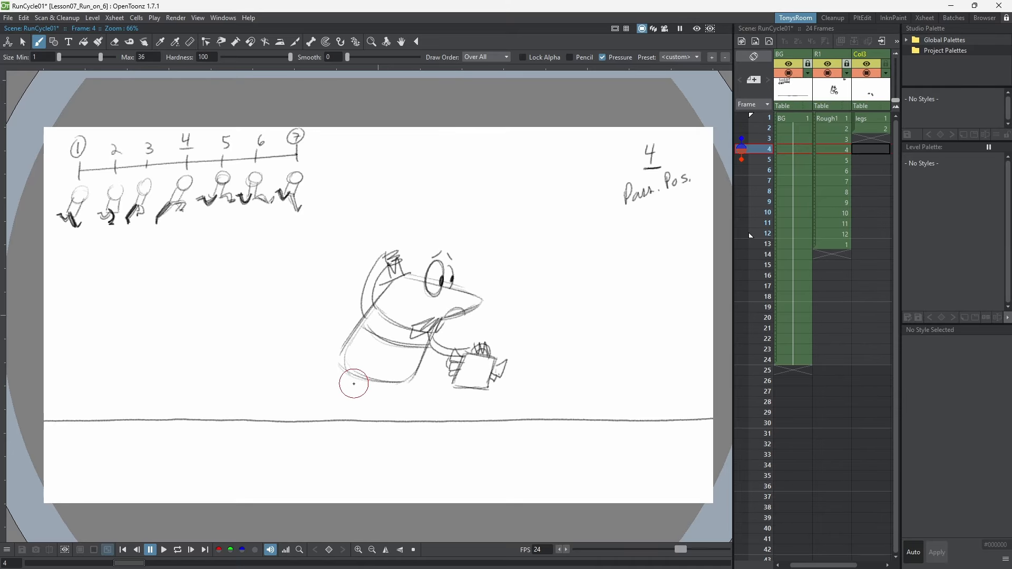
click(879, 126)
drag(878, 135, 879, 141)
key(.)
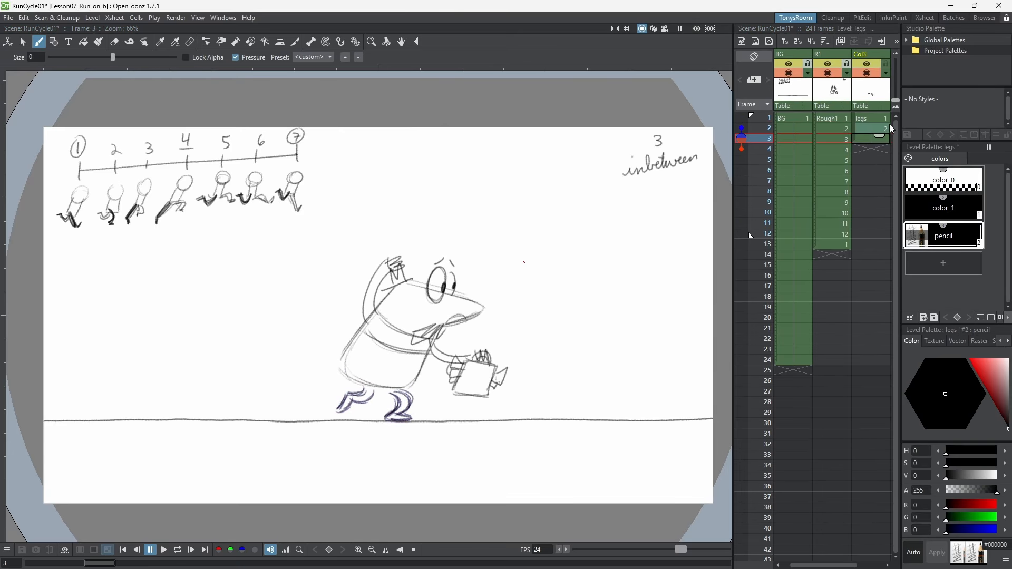
key(.)
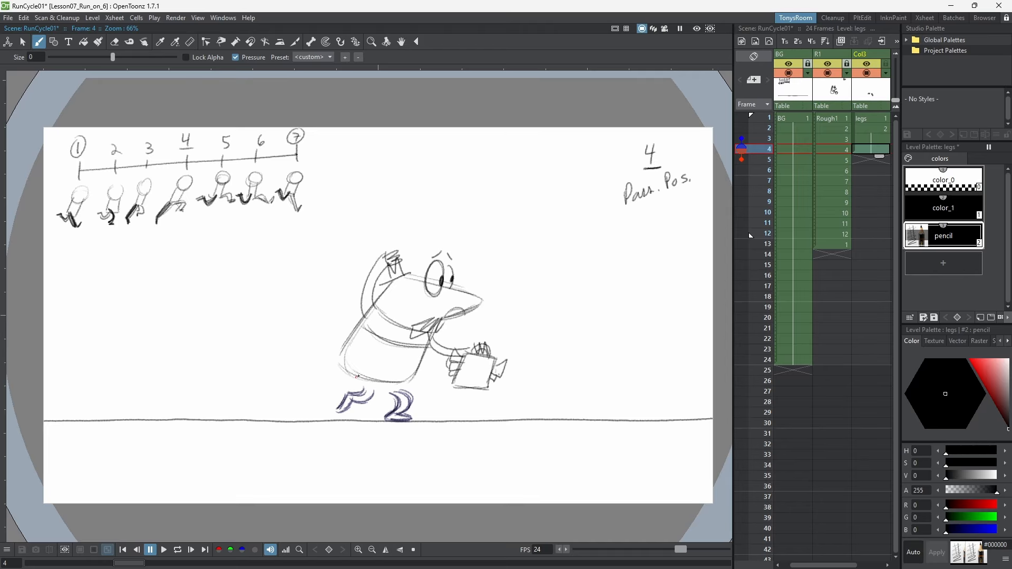
Step: Sketch the rear leg stretched back to the ground line for the passing position on frame 4
mouse_move(358, 378)
mouse_down()
mouse_move(327, 409)
mouse_move(329, 421)
mouse_up()
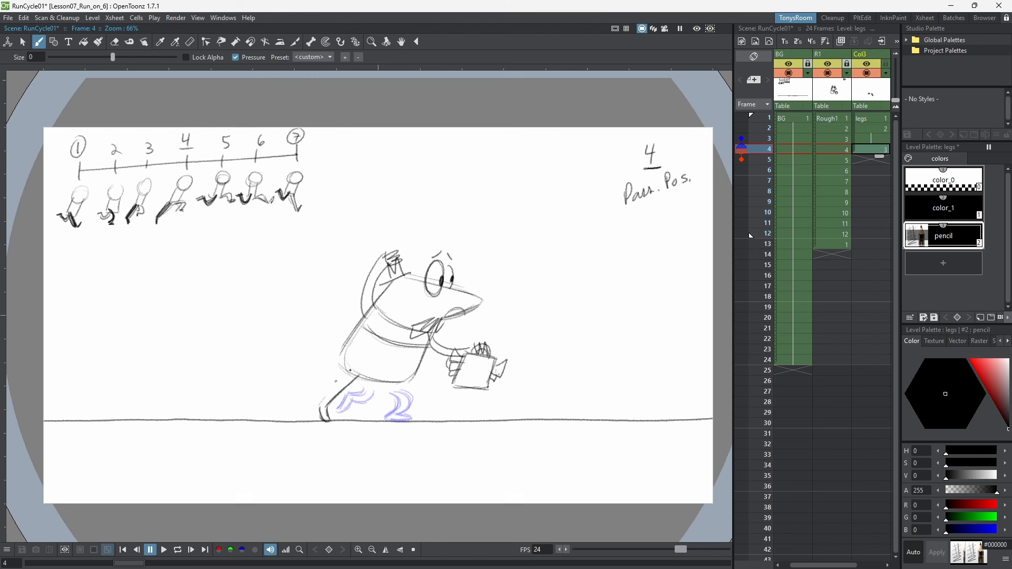
mouse_move(350, 370)
mouse_down()
mouse_move(326, 395)
mouse_move(319, 414)
mouse_move(328, 416)
mouse_up()
key(Up)
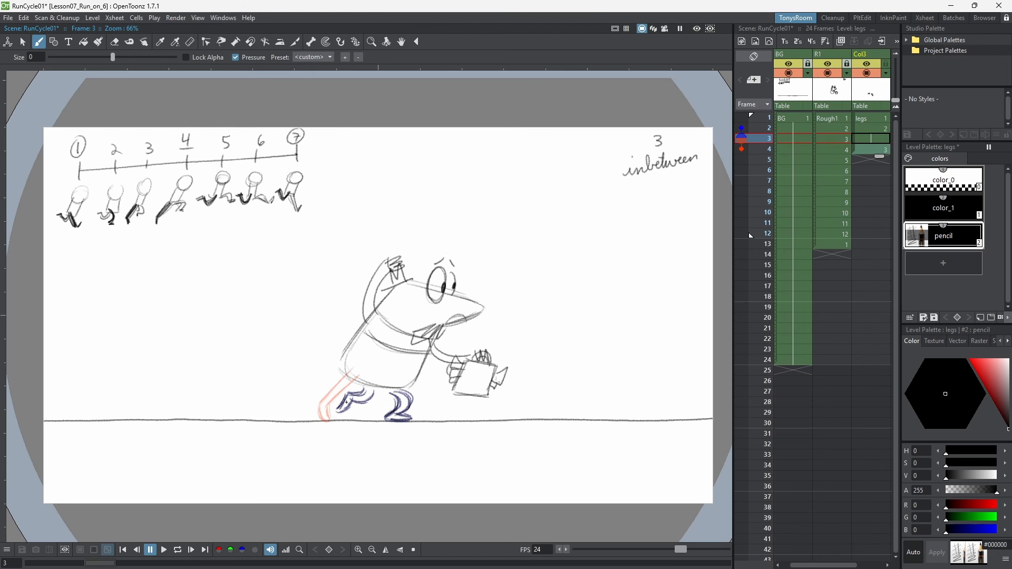
key(Down)
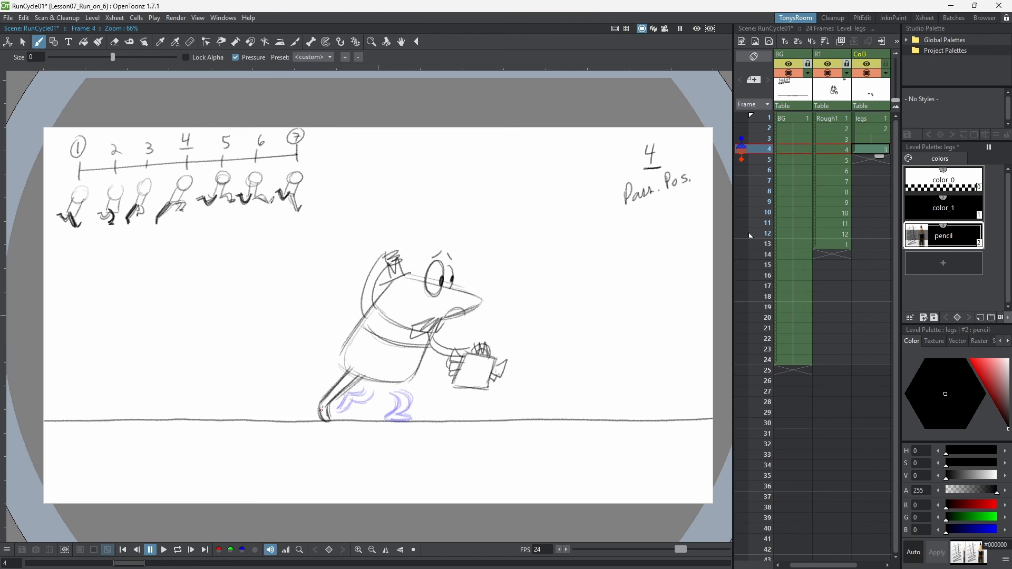
drag(357, 382, 333, 401)
key(Up)
key(Down)
key(e)
key(ctrl+z)
key(b)
Step: Sketch the bent supporting leg of the inbetween pose on frame 3, with its foot on the ground line
key(Up)
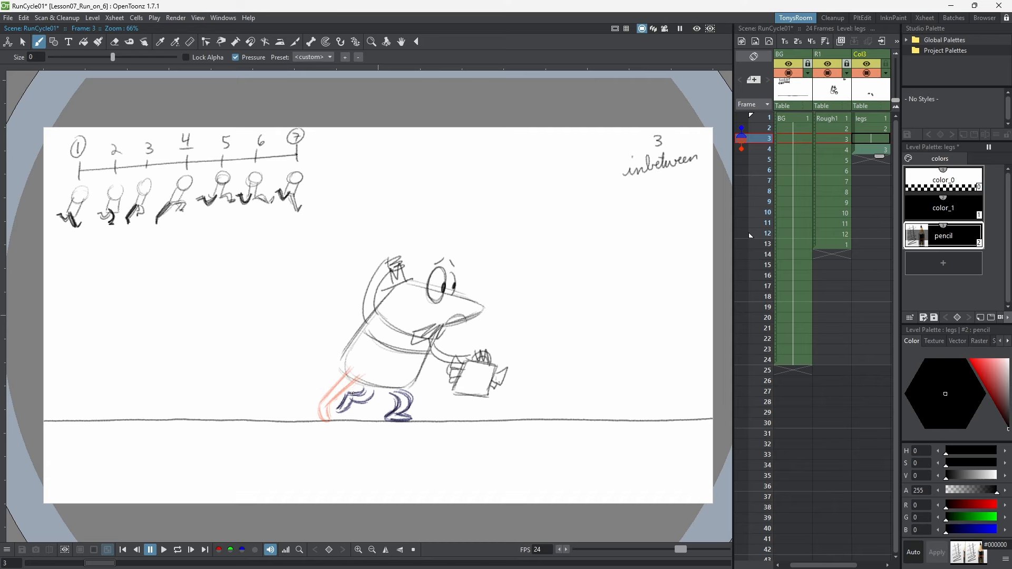
key(Up)
key(Down)
mouse_move(367, 379)
mouse_down()
mouse_move(366, 410)
mouse_move(376, 401)
mouse_move(359, 408)
mouse_move(377, 420)
mouse_move(354, 413)
mouse_move(366, 403)
mouse_move(353, 414)
mouse_up()
drag(372, 381, 375, 406)
key(.)
key(.)
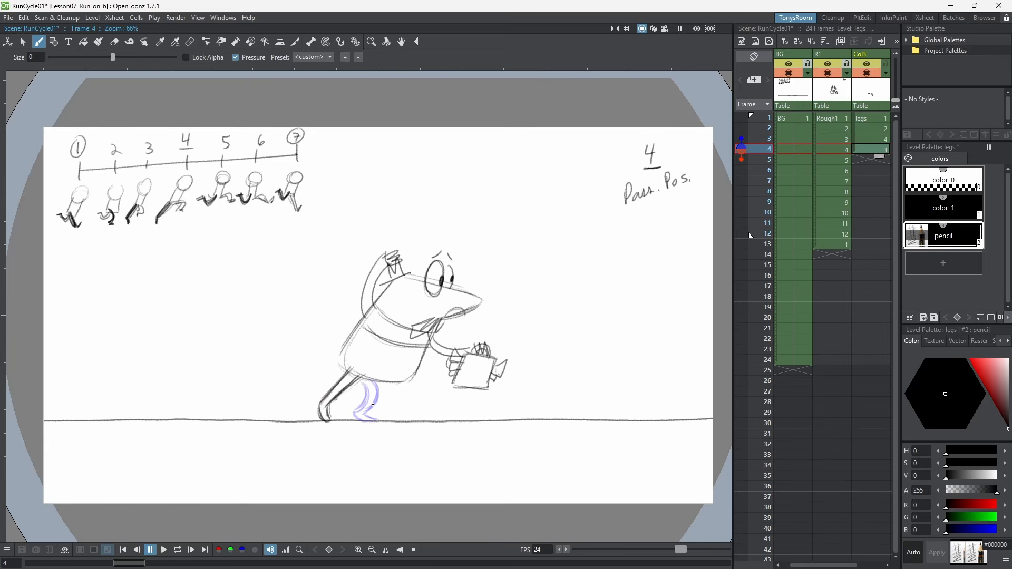
key(.)
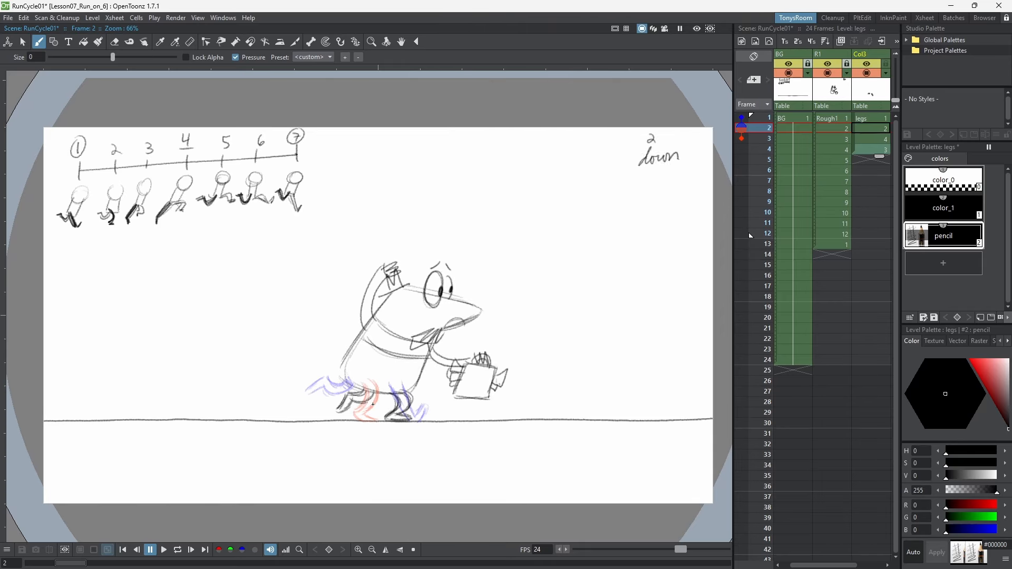
key(.)
drag(369, 378, 363, 397)
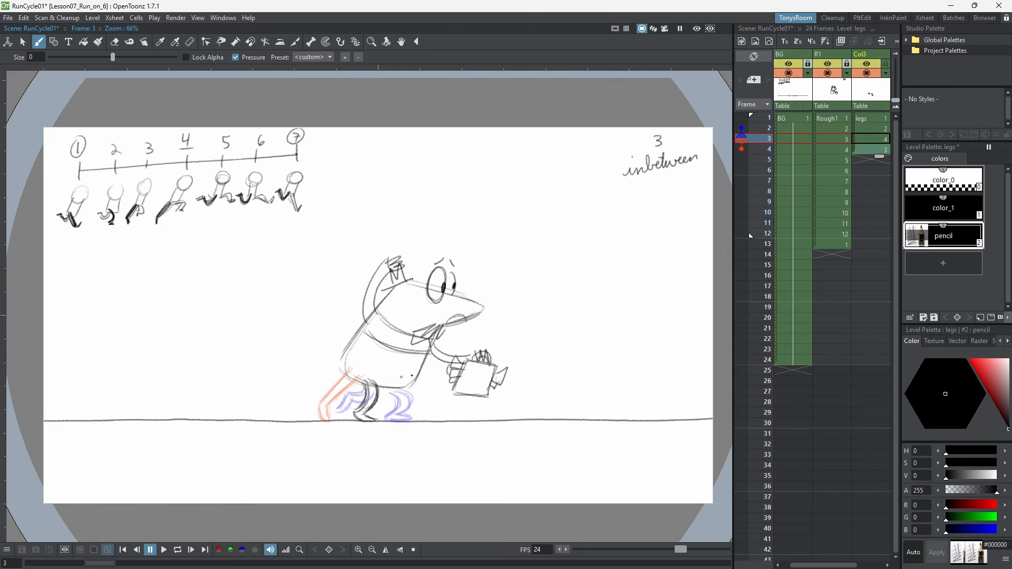
Step: Sketch the bent leg swinging forward under the body on frames 3 and 4 of the legs level
key(.)
mouse_move(378, 412)
mouse_down()
mouse_move(390, 404)
mouse_move(392, 413)
mouse_move(398, 396)
mouse_move(384, 398)
mouse_up()
key(.)
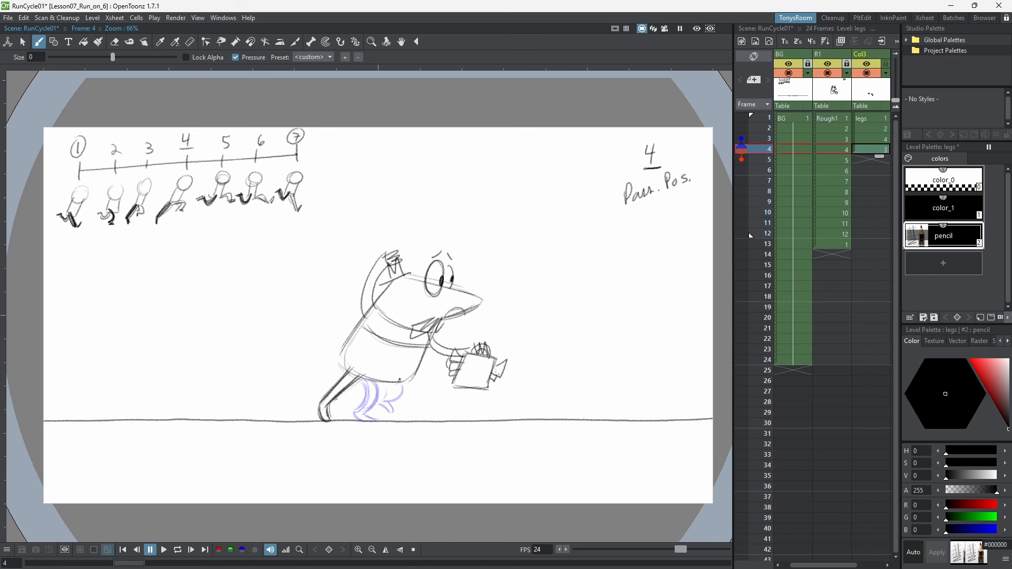
mouse_move(406, 401)
mouse_down()
mouse_move(425, 393)
mouse_move(411, 392)
mouse_up()
mouse_move(409, 400)
mouse_down()
mouse_move(426, 385)
mouse_move(410, 375)
mouse_move(424, 397)
mouse_move(396, 384)
mouse_move(415, 383)
mouse_move(415, 372)
mouse_move(413, 387)
mouse_move(405, 380)
mouse_move(437, 363)
mouse_move(365, 396)
mouse_up()
Step: Sketch the raised front leg and the lifted trailing leg of the feet-highest pose on frame 5
key(comma)
key(period)
key(period)
key(period)
key(period)
key(comma)
key(period)
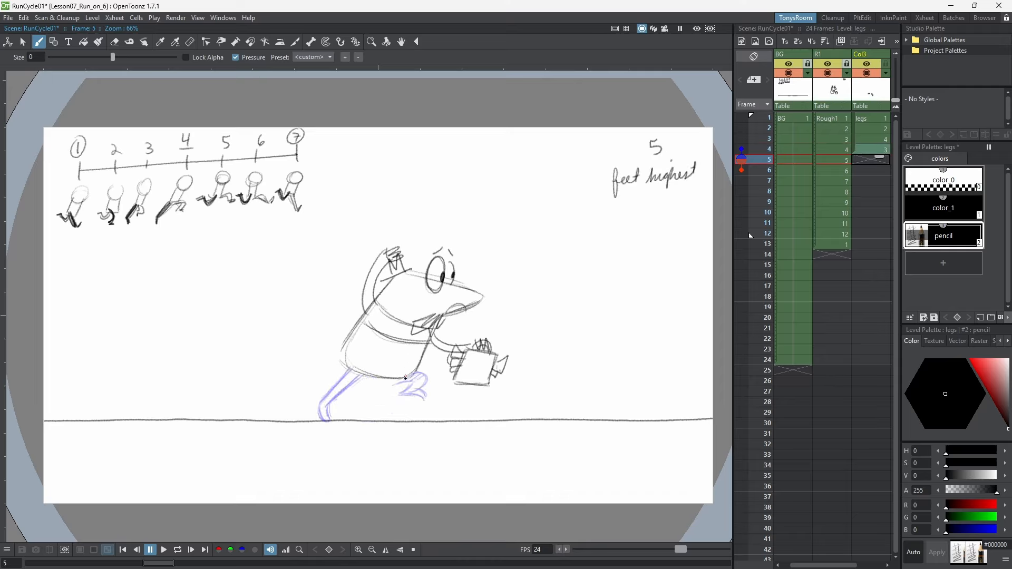
mouse_move(445, 372)
mouse_down()
mouse_move(429, 391)
mouse_move(438, 373)
mouse_move(421, 368)
mouse_move(424, 377)
mouse_move(407, 382)
mouse_move(427, 390)
mouse_move(431, 370)
mouse_up()
mouse_move(340, 366)
mouse_down()
mouse_move(302, 372)
mouse_move(325, 357)
mouse_move(322, 374)
mouse_move(311, 364)
mouse_move(302, 371)
mouse_move(358, 360)
mouse_move(343, 367)
mouse_move(357, 370)
mouse_move(302, 372)
mouse_up()
Step: Extend the hold of the frame 5 leg drawing through frames 6 and 7 in the legs column
key(.)
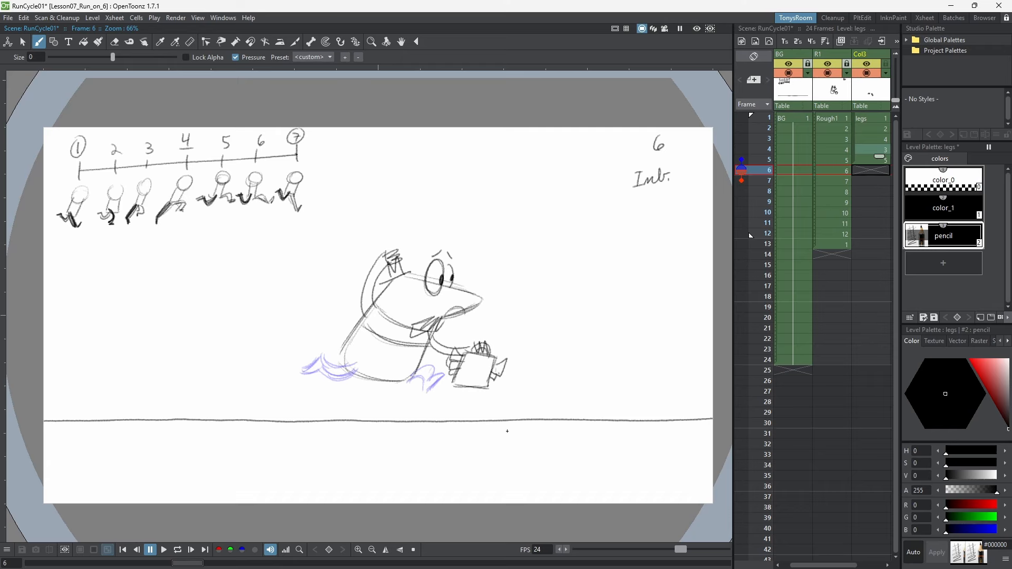
key(comma)
key(period)
key(period)
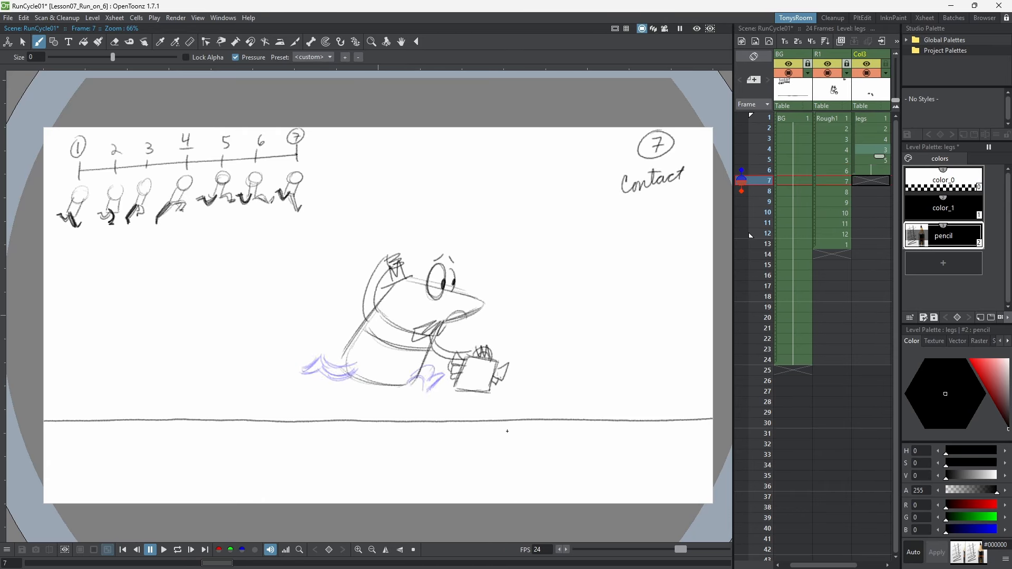
key(comma)
key(apostrophe)
key(period)
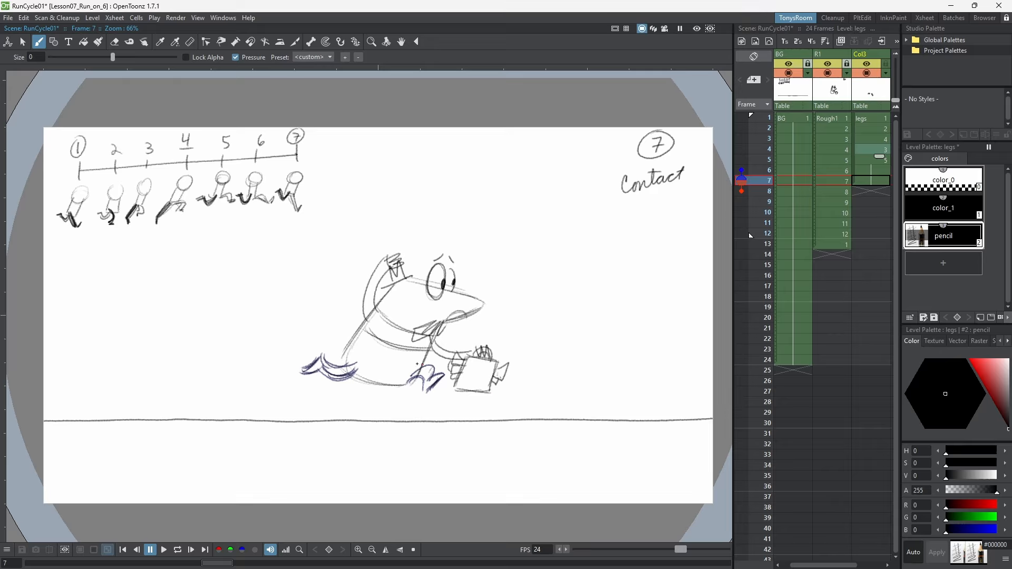
Step: Sketch the front leg reaching down to the ground line for the contact pose on frame 7
key(comma)
key(comma)
key(comma)
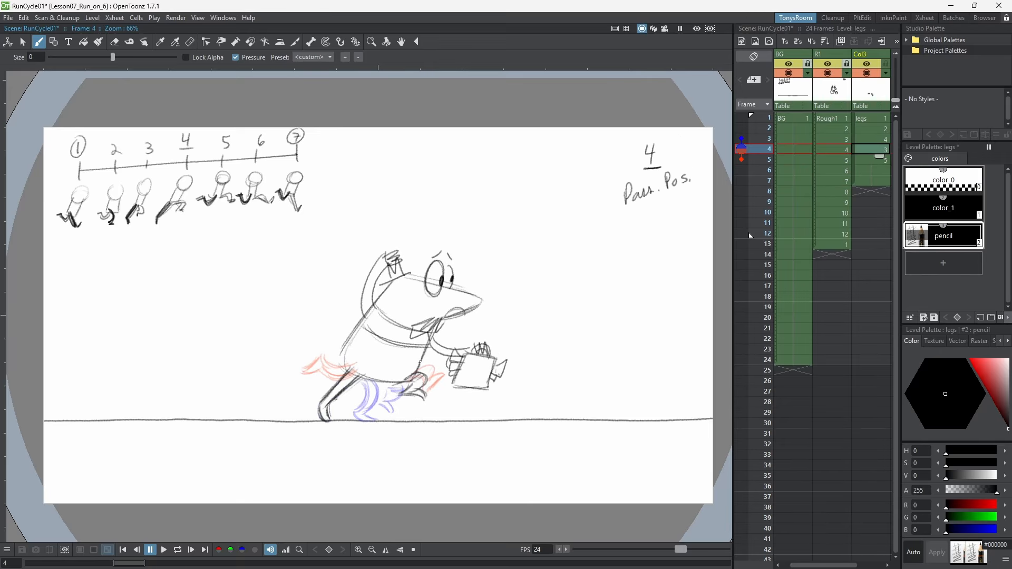
key(period)
key(period)
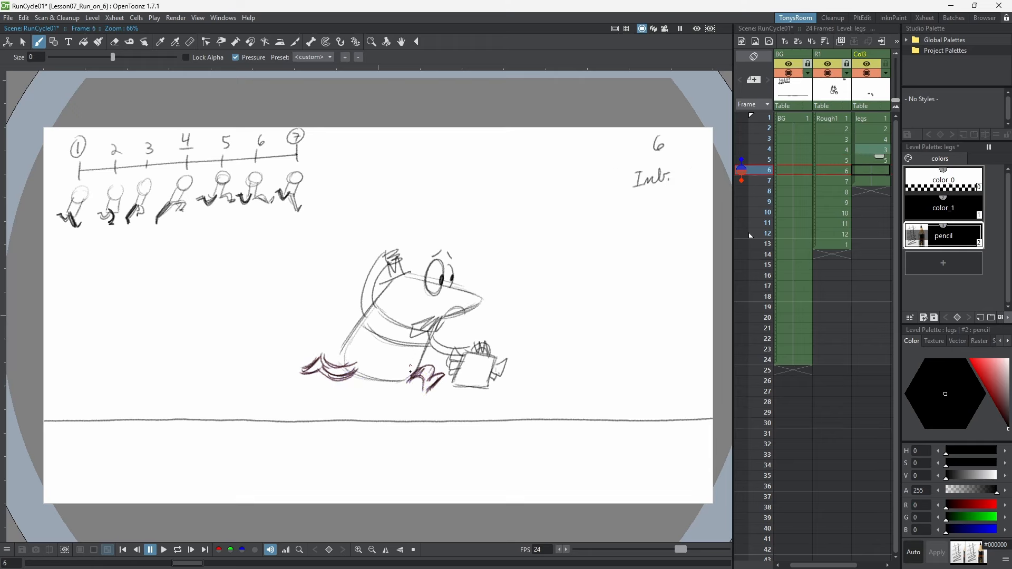
key(period)
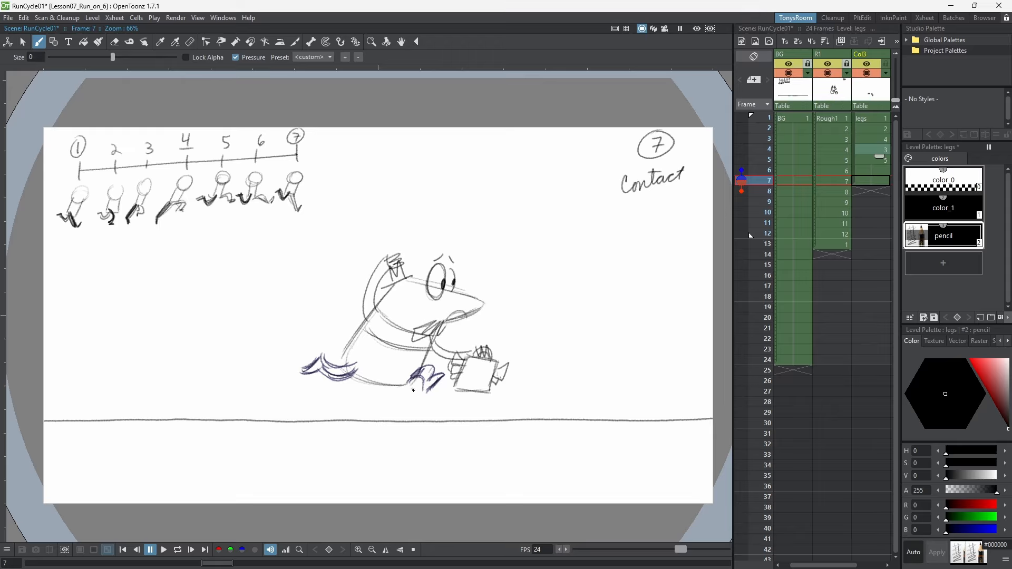
drag(405, 386, 420, 420)
mouse_move(416, 379)
mouse_down()
mouse_move(424, 415)
mouse_move(437, 397)
mouse_move(426, 415)
mouse_move(408, 392)
mouse_move(413, 402)
mouse_up()
key(comma)
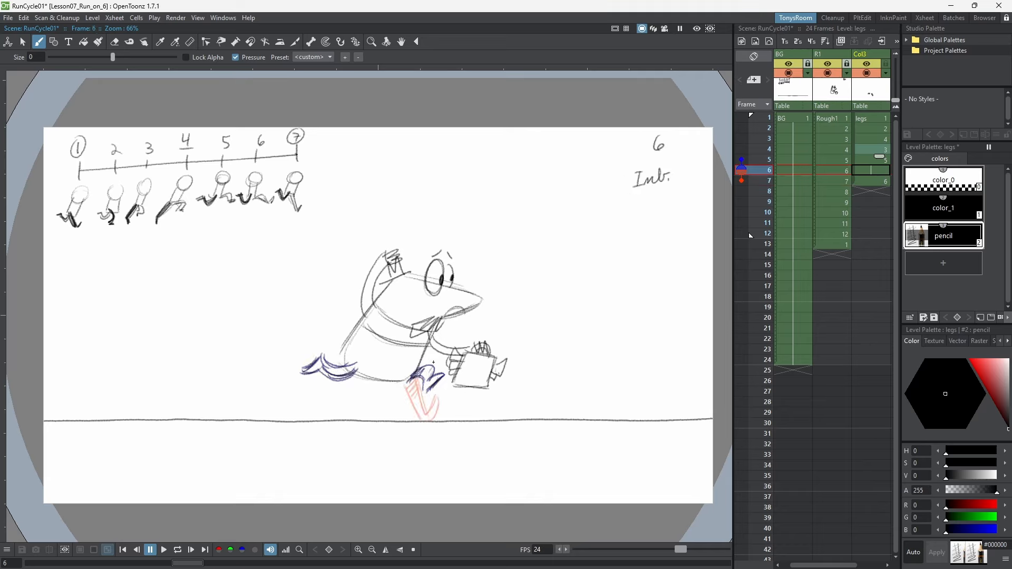
key(period)
key(comma)
key(period)
key(comma)
key(comma)
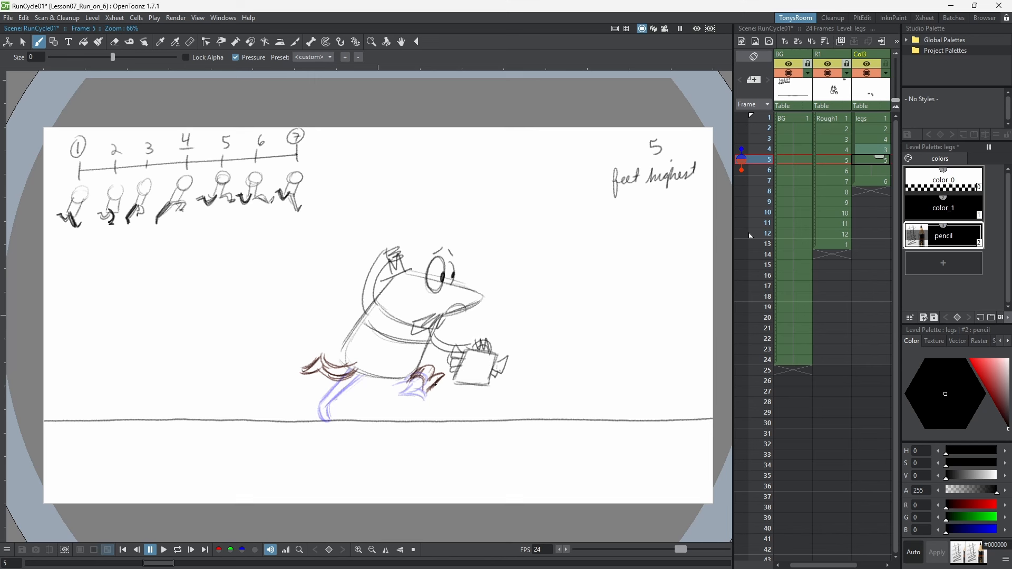
Step: Sketch the trailing rear leg of the inbetween pose on frame 6, slightly lower than in frame 5
key(period)
mouse_move(328, 377)
mouse_down()
mouse_move(349, 376)
mouse_move(327, 375)
mouse_move(349, 366)
mouse_move(328, 390)
mouse_move(332, 382)
mouse_move(311, 391)
mouse_move(358, 366)
mouse_move(349, 382)
mouse_move(330, 383)
mouse_move(361, 368)
mouse_up()
key(a)
key(b)
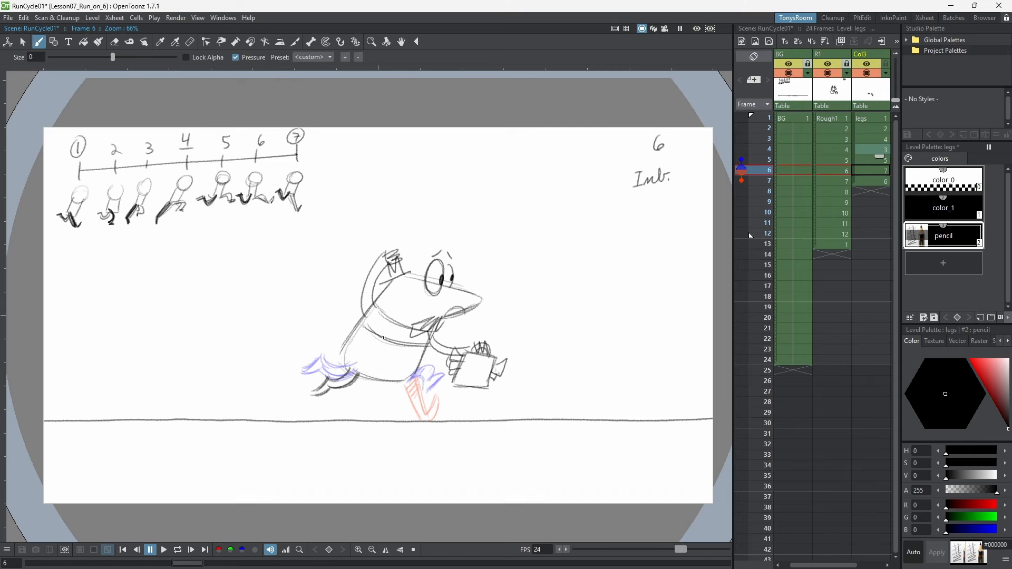
drag(360, 372, 349, 385)
drag(354, 363, 345, 373)
key(comma)
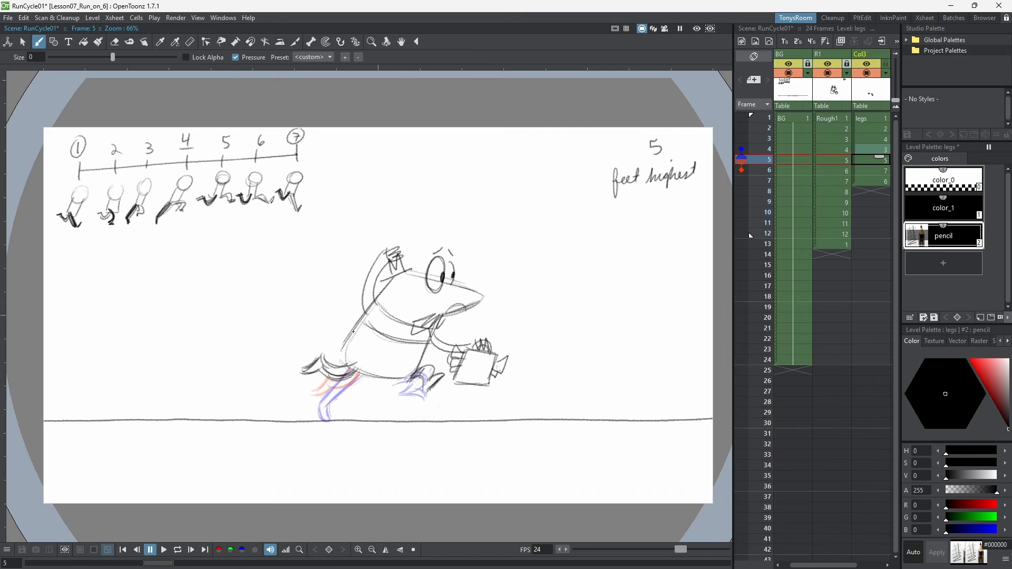
key(comma)
key(period)
key(period)
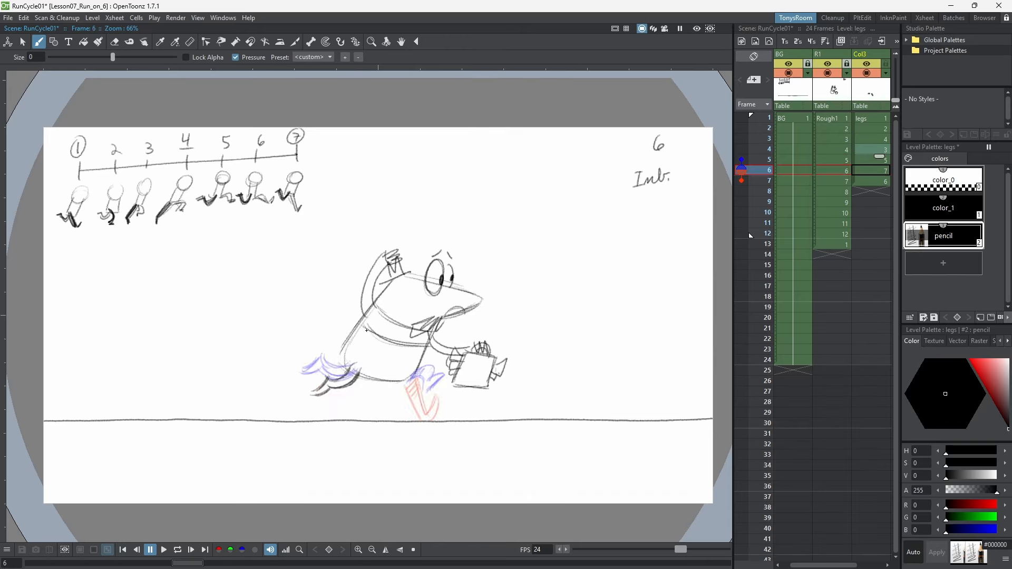
key(period)
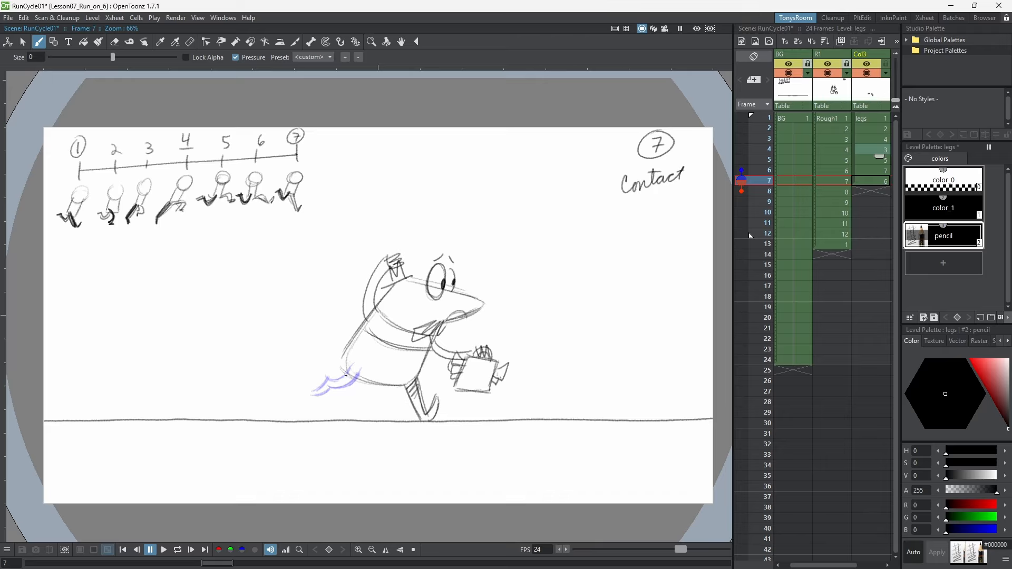
Step: Sketch the trailing rear leg of the contact pose on frame 7 and redraw the trailing leg of the frame 6 inbetween
mouse_move(352, 369)
mouse_down()
mouse_move(304, 382)
mouse_move(323, 377)
mouse_move(307, 383)
mouse_move(323, 389)
mouse_move(362, 376)
mouse_move(330, 388)
mouse_up()
key(comma)
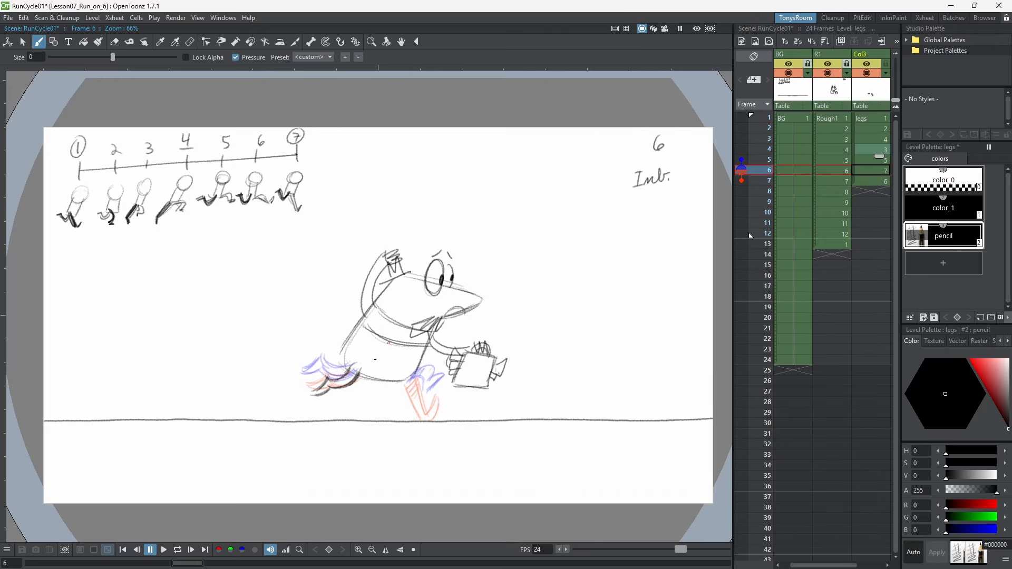
key(a)
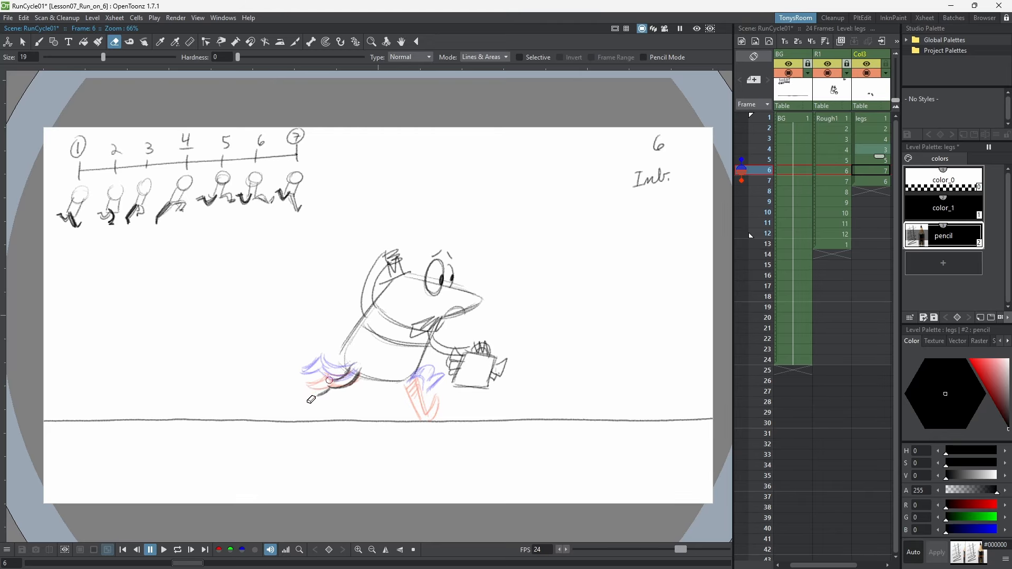
drag(328, 380, 372, 367)
key(b)
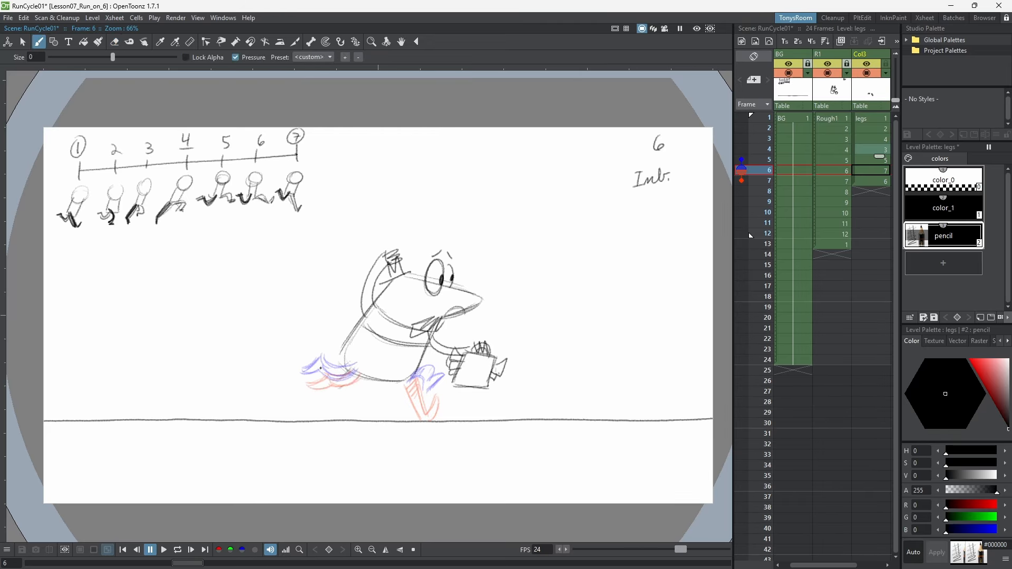
mouse_move(303, 370)
mouse_down()
mouse_move(350, 360)
mouse_move(345, 374)
mouse_move(327, 368)
mouse_move(359, 376)
mouse_move(323, 374)
mouse_move(359, 370)
mouse_move(340, 382)
mouse_move(360, 368)
mouse_move(328, 384)
mouse_move(308, 377)
mouse_move(326, 368)
mouse_move(307, 372)
mouse_move(361, 374)
mouse_up()
key(period)
key(comma)
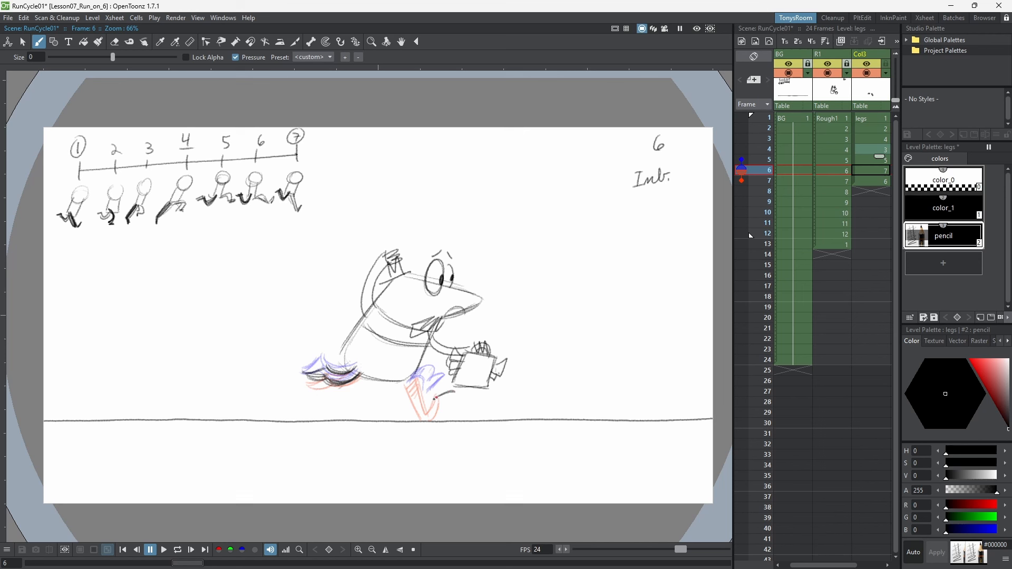
Step: Sketch the front leg of the frame 6 inbetween, with its foot angled midway between the frame 5 and frame 7 legs
mouse_move(407, 381)
mouse_down()
mouse_move(437, 387)
mouse_move(433, 380)
mouse_move(428, 398)
mouse_up()
key(.)
key(.)
key(e)
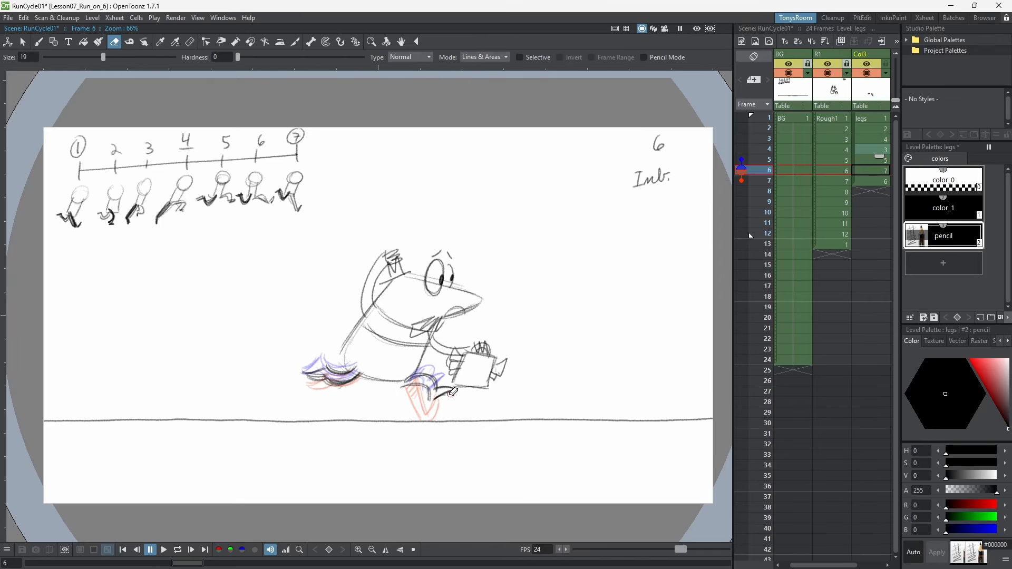
key(b)
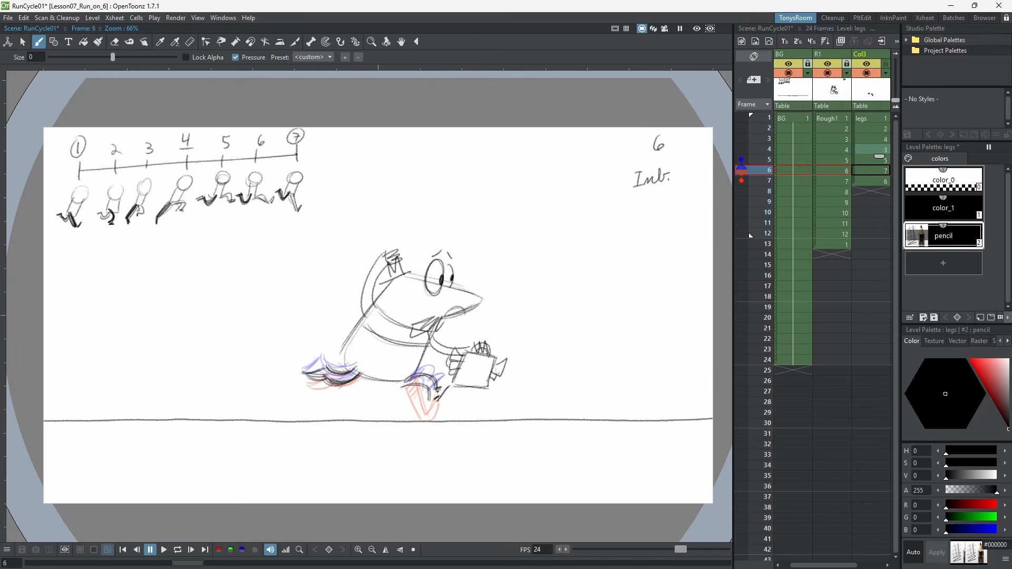
key(e)
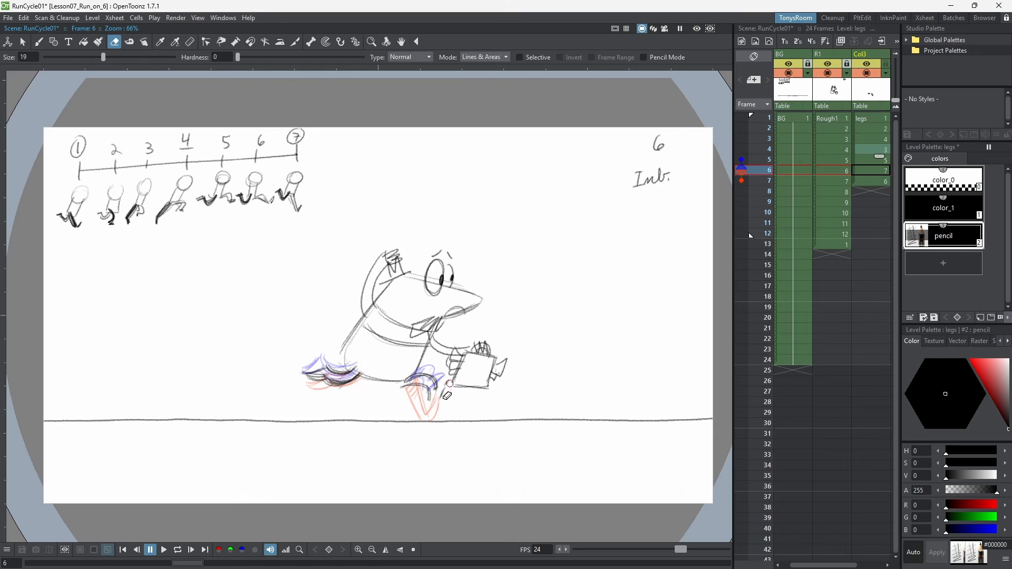
key(b)
drag(436, 400, 450, 378)
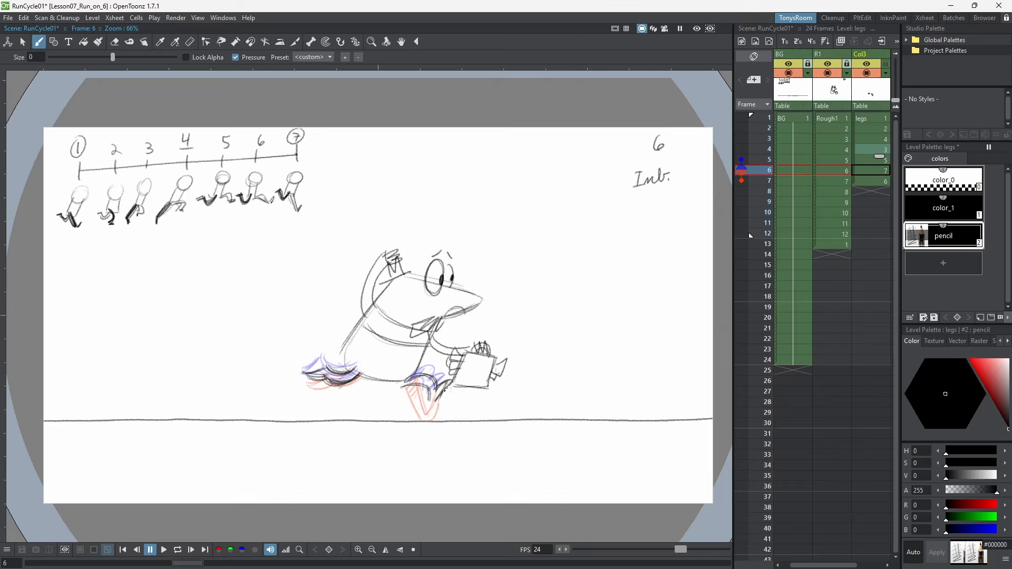
Step: Sketch the bent supporting leg planted on the ground line and the trailing bent leg of the down pose on frame 8
key(period)
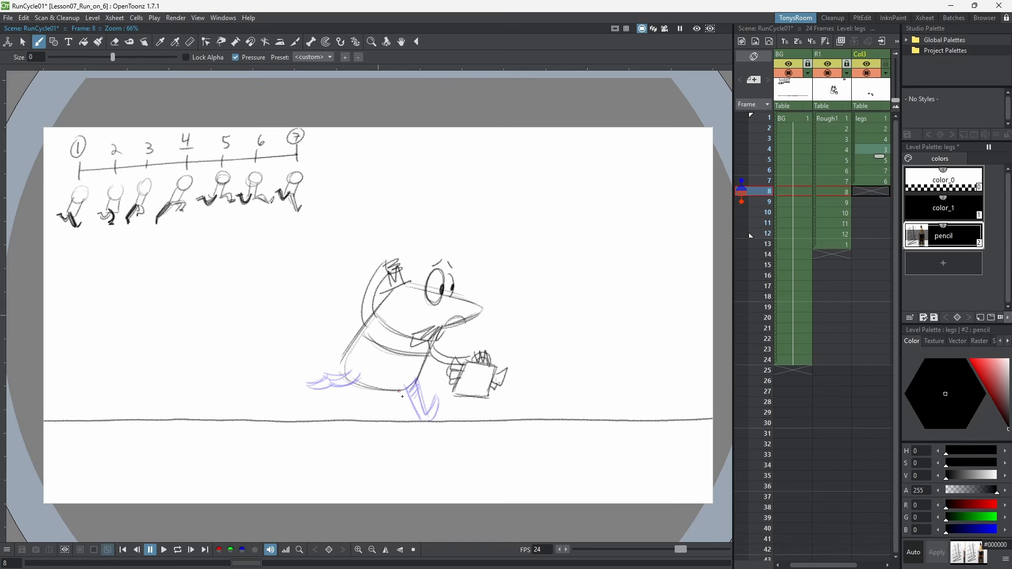
mouse_move(399, 395)
mouse_down()
mouse_move(391, 412)
mouse_move(404, 419)
mouse_move(375, 418)
mouse_move(399, 398)
mouse_up()
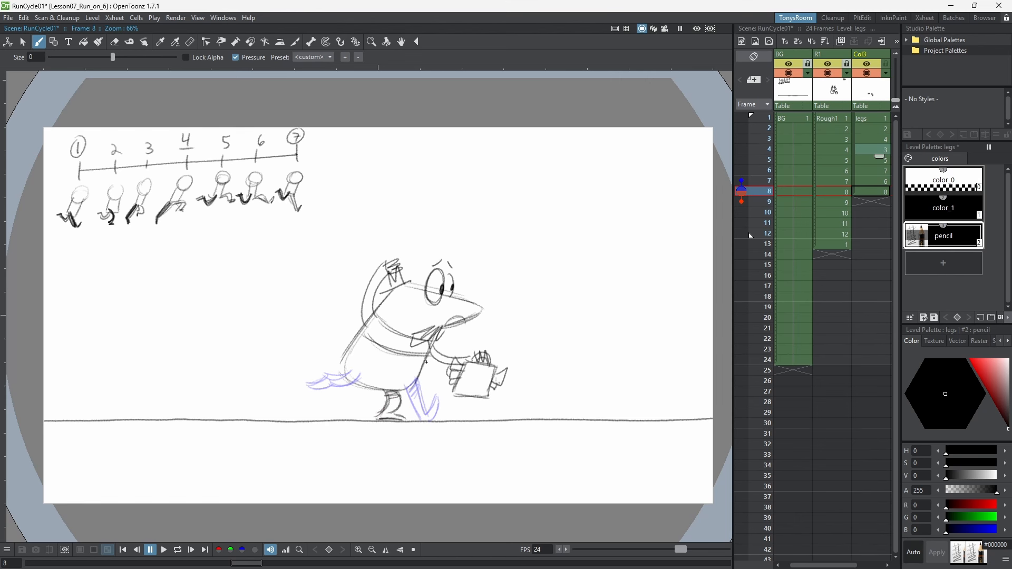
key(Up)
key(Down)
mouse_move(339, 381)
mouse_down()
mouse_move(326, 398)
mouse_move(349, 394)
mouse_move(360, 376)
mouse_move(327, 399)
mouse_up()
Step: Delete the trailing rear leg on frame 5 and redraw it stretched farther back behind the body
key(Up)
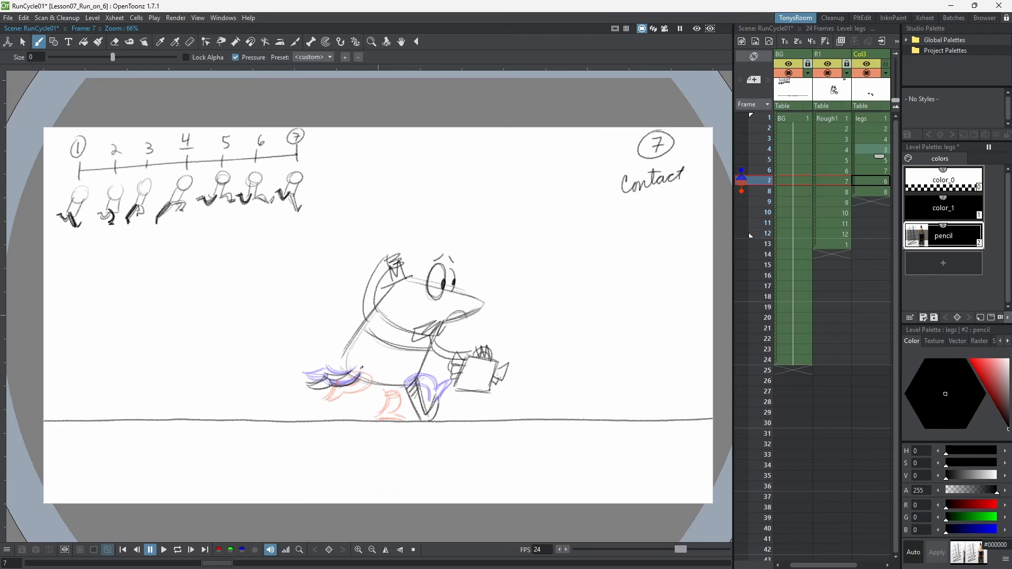
key(Up)
key(Up)
key(Up)
key(Down)
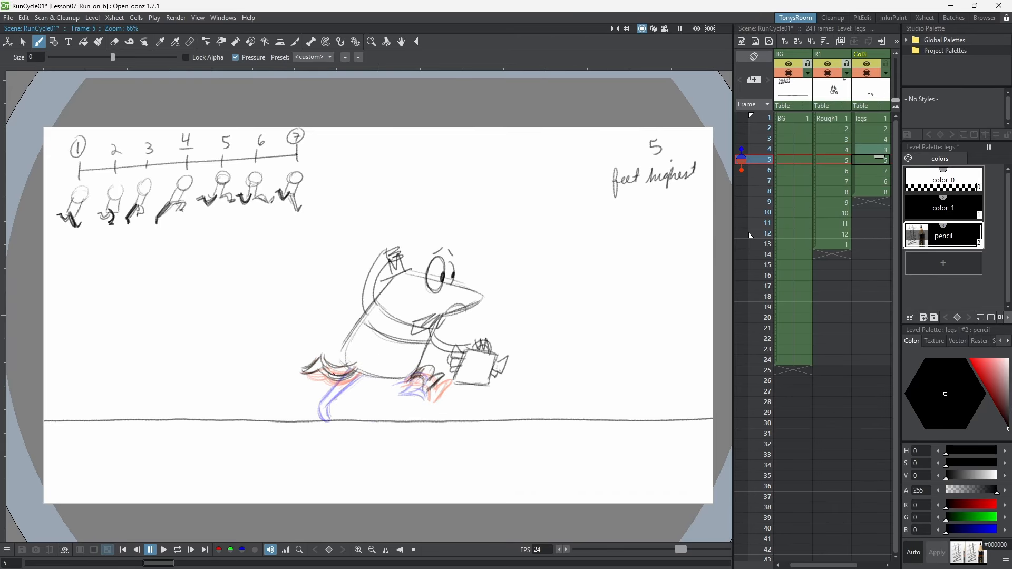
key(s)
drag(352, 360, 362, 348)
key(Delete)
key(b)
mouse_move(297, 394)
mouse_down()
mouse_move(315, 376)
mouse_move(295, 396)
mouse_move(357, 367)
mouse_move(284, 367)
mouse_move(343, 372)
mouse_move(331, 380)
mouse_move(324, 367)
mouse_move(333, 371)
mouse_move(315, 366)
mouse_move(349, 369)
mouse_up()
Step: Replace the trailing rear leg on frame 6 with a longer leg stretched back behind the body
key(Down)
key(s)
key(Delete)
key(b)
key(ctrl+z)
drag(310, 362, 358, 368)
drag(328, 379, 355, 373)
mouse_move(282, 375)
mouse_down()
mouse_move(308, 364)
mouse_move(303, 377)
mouse_move(329, 410)
mouse_move(362, 364)
mouse_move(308, 375)
mouse_move(355, 374)
mouse_up()
Step: Replace the trailing rear leg of the contact pose on frame 7 with a freshly sketched leg
key(period)
key(s)
key(Delete)
key(b)
mouse_move(363, 371)
mouse_down()
mouse_move(359, 383)
mouse_move(328, 378)
mouse_up()
mouse_move(327, 381)
mouse_down()
mouse_move(354, 384)
mouse_move(347, 379)
mouse_up()
drag(357, 376, 337, 378)
Step: Sketch the supporting leg on frame 9, planted on the ground line under the rear of the body
key(period)
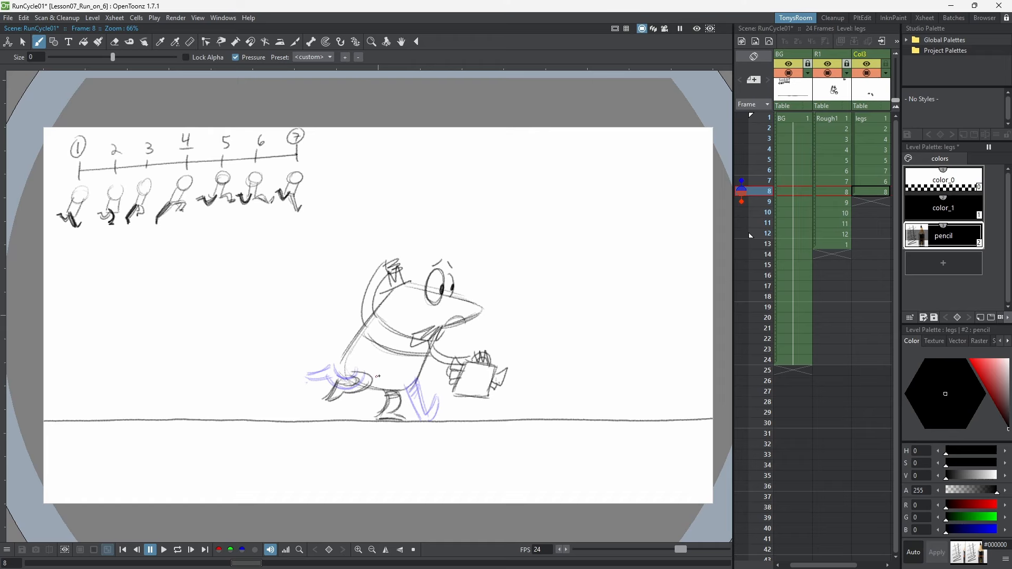
key(period)
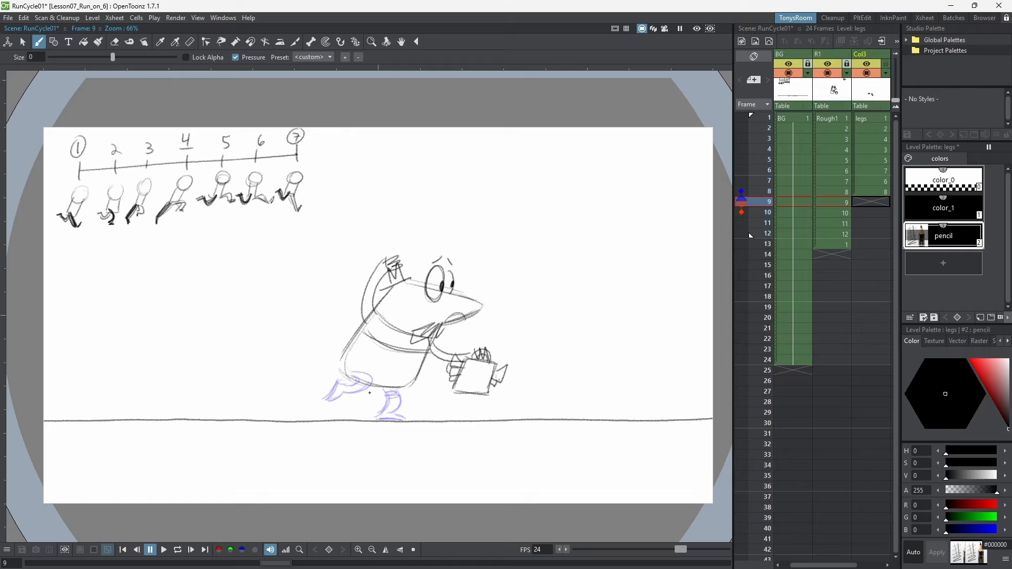
key(comma)
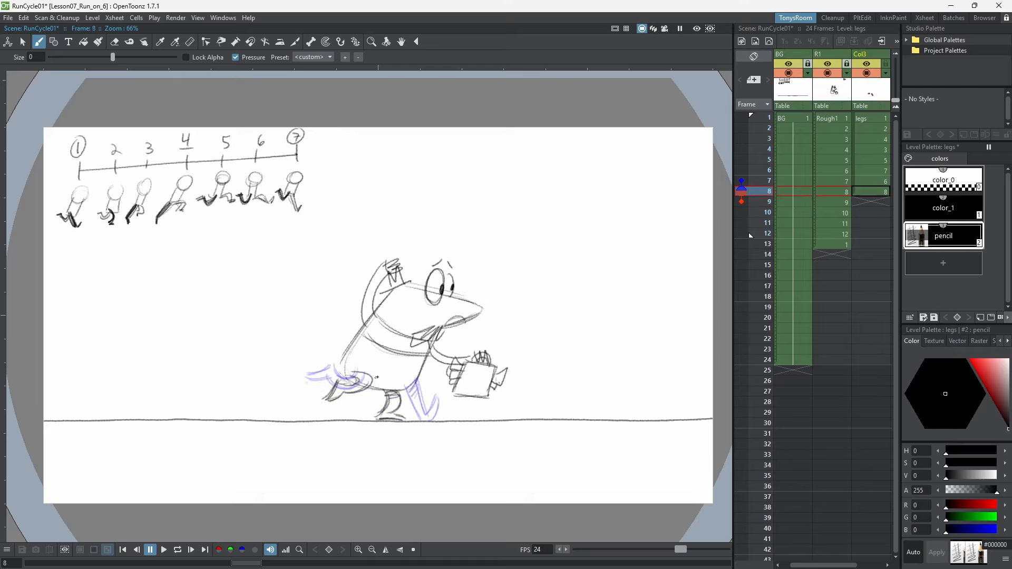
key(period)
mouse_move(371, 386)
mouse_down()
mouse_move(349, 418)
mouse_move(358, 421)
mouse_move(339, 410)
mouse_move(363, 390)
mouse_move(360, 420)
mouse_up()
Step: Write the pose labels "8 down" on frame 8 and "9 inb." on frame 9 of the legs level
key(period)
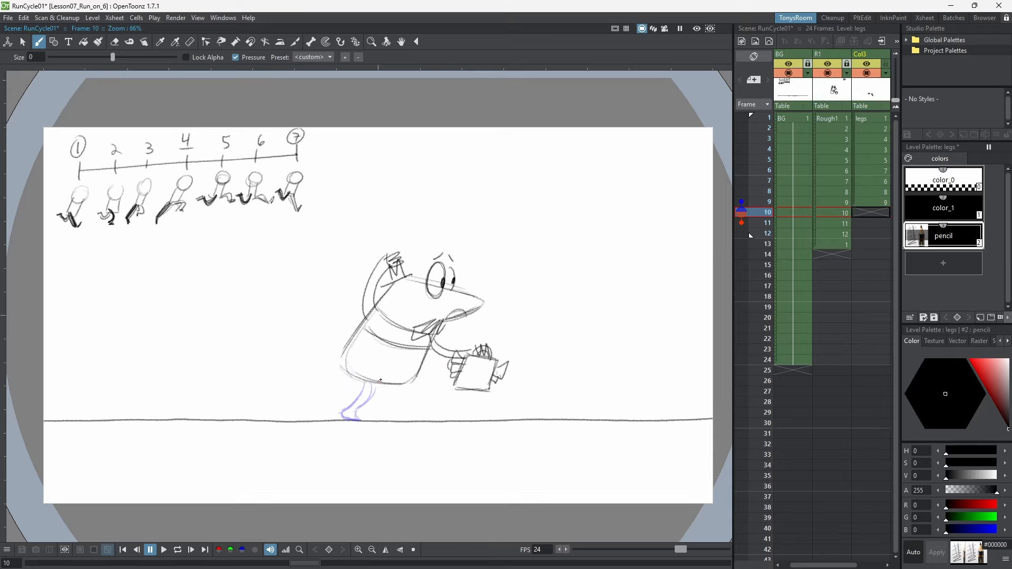
key(comma)
key(comma)
key(comma)
key(comma)
key(comma)
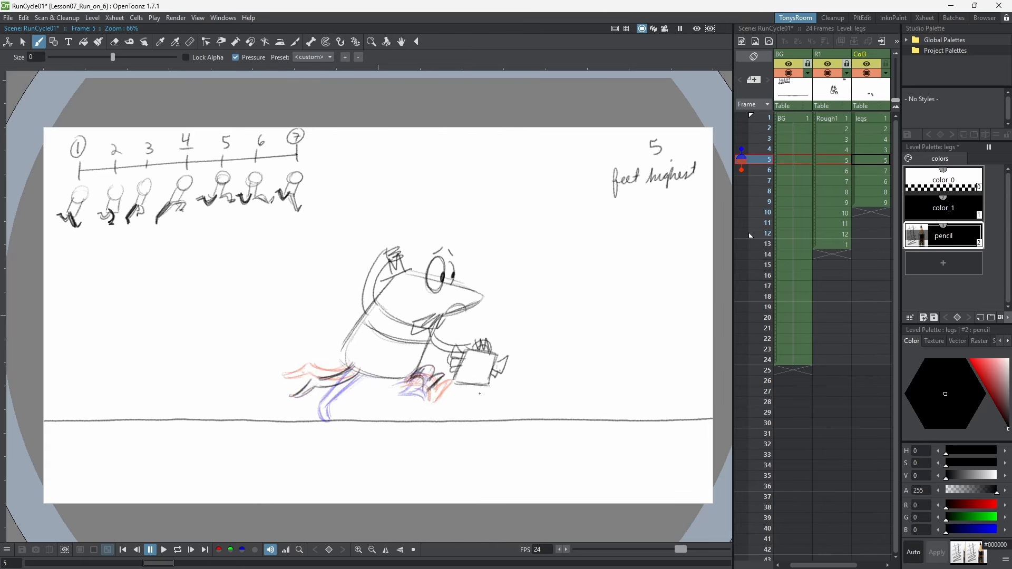
key(period)
key(period)
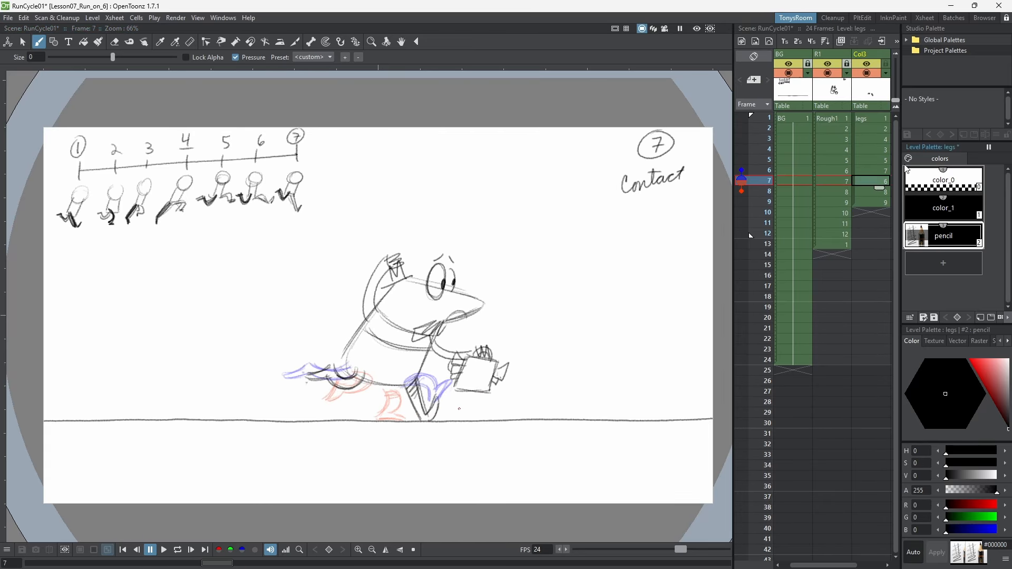
key(period)
drag(630, 174, 673, 174)
key(period)
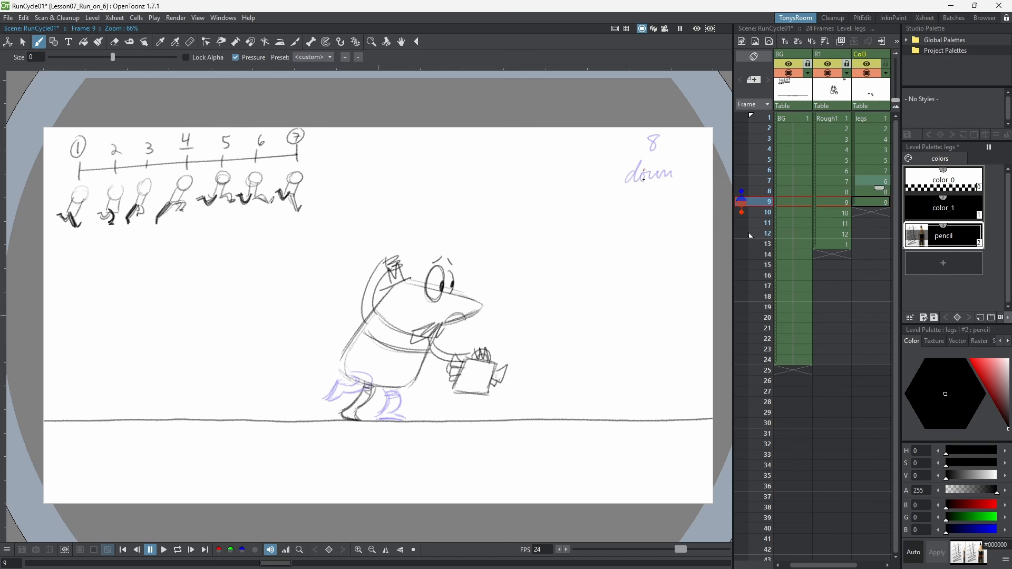
drag(653, 139, 655, 155)
drag(627, 194, 671, 190)
drag(657, 173, 658, 185)
Step: Write the pose labels "10 pass. pos." on frame 10 and "11 feet highest" on frame 11
key(period)
drag(647, 139, 646, 152)
drag(656, 139, 655, 139)
drag(636, 156, 666, 155)
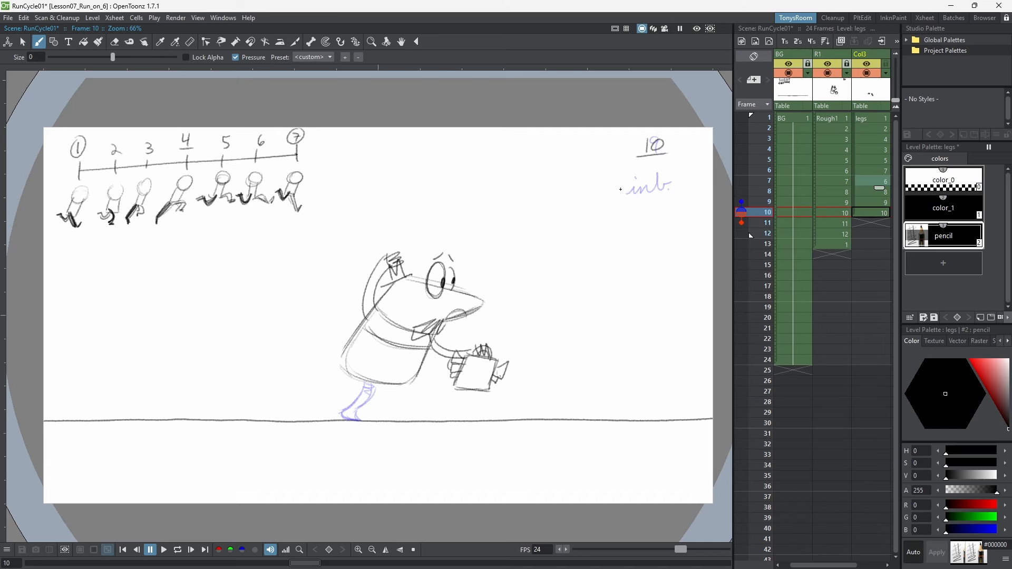
drag(617, 191, 656, 185)
key(period)
mouse_move(647, 137)
mouse_down()
mouse_move(649, 156)
mouse_move(656, 152)
mouse_up()
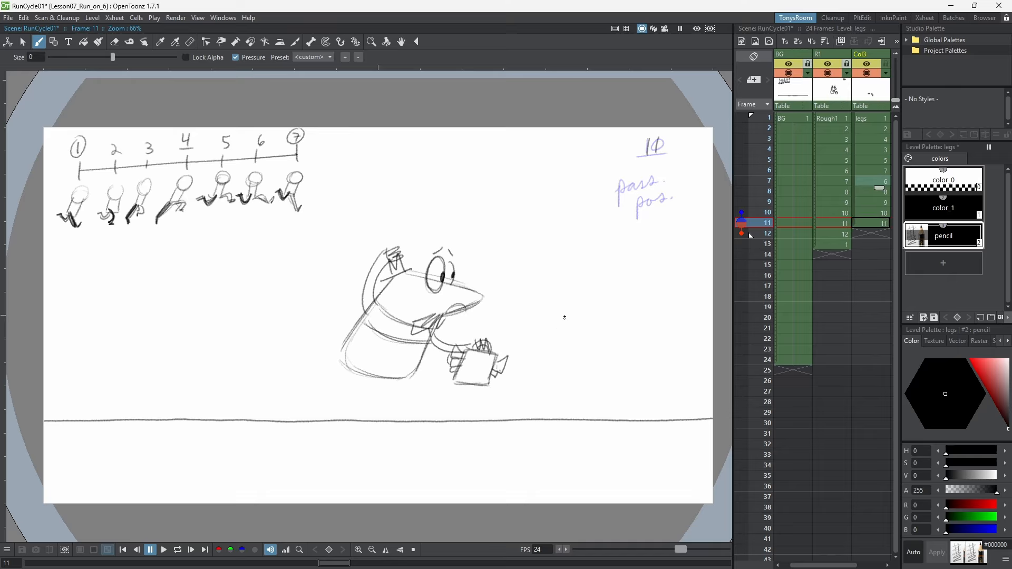
mouse_move(613, 189)
mouse_down()
mouse_move(617, 175)
mouse_move(634, 190)
mouse_up()
mouse_move(639, 175)
mouse_down()
mouse_move(625, 214)
mouse_move(656, 194)
mouse_up()
Step: Write the pose label "12 inbe." on frame 12 of the legs level
key(period)
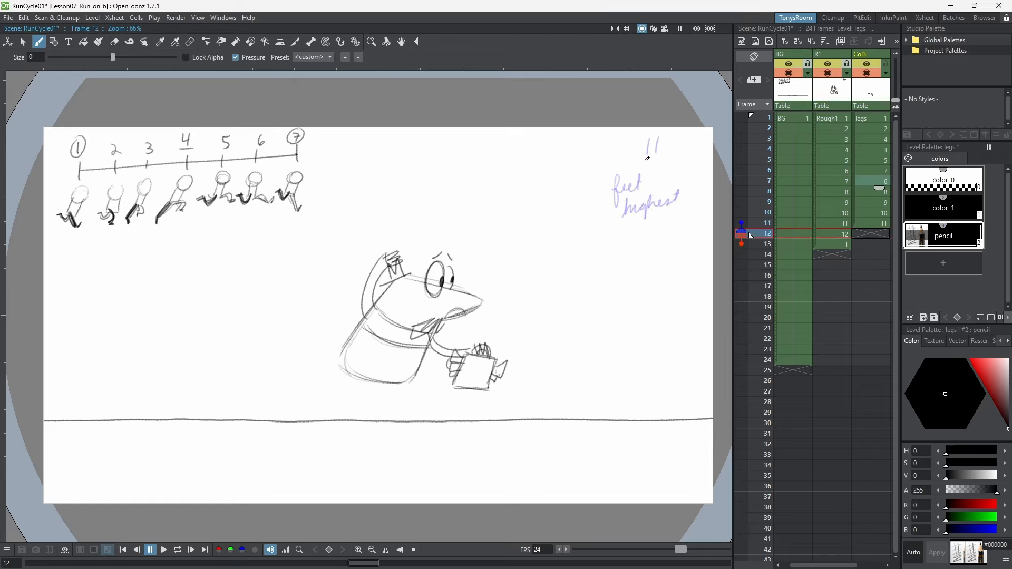
mouse_move(646, 141)
mouse_down()
mouse_move(646, 156)
mouse_move(663, 152)
mouse_up()
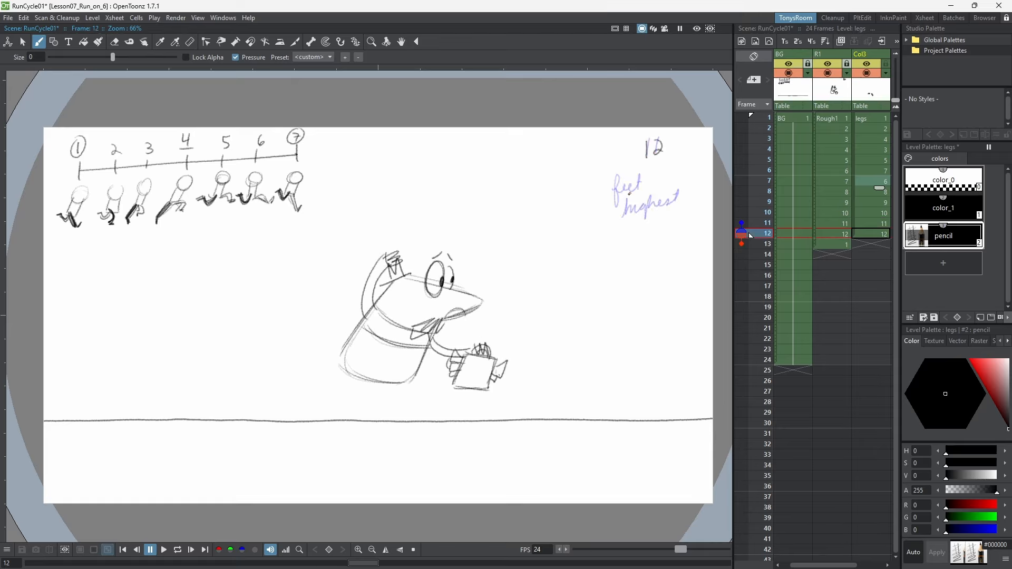
drag(629, 194, 670, 183)
Step: Reuse legs drawing 1 at frame 13 of the legs column and play the cycle from frame 1
click(879, 244)
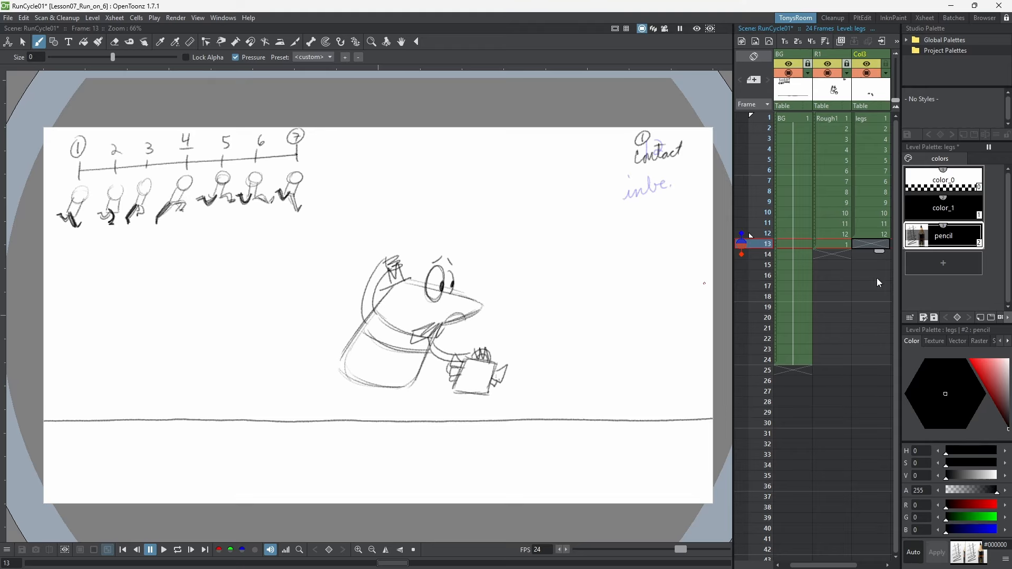
click(884, 232)
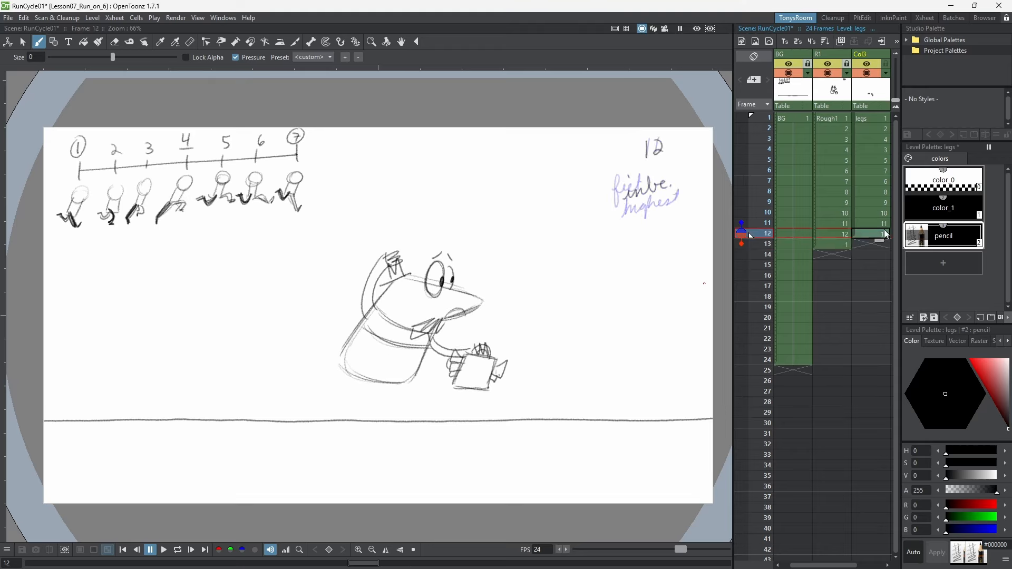
click(880, 243)
click(882, 236)
drag(879, 240, 880, 245)
double_click(876, 243)
text(1)
key(Return)
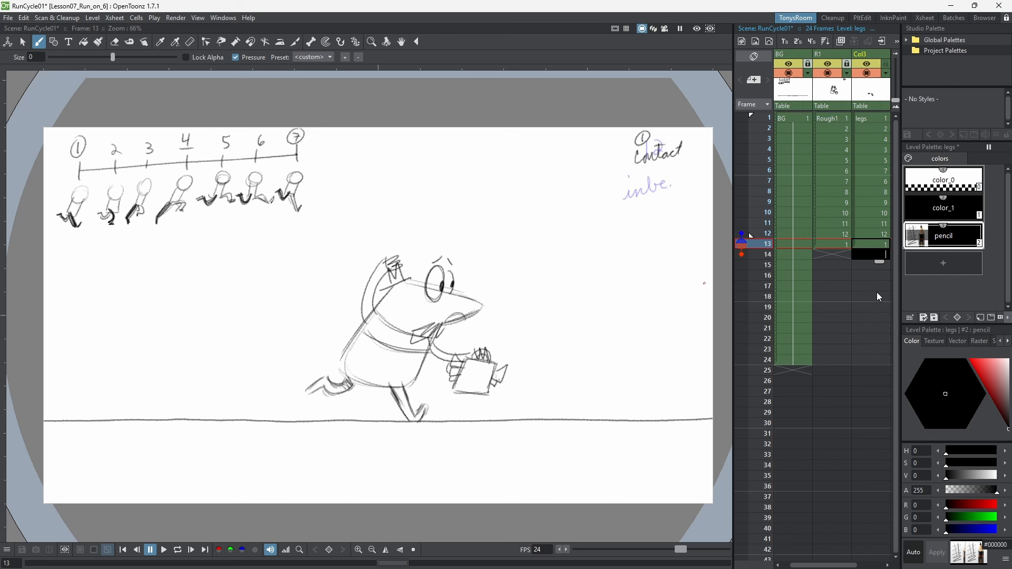
click(881, 119)
key(p)
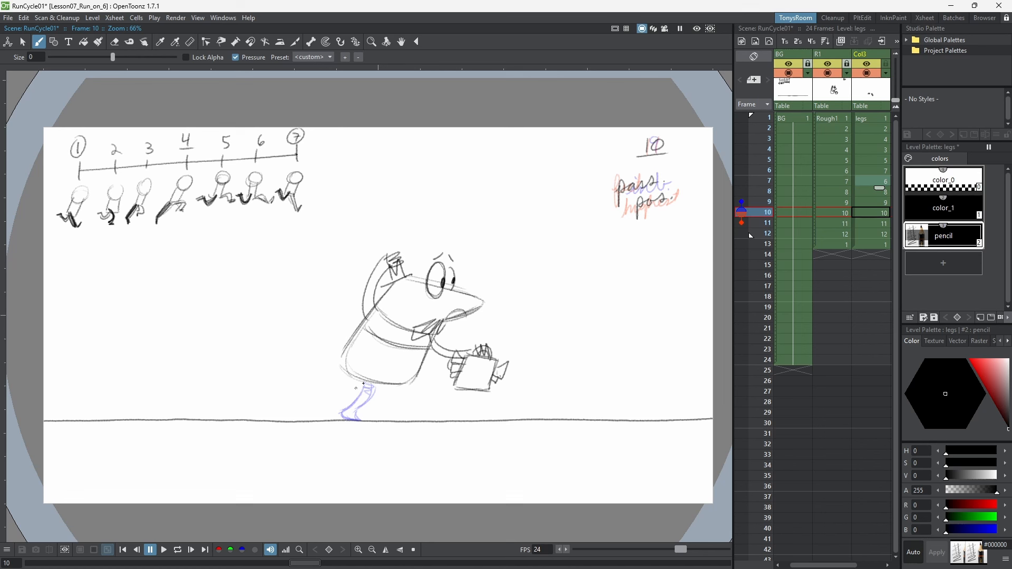
Step: Sketch the rear leg of the passing position on frame 10, stretched back with its toe on the ground line
key(Up)
key(Up)
key(Down)
key(Down)
mouse_move(319, 419)
mouse_down()
mouse_move(320, 405)
mouse_move(321, 420)
mouse_up()
mouse_move(325, 420)
mouse_down()
mouse_move(371, 381)
mouse_move(348, 383)
mouse_move(323, 403)
mouse_move(322, 417)
mouse_move(334, 405)
mouse_move(332, 423)
mouse_up()
drag(369, 377, 354, 383)
Step: Sketch the trailing rear leg stretched back behind the body on frames 11 and 12
key(period)
mouse_move(308, 372)
mouse_down()
mouse_move(293, 386)
mouse_move(309, 370)
mouse_move(312, 384)
mouse_move(333, 383)
mouse_move(324, 378)
mouse_move(335, 367)
mouse_move(351, 367)
mouse_move(297, 375)
mouse_move(322, 372)
mouse_up()
key(period)
mouse_move(303, 379)
mouse_down()
mouse_move(357, 368)
mouse_move(322, 376)
mouse_up()
drag(352, 370, 330, 376)
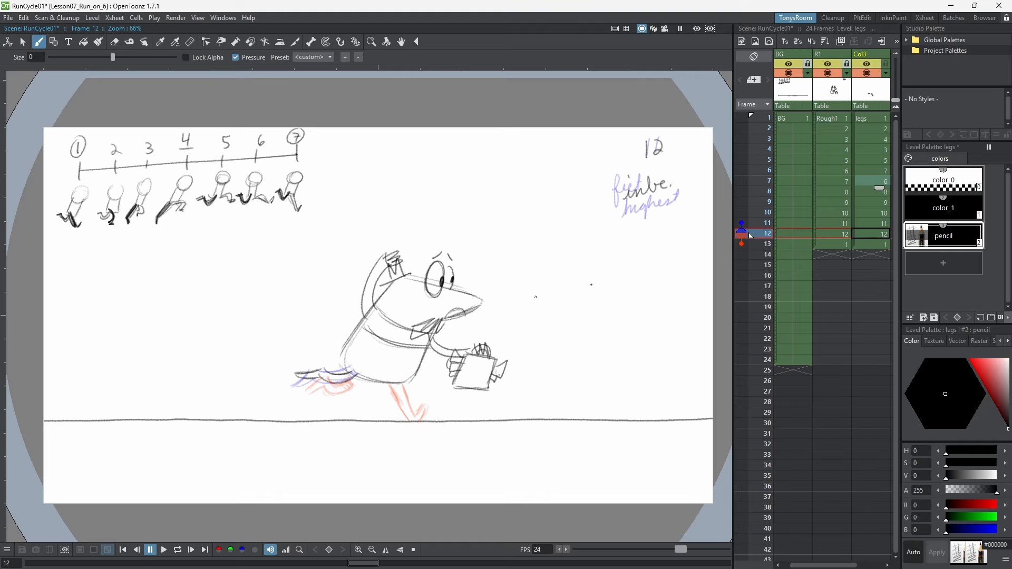
drag(347, 373, 349, 378)
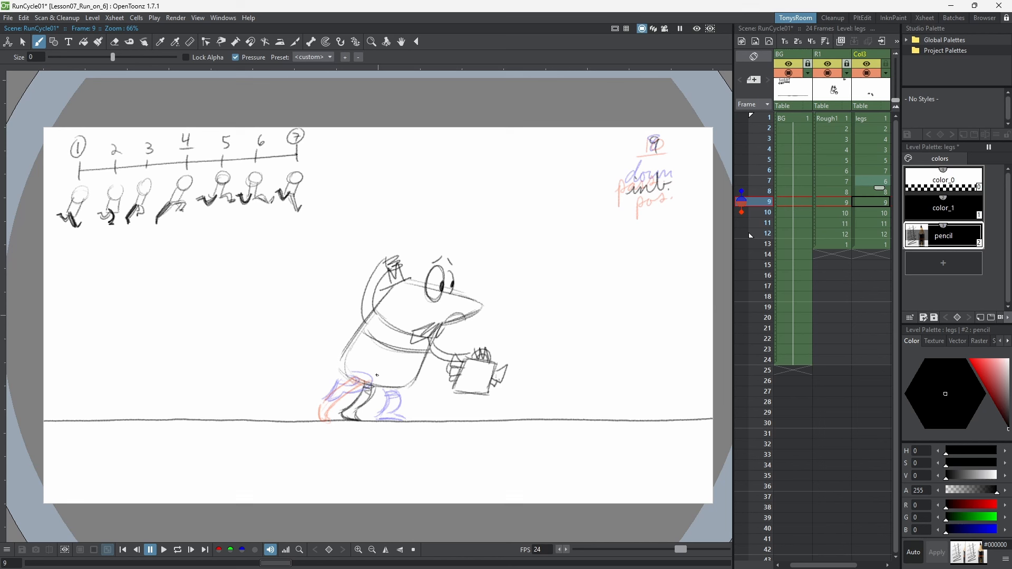
Step: Sketch the other leg swinging forward under the body on frames 9 and 10
drag(368, 395, 377, 409)
drag(389, 371, 376, 392)
key(period)
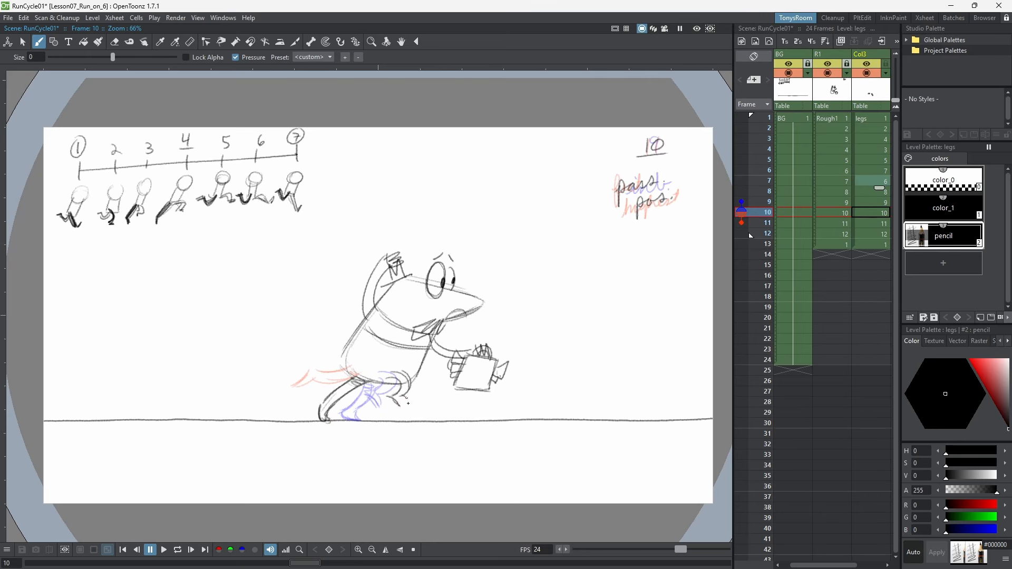
drag(403, 398, 401, 407)
Step: Sketch the raised front leg on frame 11 and the front leg reaching down toward contact on frame 12
key(period)
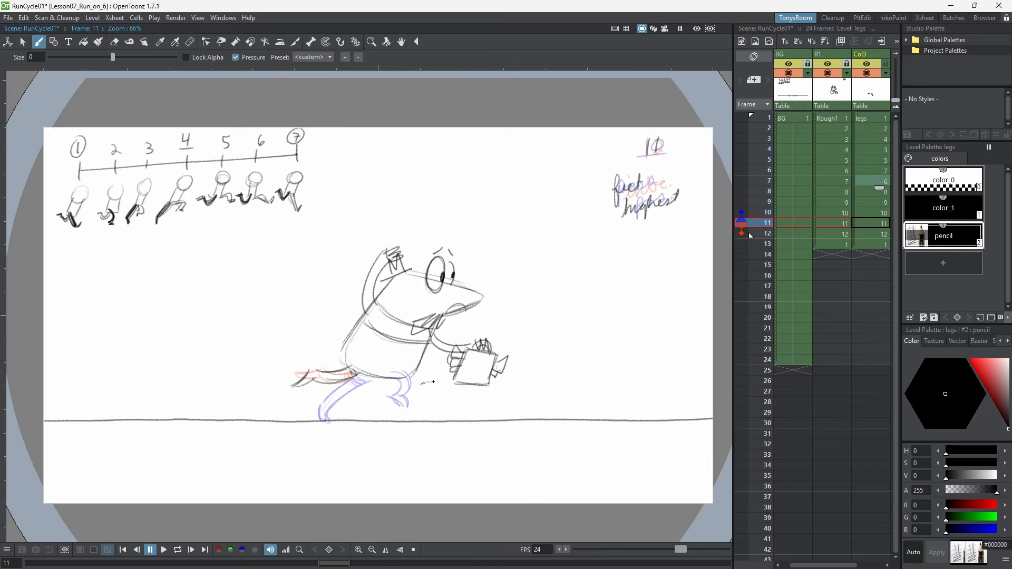
drag(401, 367, 438, 378)
key(period)
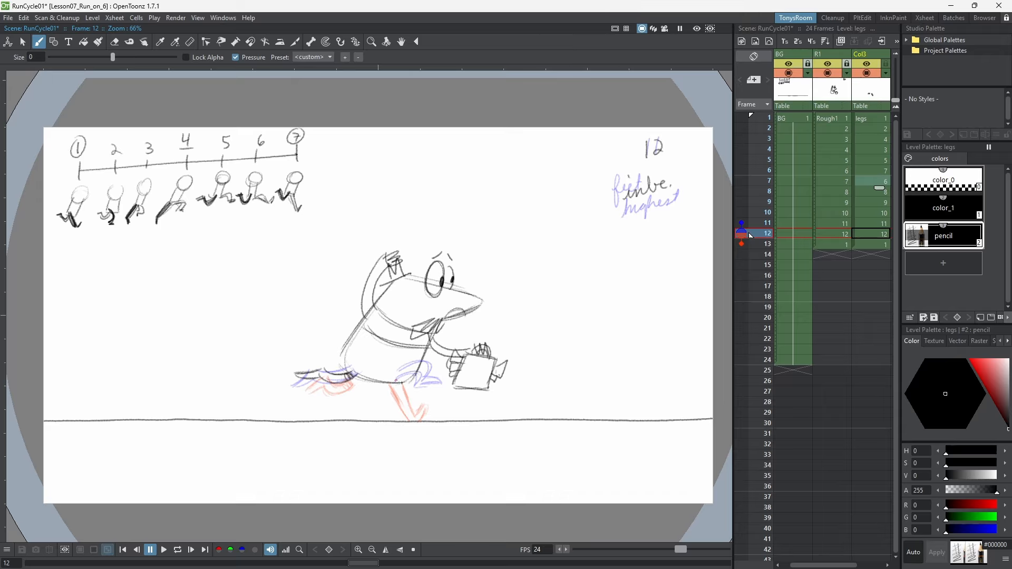
mouse_move(429, 401)
mouse_down()
mouse_move(442, 383)
mouse_move(423, 399)
mouse_move(434, 396)
mouse_move(399, 380)
mouse_up()
key(a)
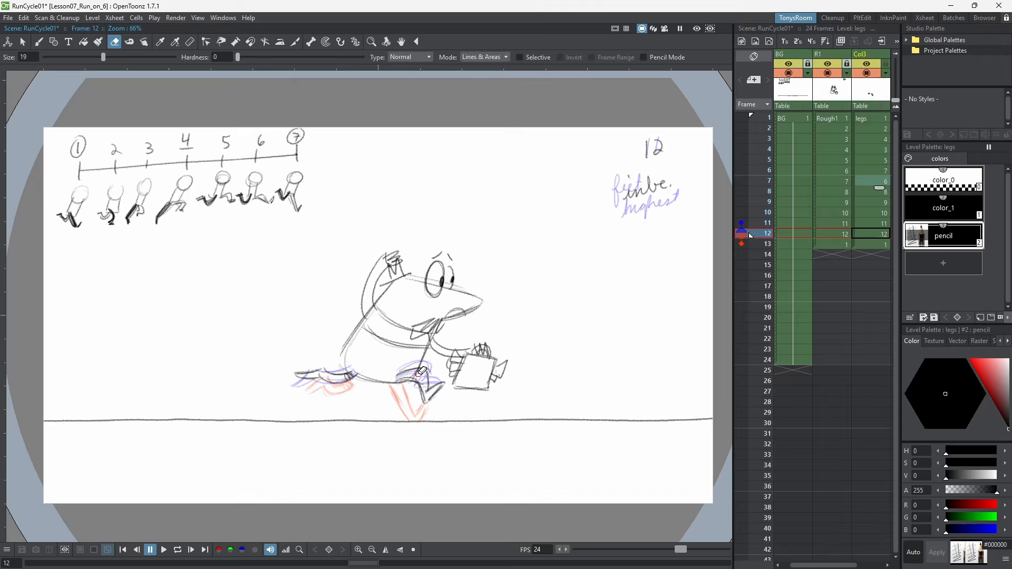
Step: Play the run cycle from frame 1 to check the motion of the legs
click(879, 117)
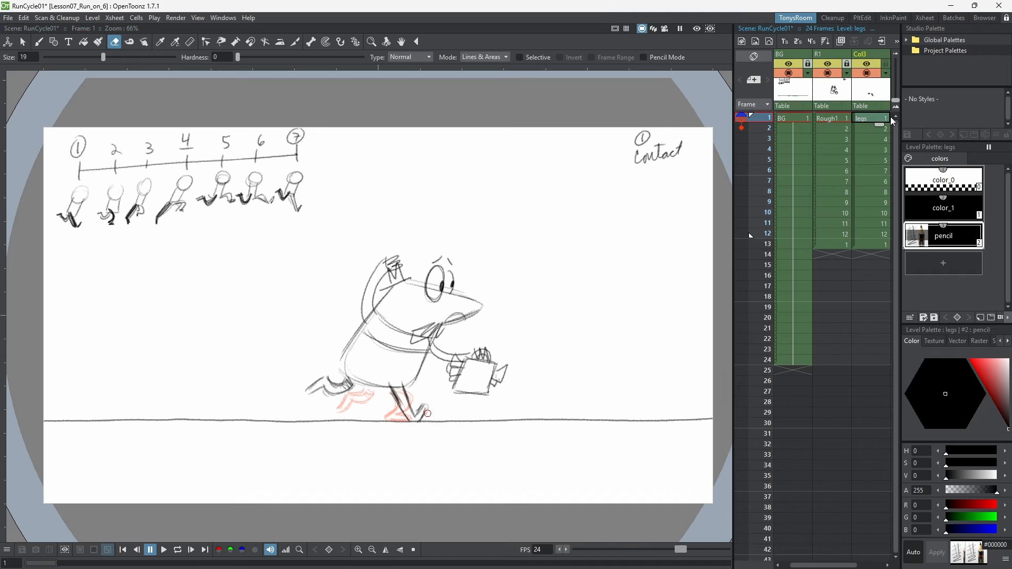
key(p)
click(869, 244)
click(879, 119)
Step: Play the run cycle and shift the planted foot backward along the ground line on frame 2
key(l)
key(l)
mouse_move(419, 374)
mouse_down()
mouse_move(414, 393)
mouse_move(400, 394)
mouse_move(412, 406)
mouse_move(375, 419)
mouse_move(404, 420)
mouse_up()
key(s)
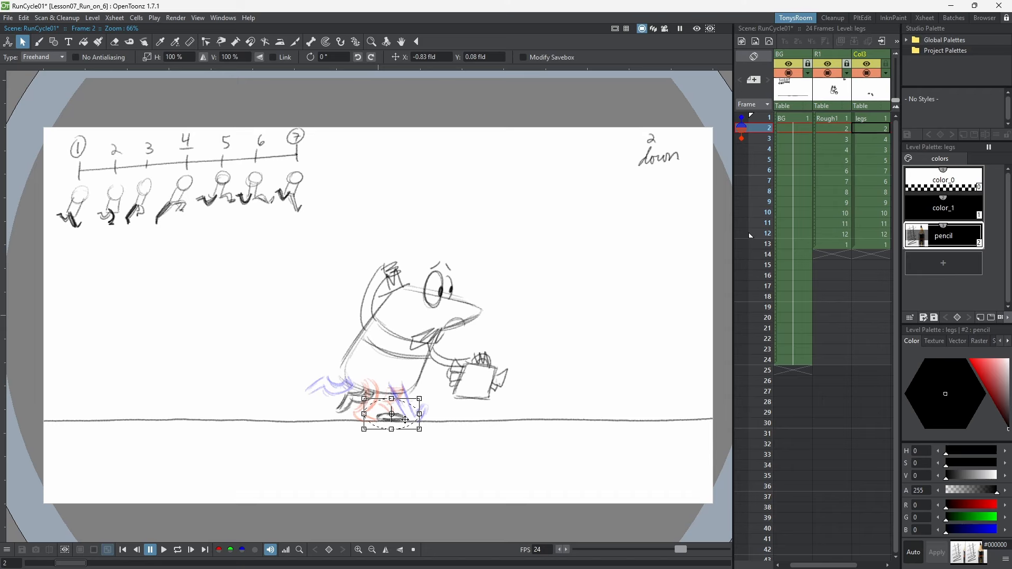
Step: Extend the onion skin to two frames before and after, and shift the planted leg slightly backward on frame 3
key(.)
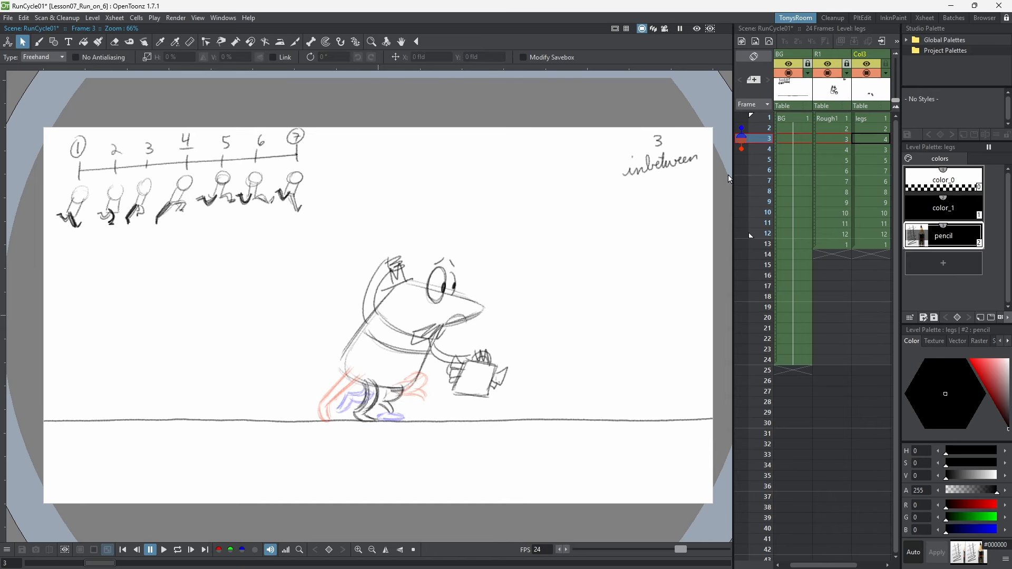
click(754, 131)
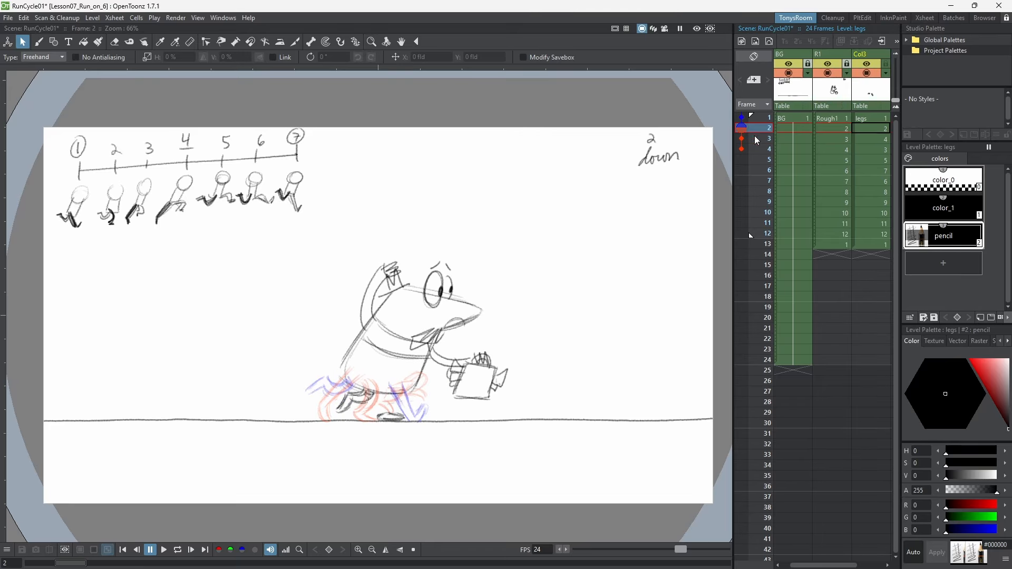
key(.)
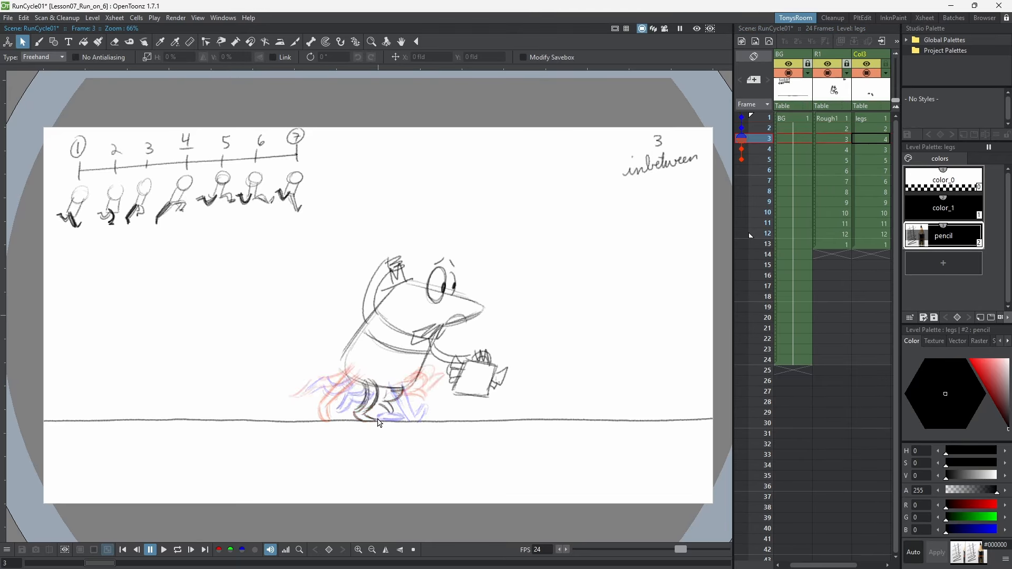
mouse_move(374, 391)
mouse_down()
mouse_move(348, 424)
mouse_move(383, 419)
mouse_move(375, 394)
mouse_move(367, 411)
mouse_move(381, 439)
mouse_move(367, 405)
mouse_up()
click(411, 406)
key(.)
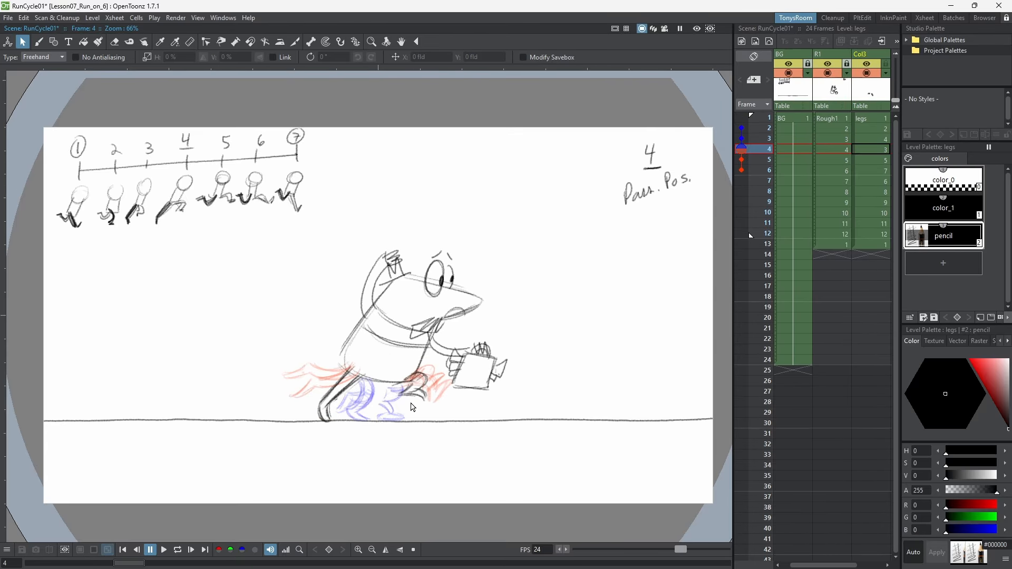
Step: Erase the front leg of the contact drawing on frame 13 and redraw it reaching down to the ground line
key(.)
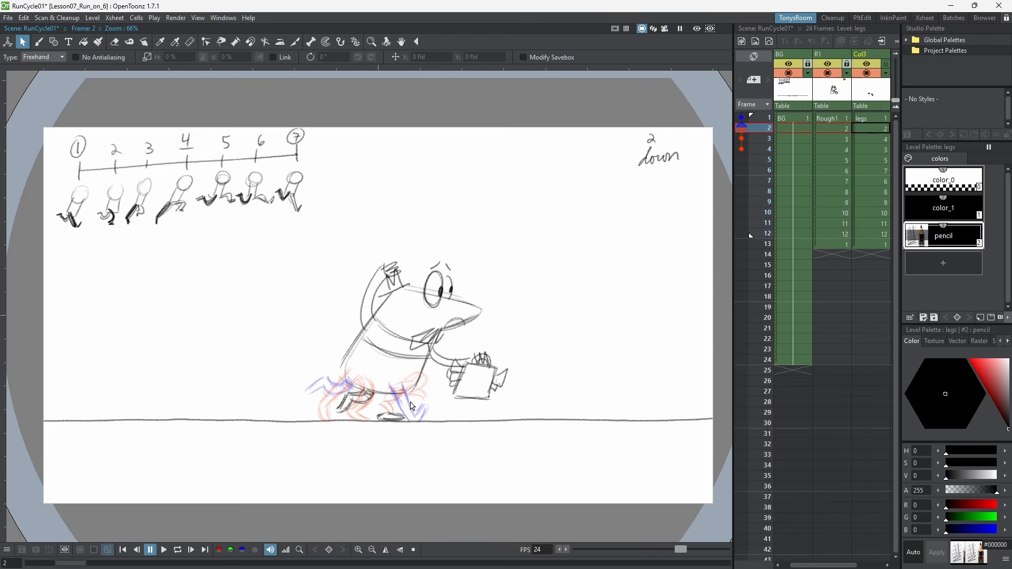
key(.)
key(.)
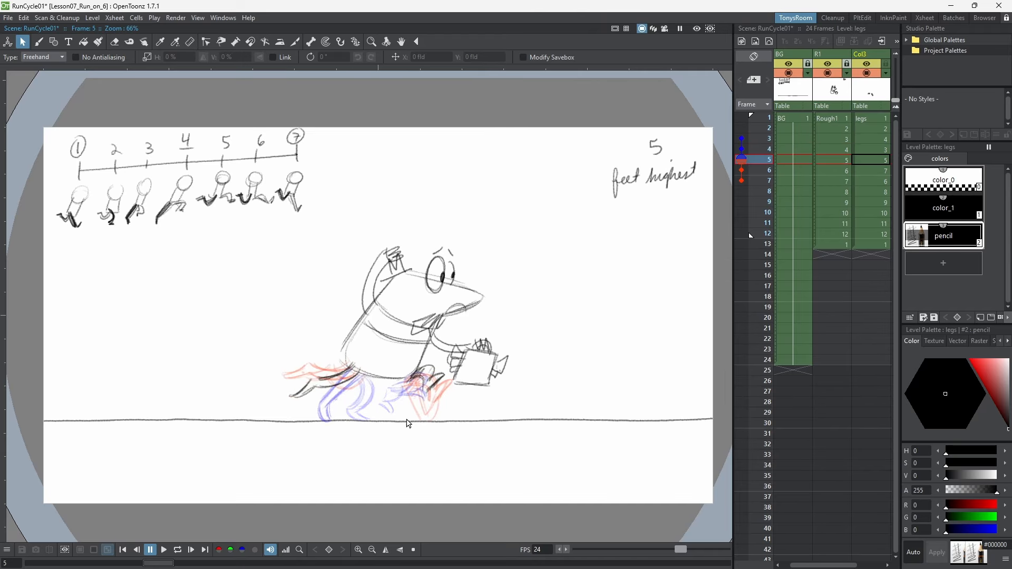
key(.)
key(.)
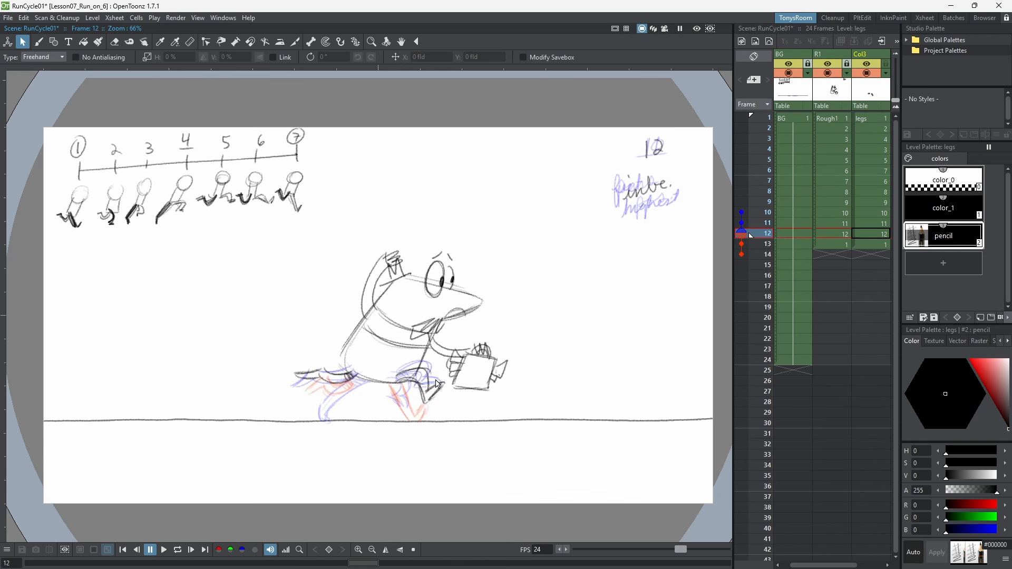
key(a)
mouse_move(415, 428)
mouse_down()
mouse_move(414, 406)
mouse_move(399, 414)
mouse_move(390, 376)
mouse_move(405, 390)
mouse_up()
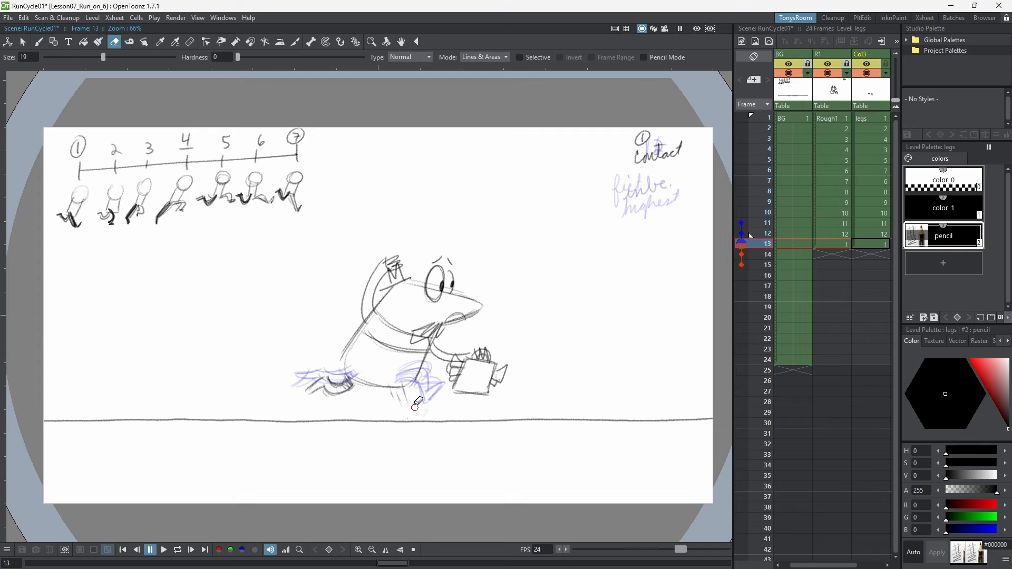
key(b)
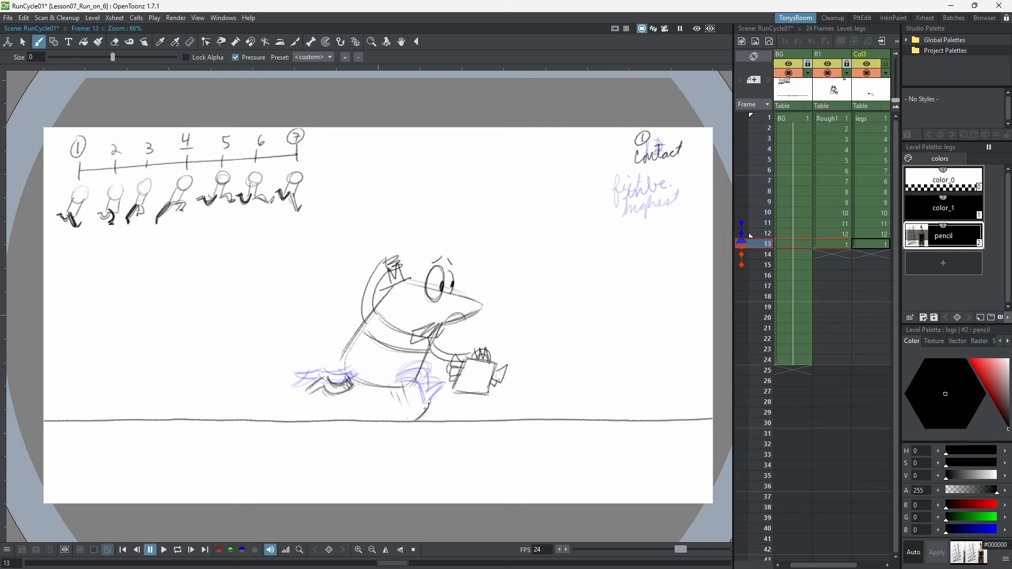
drag(427, 399, 416, 419)
drag(403, 384, 417, 418)
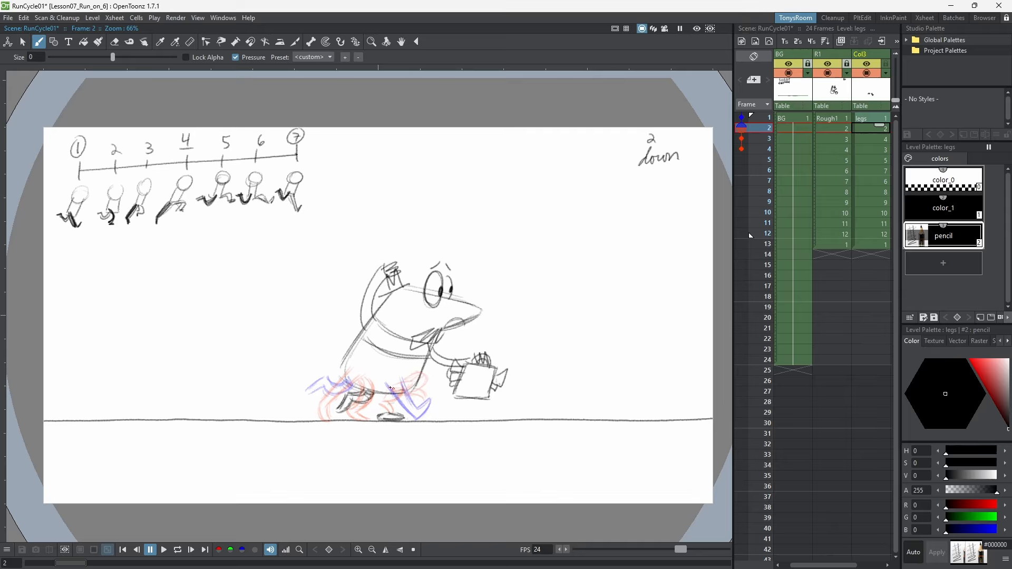
Step: Redraw the front leg on frame 2 so that it connects the body to the planted foot, comparing it with the following frames
drag(404, 396, 396, 402)
key(period)
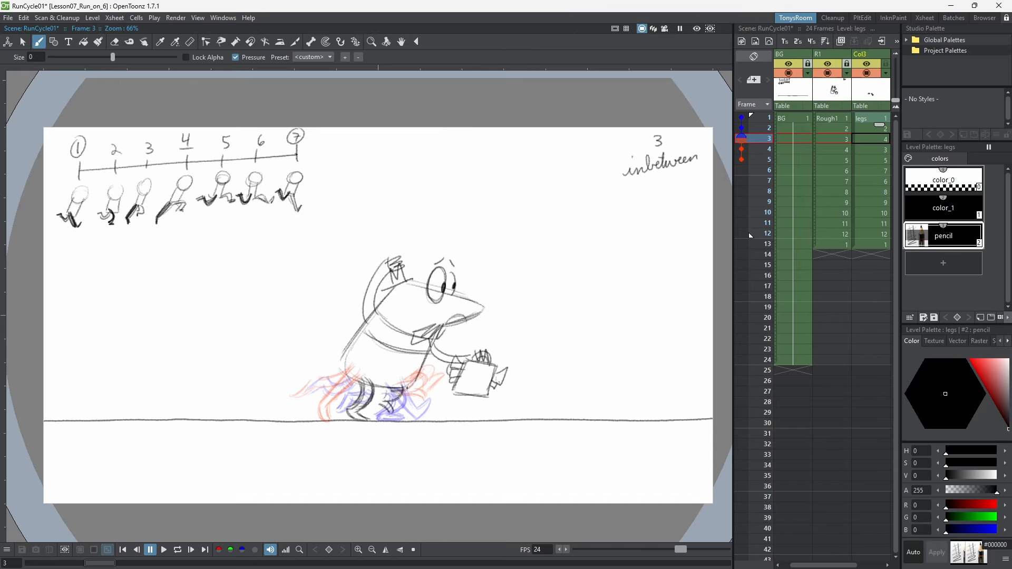
key(period)
key(period)
key(period)
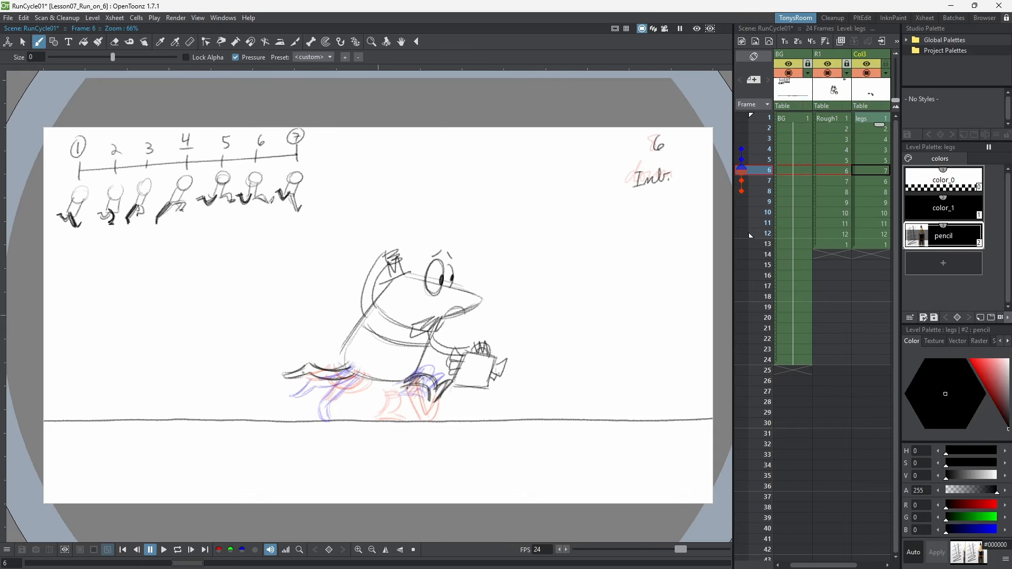
Step: Play the run cycle and step through frames 1 to 4 to examine the leg positions
key(l)
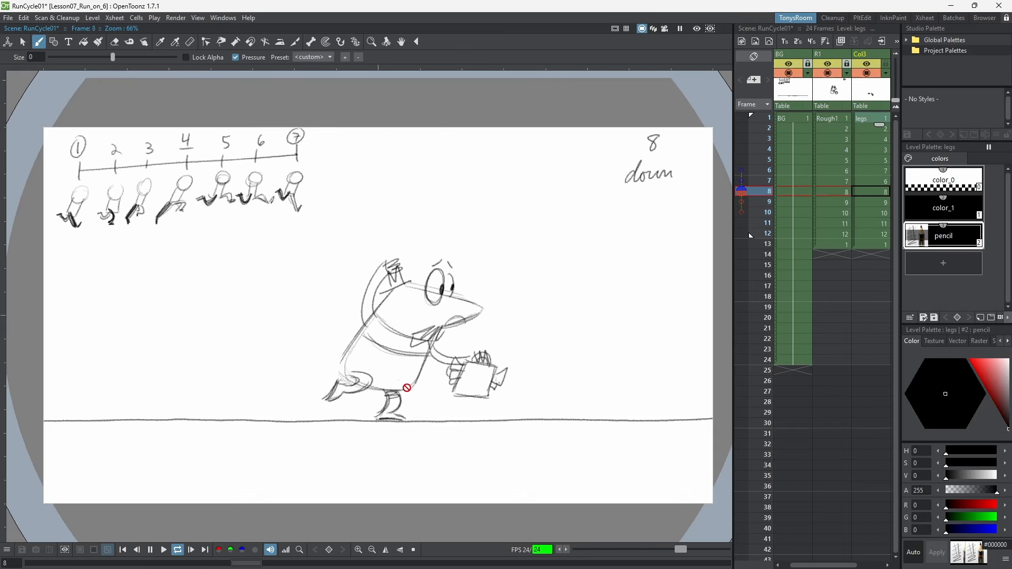
key(l)
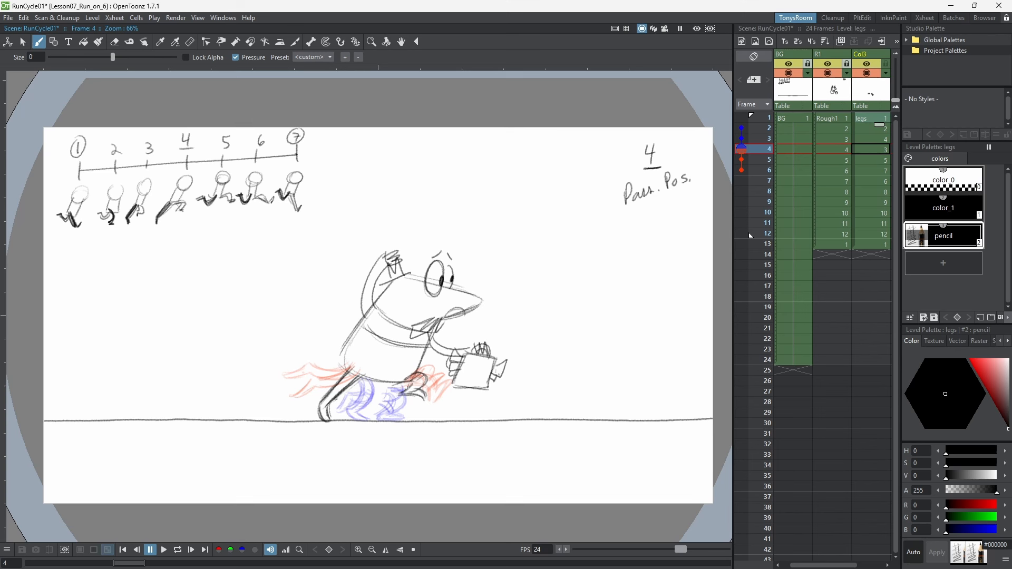
key(comma)
key(comma)
key(comma)
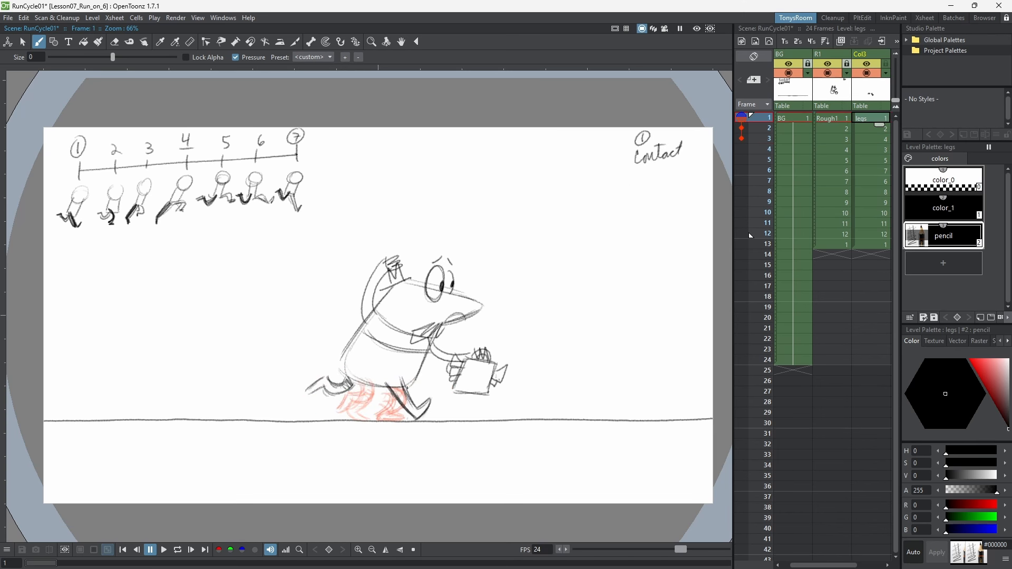
key(period)
key(period)
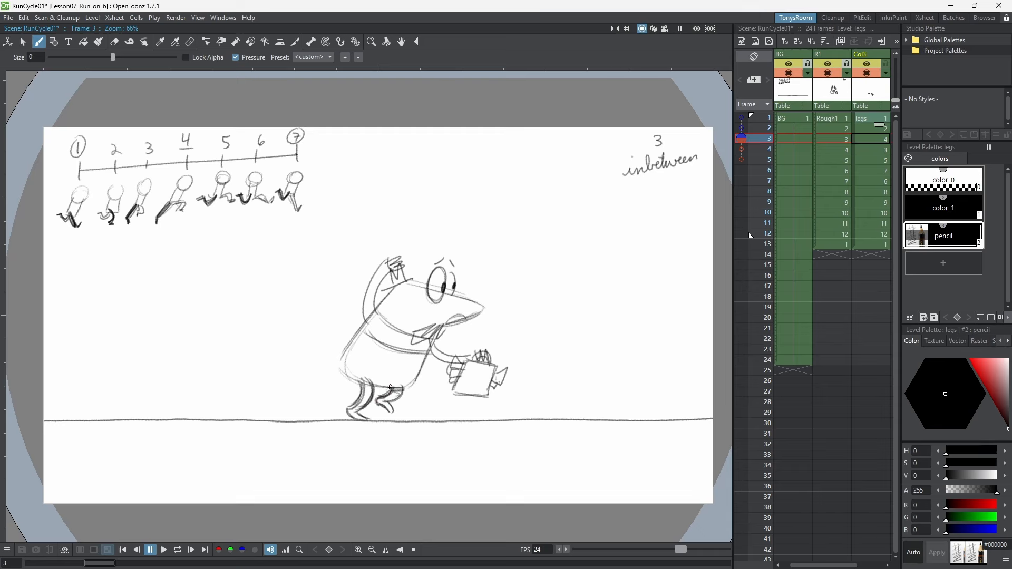
key(period)
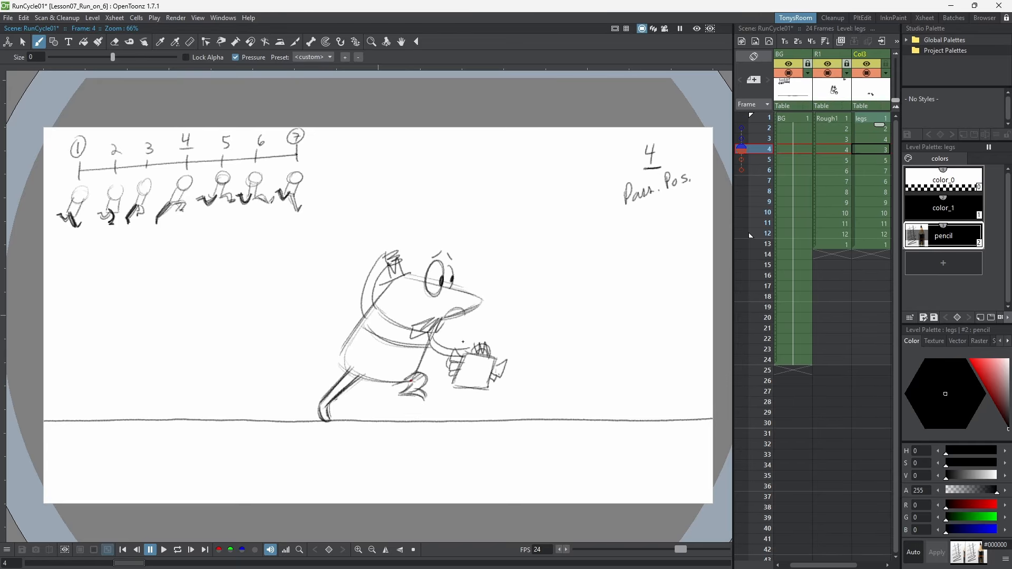
Step: Compare frames 4 to 7, and erase and redraw the lower front leg on frame 6 with the onion skin shown
key(a)
key(period)
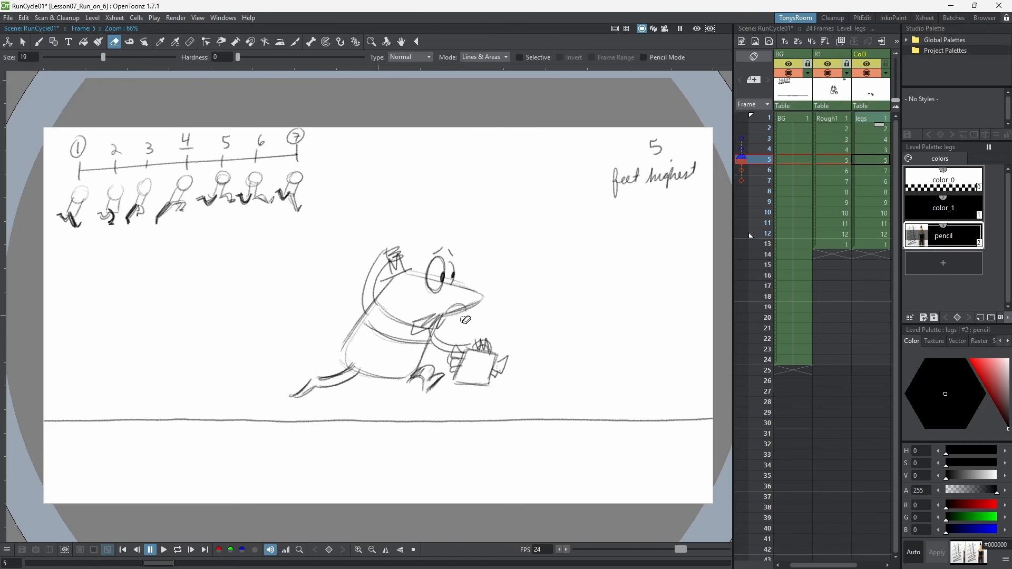
key(period)
key(period)
key(comma)
key(comma)
key(period)
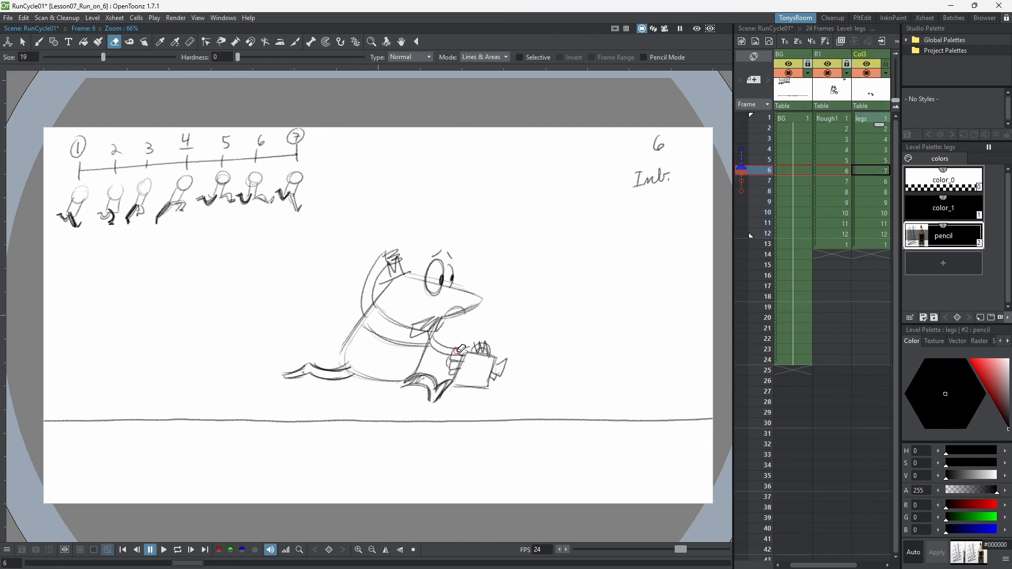
key(slash)
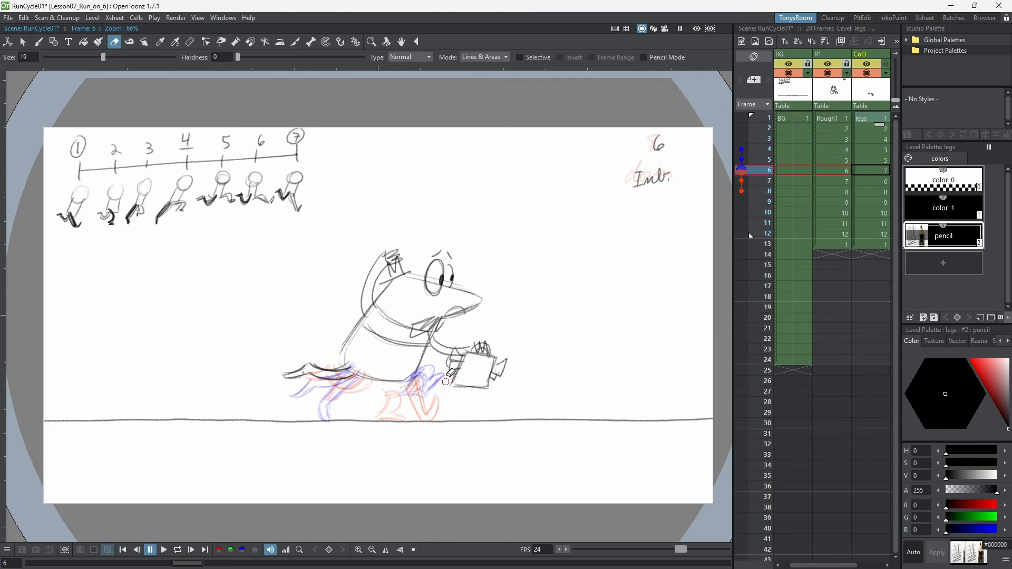
key(b)
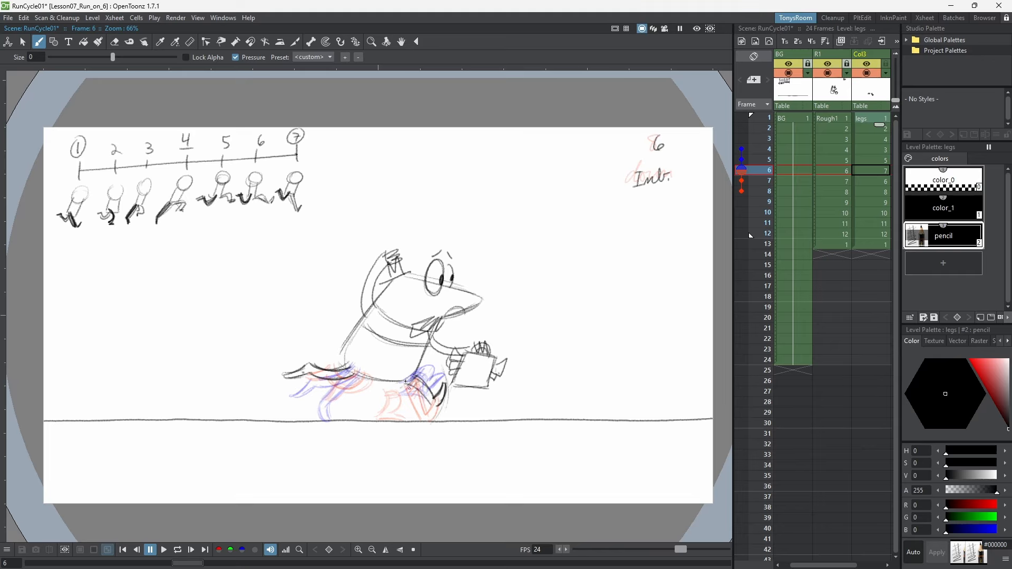
Step: Select the front leg of the contact pose on frame 7 and move it slightly backward under the body
key(period)
key(period)
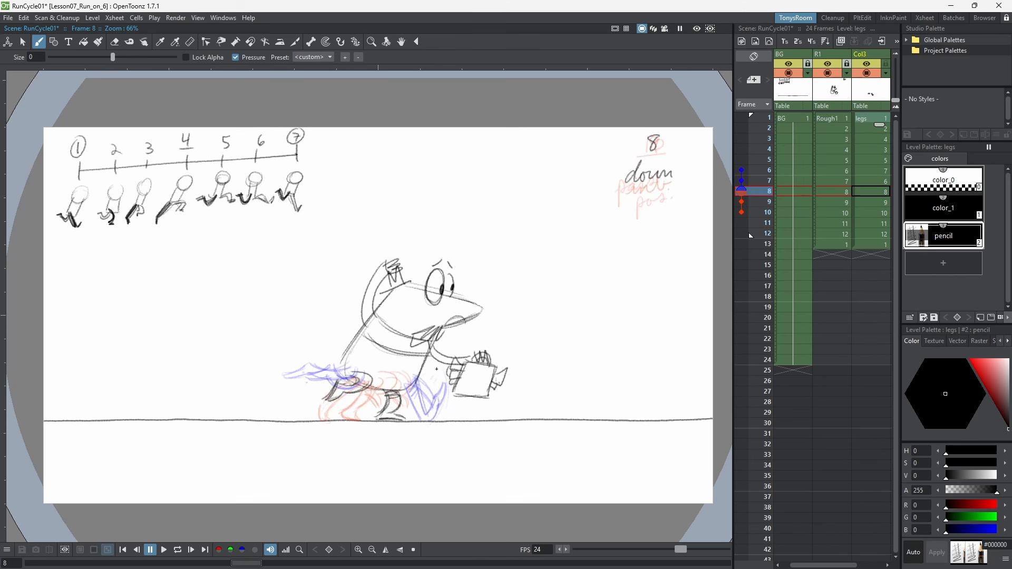
key(comma)
key(comma)
key(period)
key(period)
key(comma)
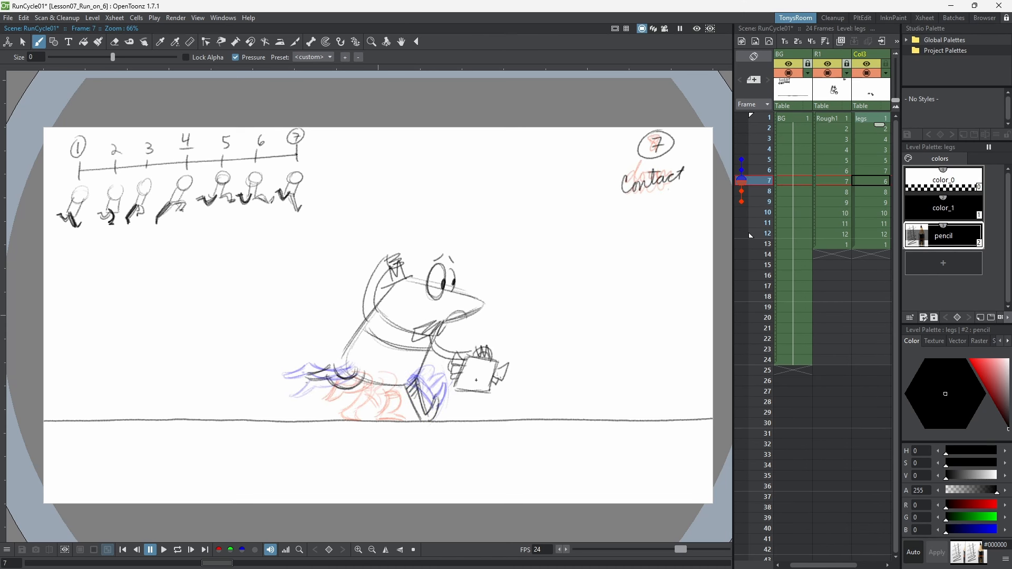
key(s)
drag(416, 369, 403, 369)
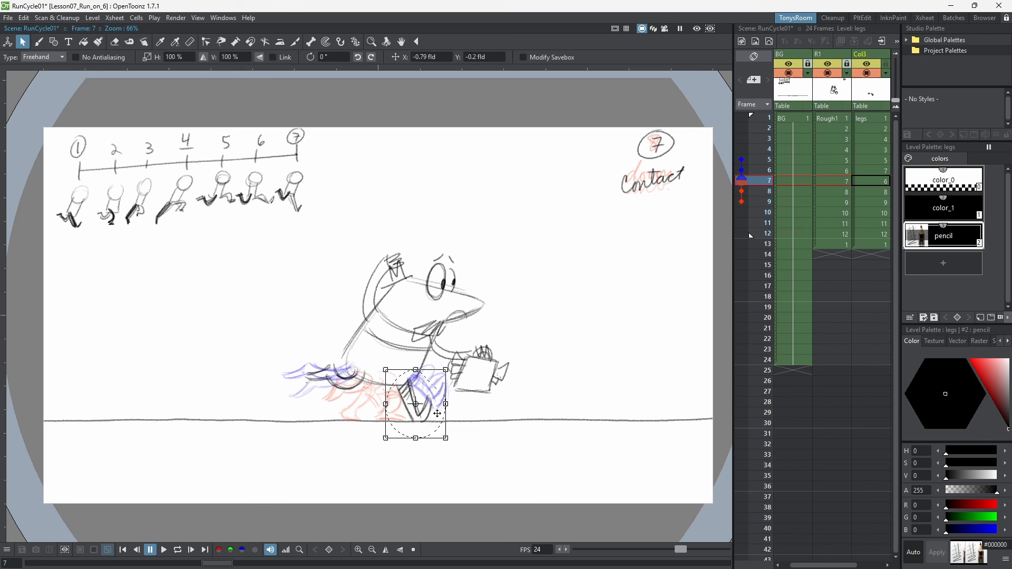
drag(437, 413, 451, 451)
click(459, 404)
Step: Step back and forth through frames 7 to 11 to compare how the legs progress between poses
key(e)
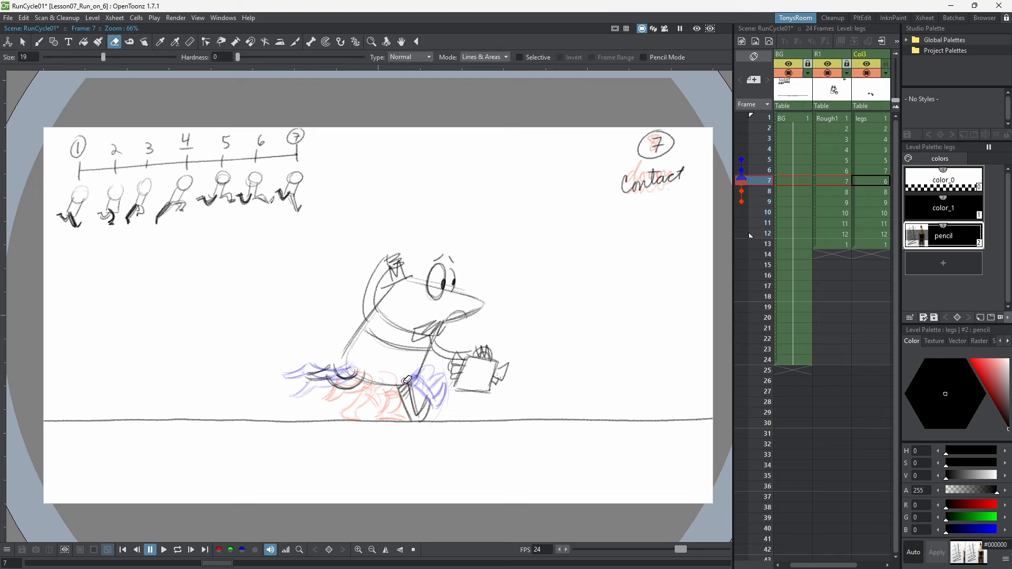
key(period)
key(period)
key(comma)
key(comma)
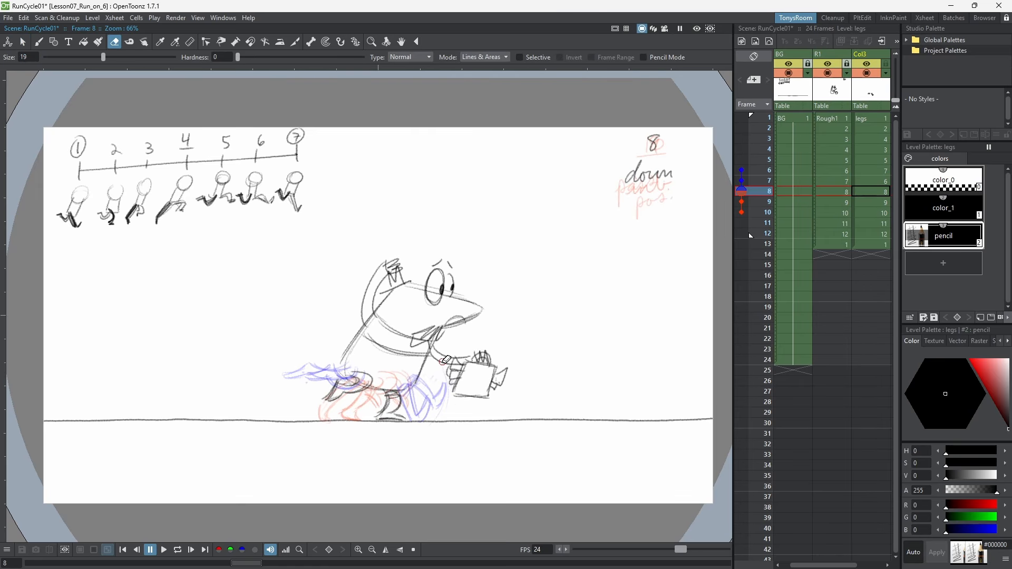
key(period)
key(period)
key(period)
key(period)
key(comma)
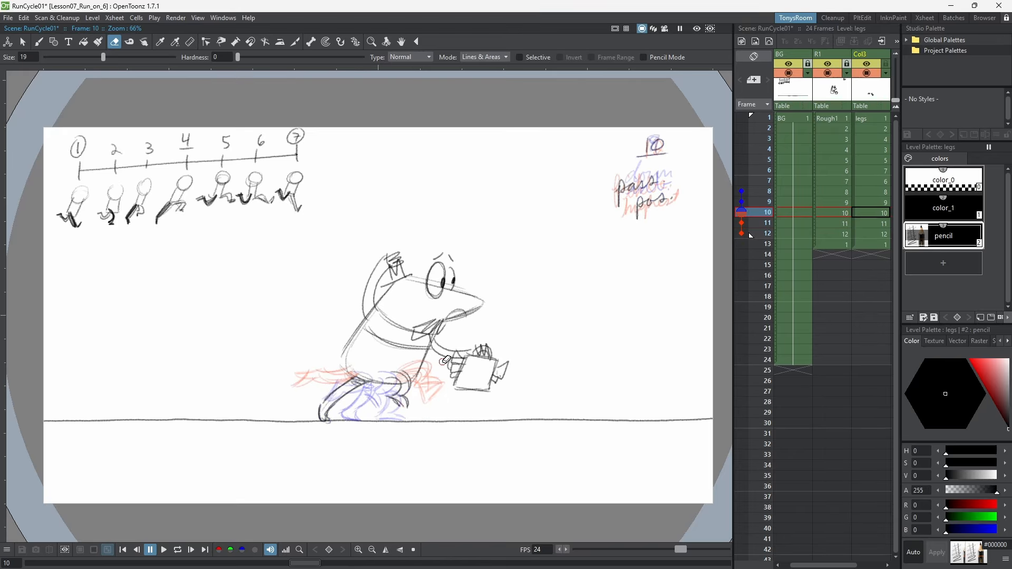
key(comma)
key(comma)
key(period)
key(s)
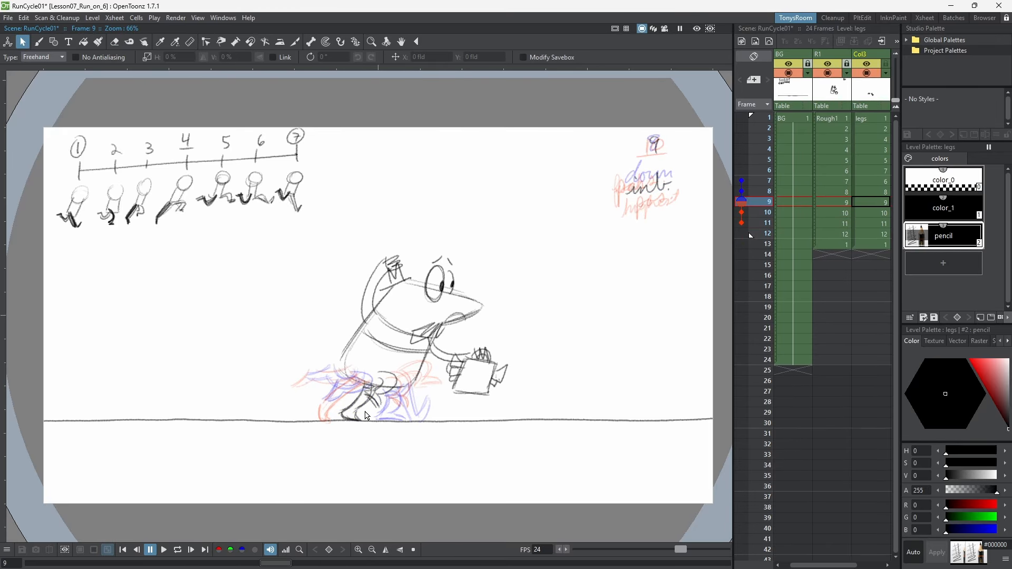
Step: Play the run cycle to review the motion of the adjusted legs
key(l)
key(b)
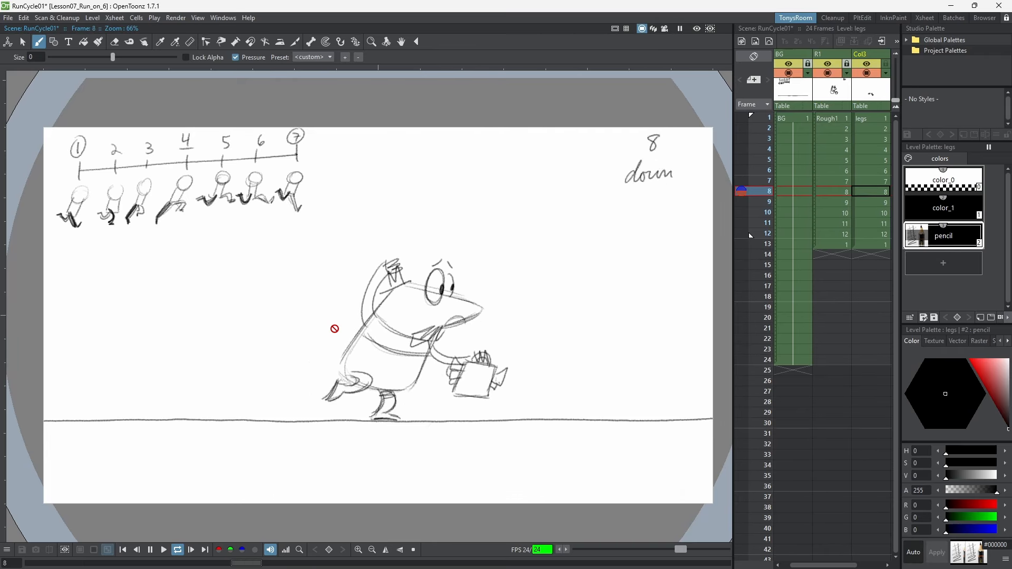
key(l)
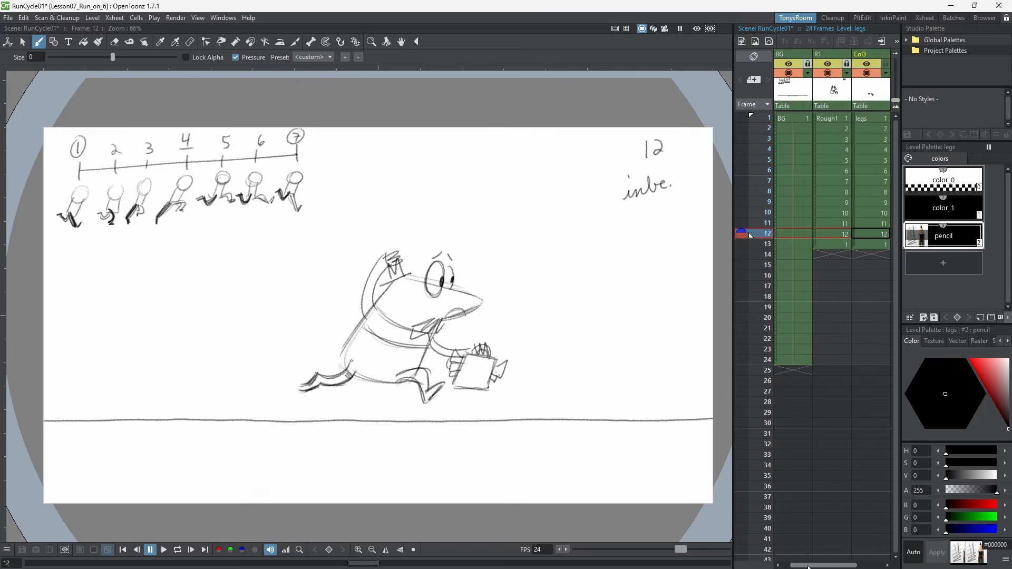
Step: Rename the legs column L, lock it, and widen the Xsheet area to make room for the next column
drag(822, 565, 849, 565)
click(826, 55)
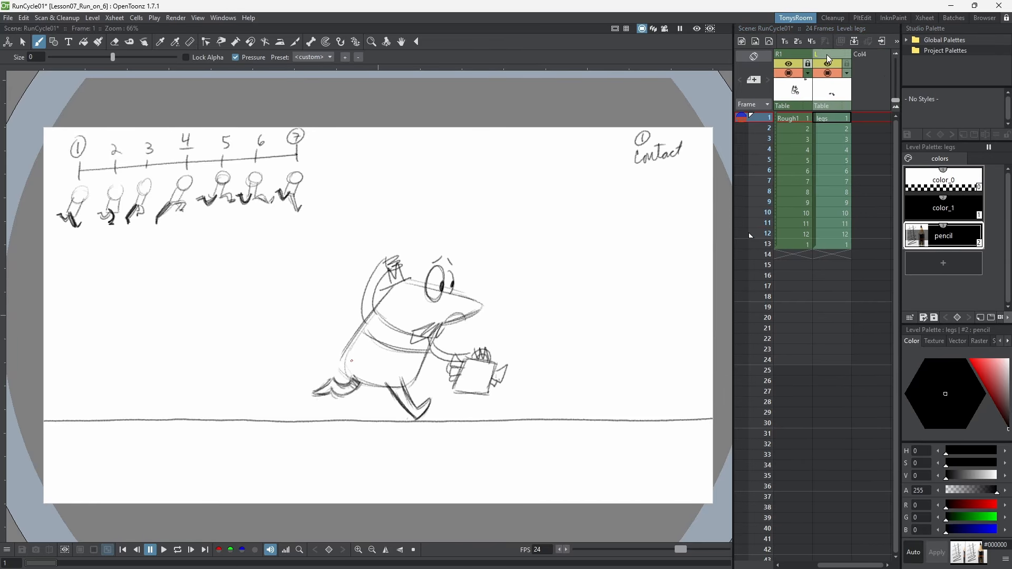
click(874, 52)
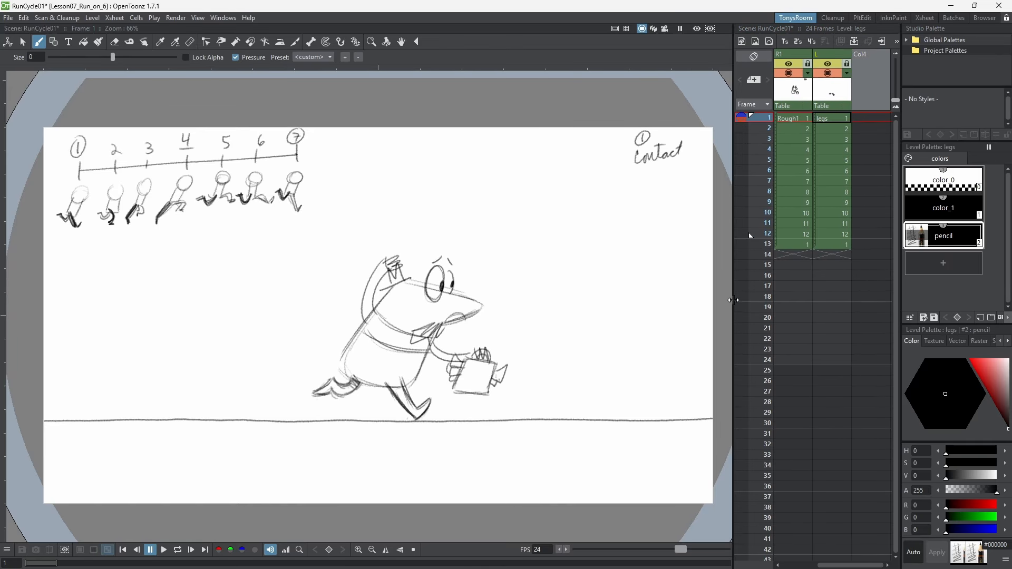
drag(733, 299, 695, 295)
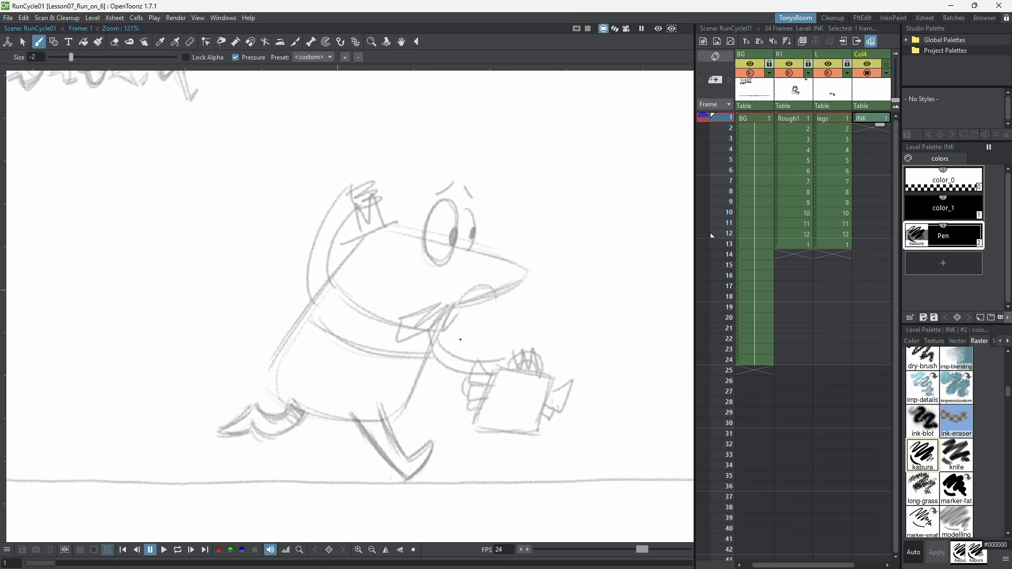
Step: Ink the hat's brim along the top of the head on frame 1 of the INK level, cleaning up the overlapping line
mouse_move(365, 236)
mouse_down()
mouse_move(498, 296)
mouse_move(391, 227)
mouse_up()
key(e)
mouse_move(345, 244)
mouse_down()
mouse_move(409, 220)
mouse_move(390, 226)
mouse_up()
key(b)
Step: Ink the two eyes with their pupils, erase the overlap between them, and scribble the dark patch under the mouth
drag(442, 199, 446, 199)
key(e)
drag(447, 240, 429, 234)
key(b)
drag(458, 210, 469, 244)
drag(410, 316, 461, 316)
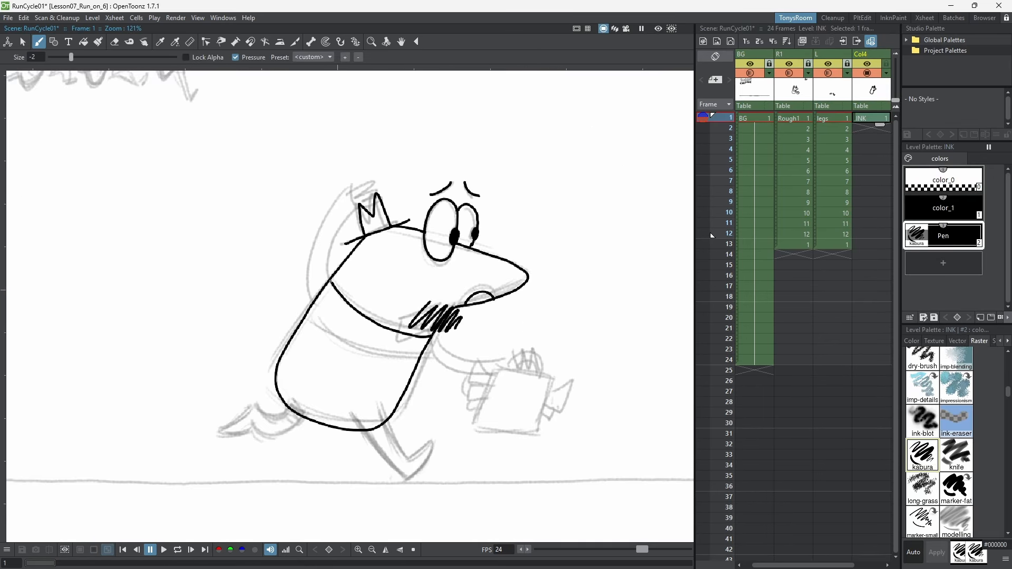
Step: Ink the shirt line across the body, the raised arm with its hand, and the suitcase on frame 1
drag(308, 312, 416, 367)
drag(349, 191, 320, 302)
key(ctrl+space)
drag(498, 313, 495, 280)
drag(419, 300, 448, 302)
mouse_move(460, 304)
mouse_down()
mouse_move(433, 363)
mouse_move(396, 368)
mouse_up()
drag(400, 311, 393, 362)
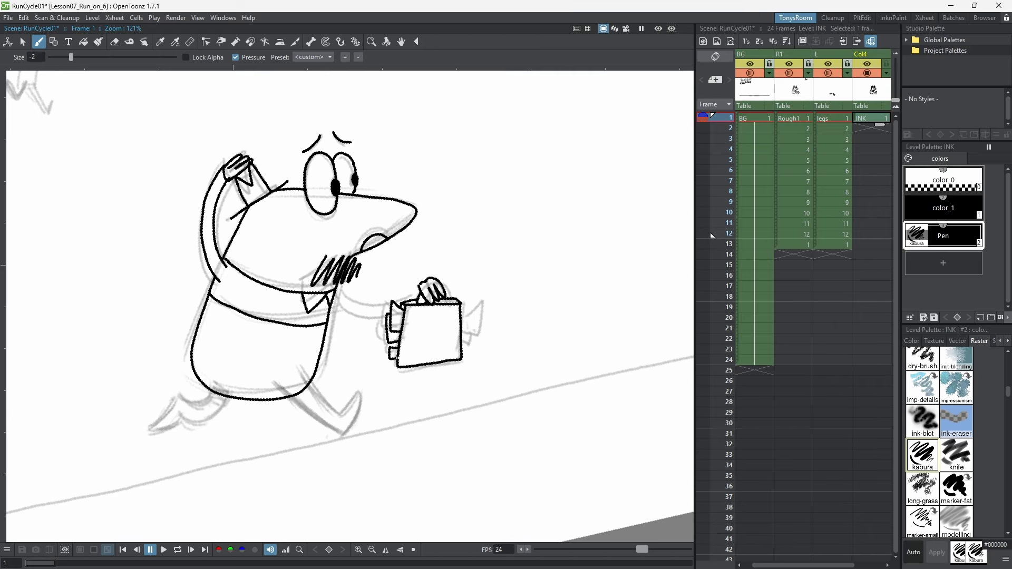
Step: Ink the arm holding the suitcase and the front leg, preparing to erase the overlap where the leg meets the body
mouse_move(464, 308)
mouse_down()
mouse_move(469, 345)
mouse_move(466, 258)
mouse_up()
key(ctrl+space)
drag(331, 305, 386, 289)
mouse_move(469, 263)
mouse_down()
mouse_move(474, 338)
mouse_move(469, 269)
mouse_up()
drag(358, 387, 421, 385)
key(e)
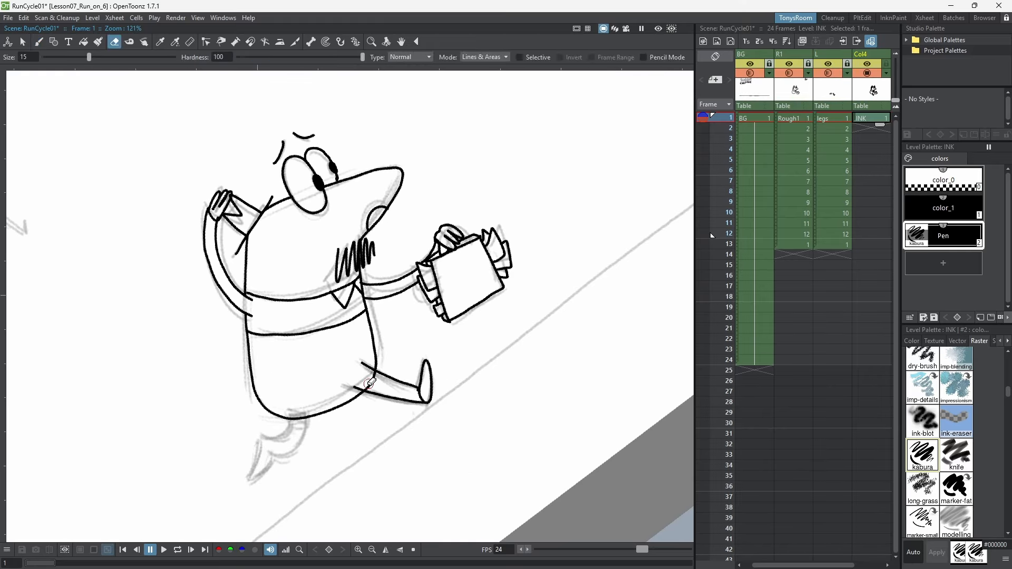
Step: Ink the trailing back leg below the body, undoing a misplaced stroke along the way
key(b)
drag(287, 421, 253, 472)
drag(506, 364, 522, 412)
key(ctrl+z)
drag(514, 281, 502, 305)
scroll(492, 332, down, 1)
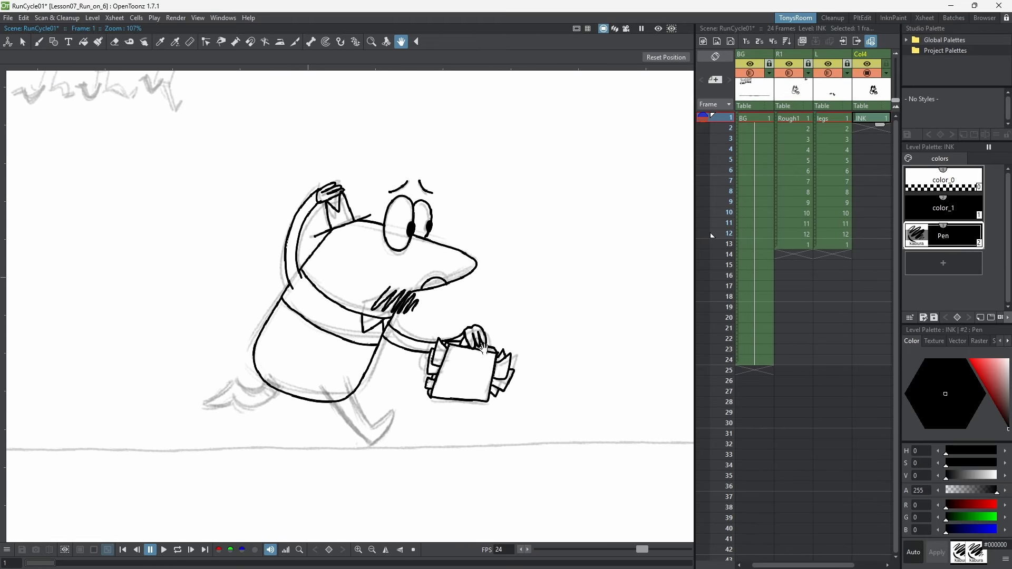
Step: Fill the INK column down to frame 12 with duplicate drawings of the inked body
key(s)
key(period)
key(period)
key(period)
click(867, 128)
key(ctrl+v)
click(869, 150)
click(802, 41)
click(869, 223)
click(801, 41)
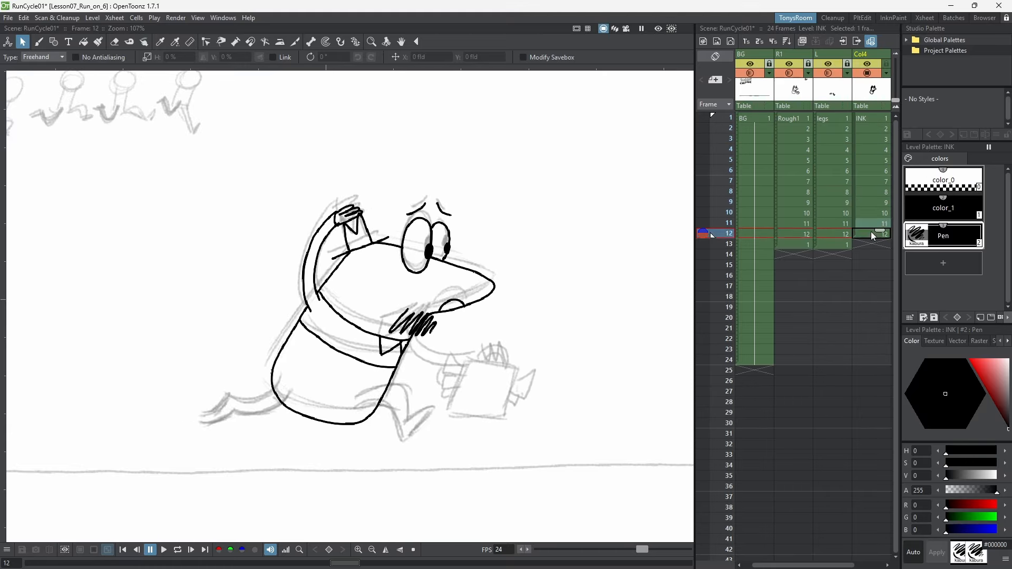
Step: Lasso the inked body on the first INK frames and nudge it slightly down to follow the rough's bounce
click(867, 118)
drag(535, 295, 532, 311)
drag(421, 295, 422, 299)
click(631, 265)
drag(526, 174, 513, 169)
drag(421, 295, 422, 301)
Step: Lasso the inked body on frame 6, nudge it slightly up, and step through the following frames to check the bounce
key(period)
key(period)
key(period)
key(period)
drag(512, 158, 442, 154)
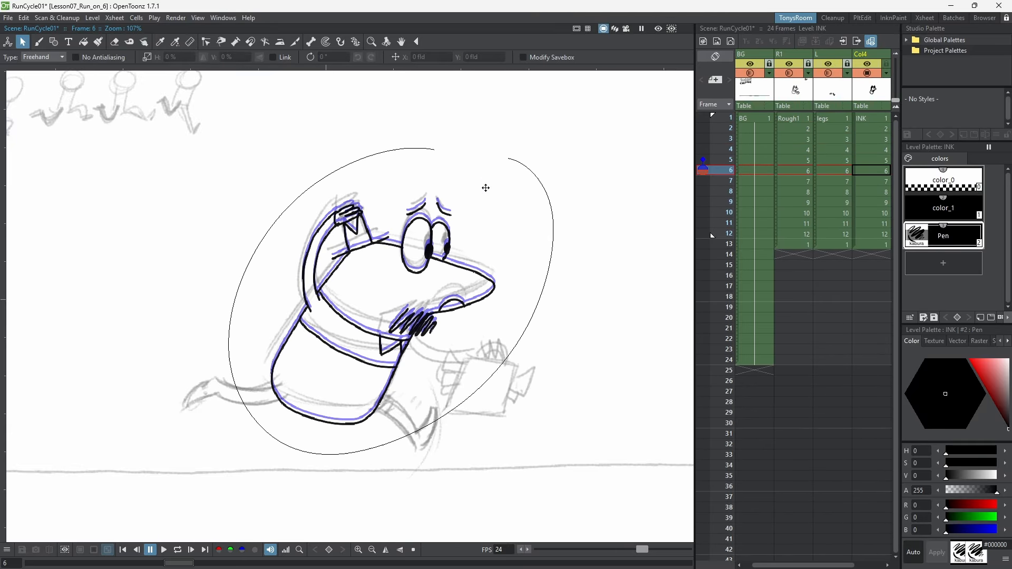
drag(485, 187, 485, 182)
key(period)
key(period)
key(period)
key(period)
key(period)
key(period)
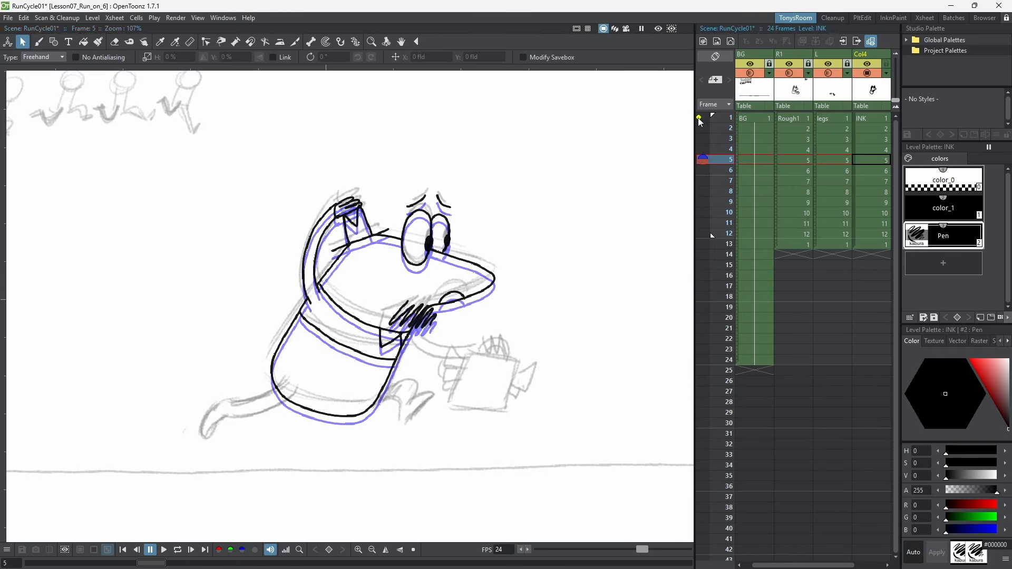